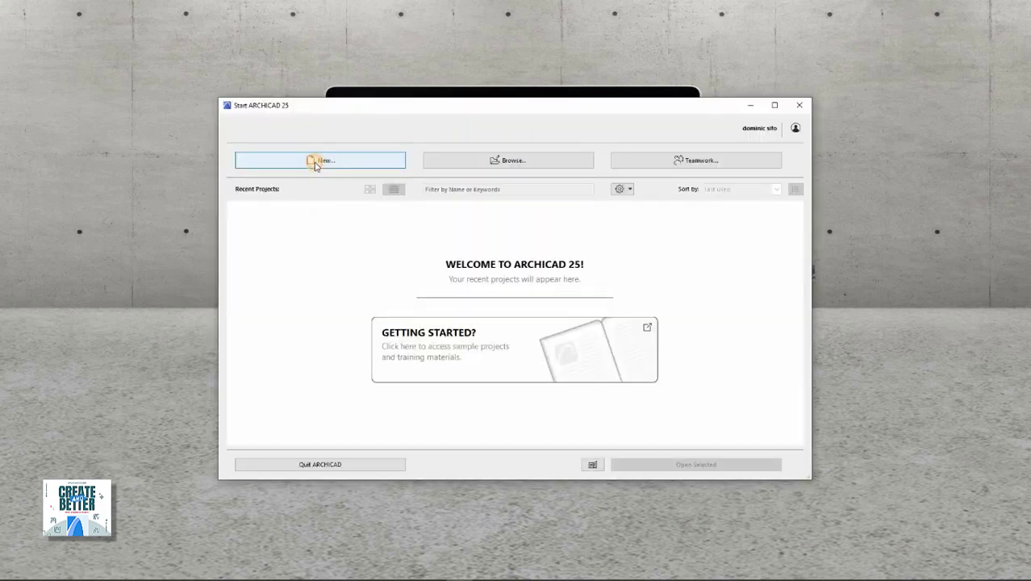
Create a new untitled project from the Start ARCHICAD 25 dialog.
left_click(314, 160)
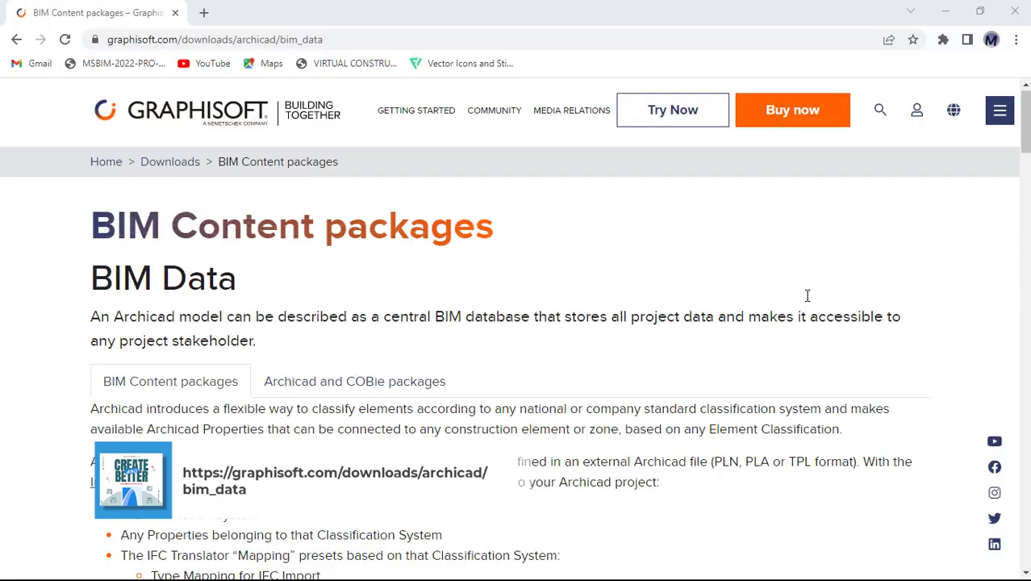
Download the 2010 CSI UniFormat XML classification from the BIM Content packages table.
scroll(806, 295, "down", 10)
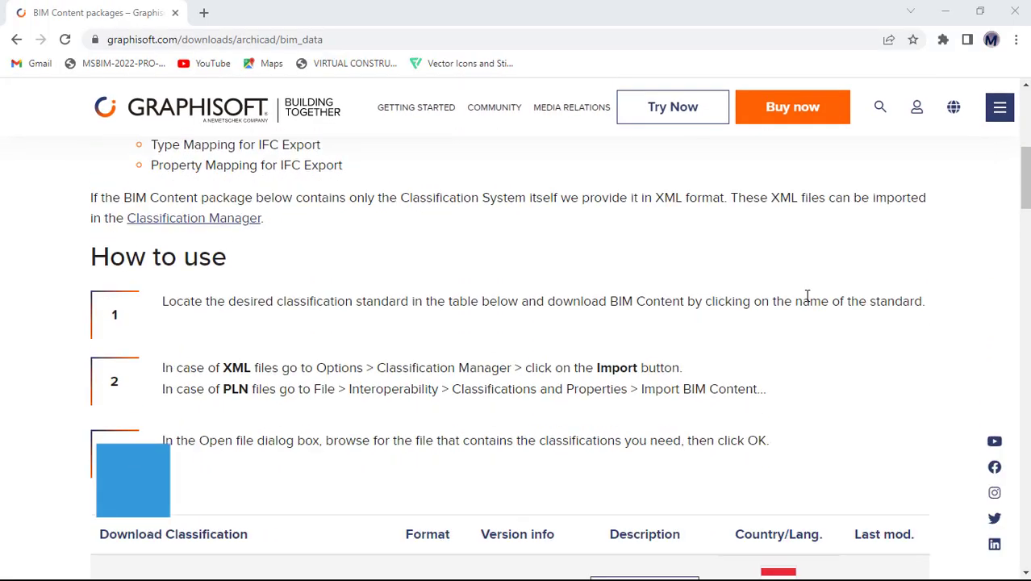
scroll(807, 295, "down", 9)
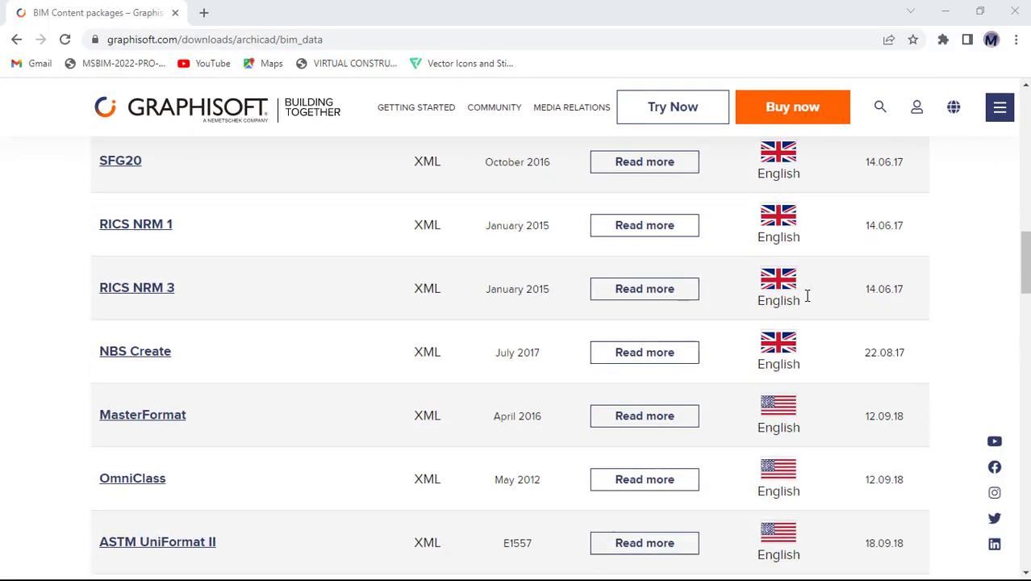
scroll(807, 295, "down", 2)
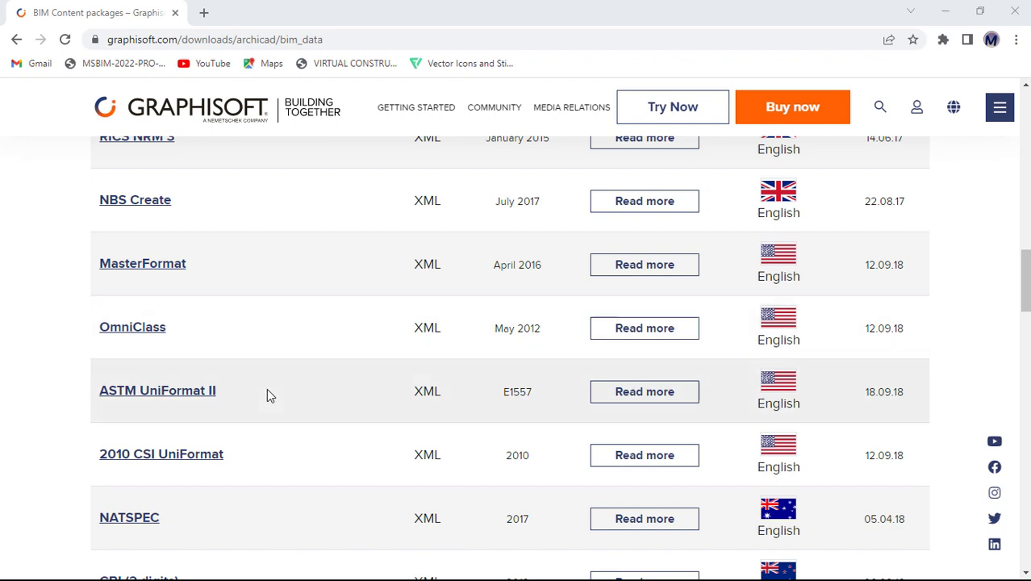
left_click(197, 458)
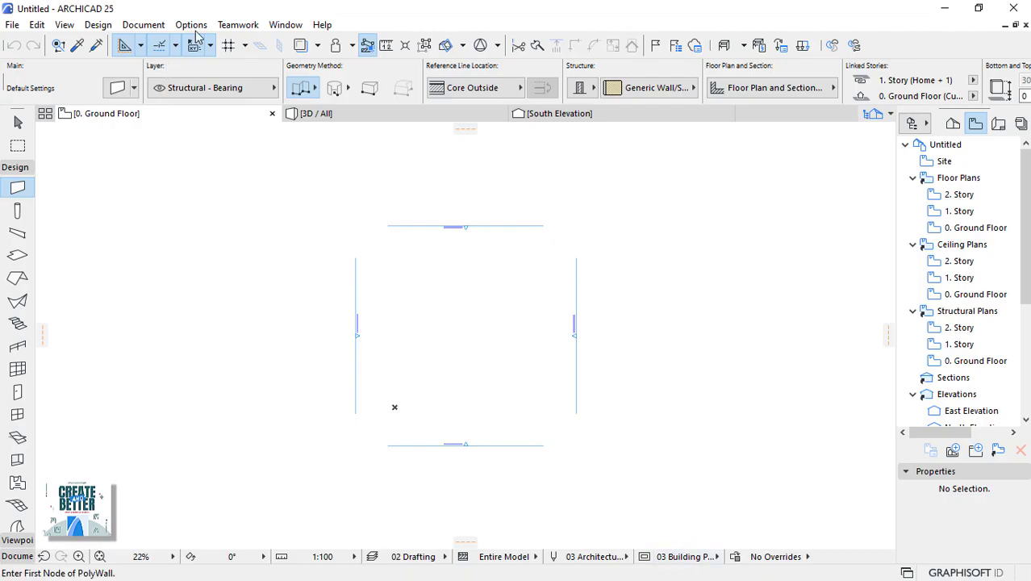
Import the Uniformat_2010_CSI file in the Classification Manager and acknowledge the import.
left_click(197, 29)
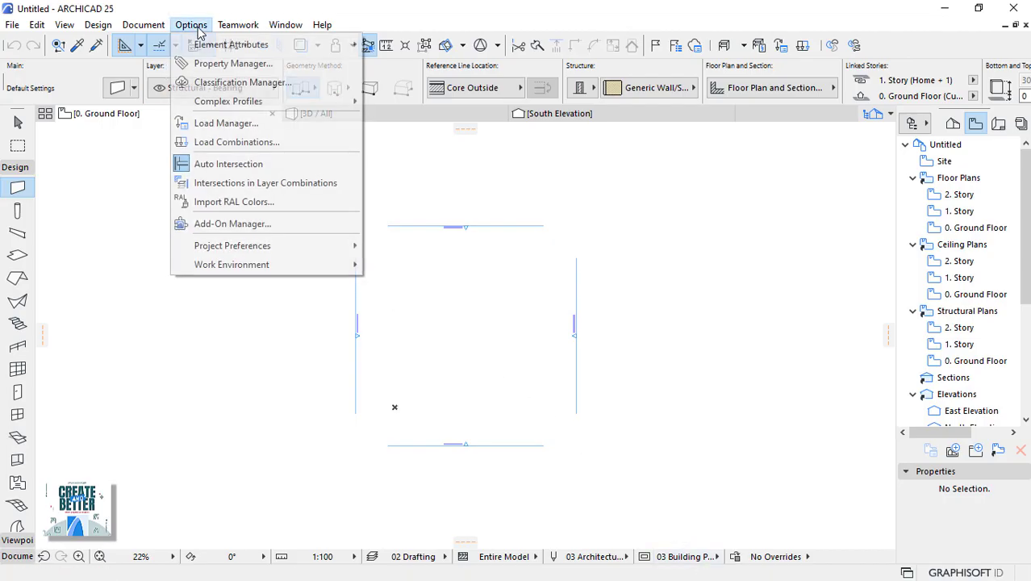
left_click(222, 83)
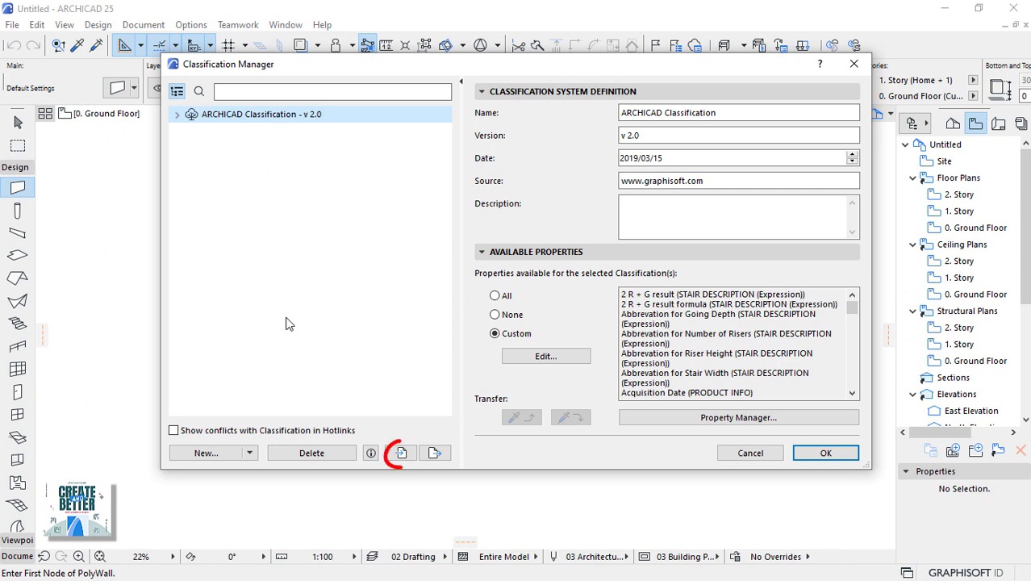
left_click(401, 453)
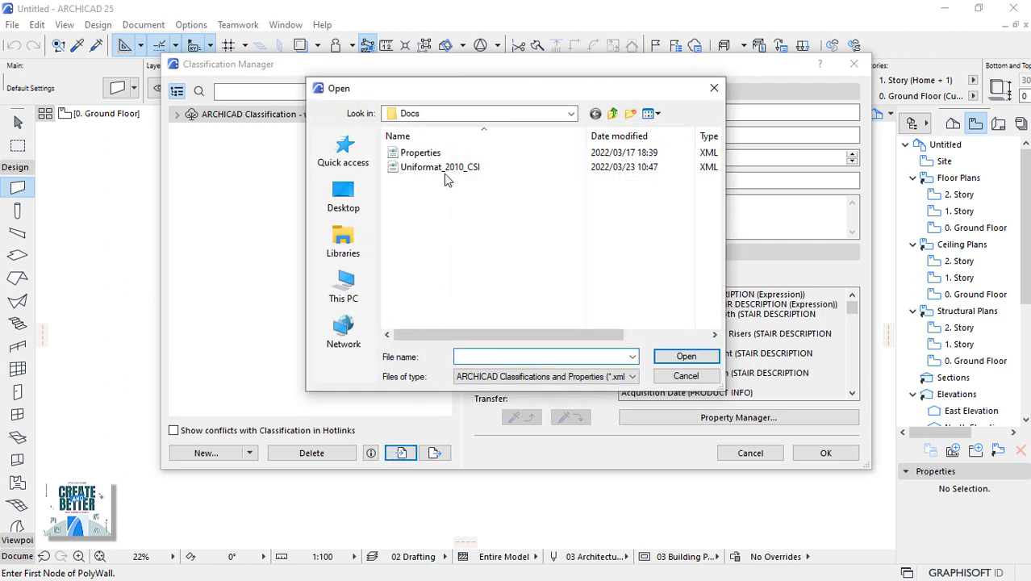
left_click(444, 168)
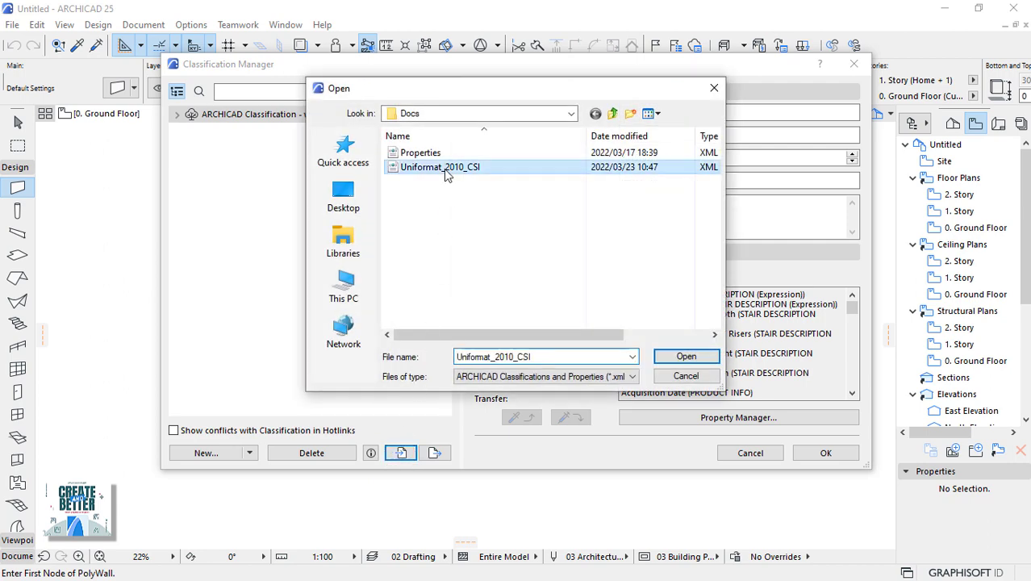
left_click(686, 357)
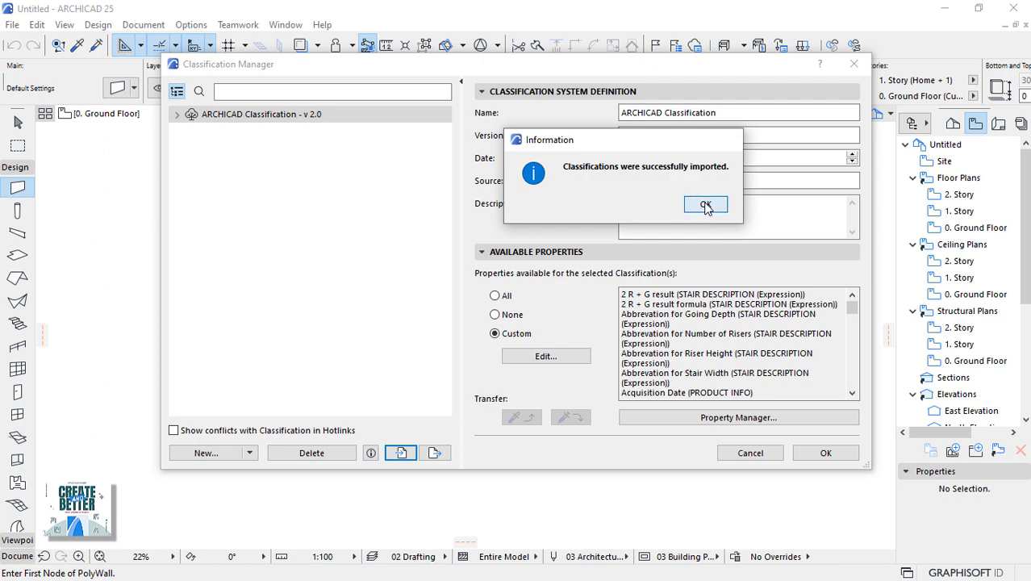
left_click(706, 204)
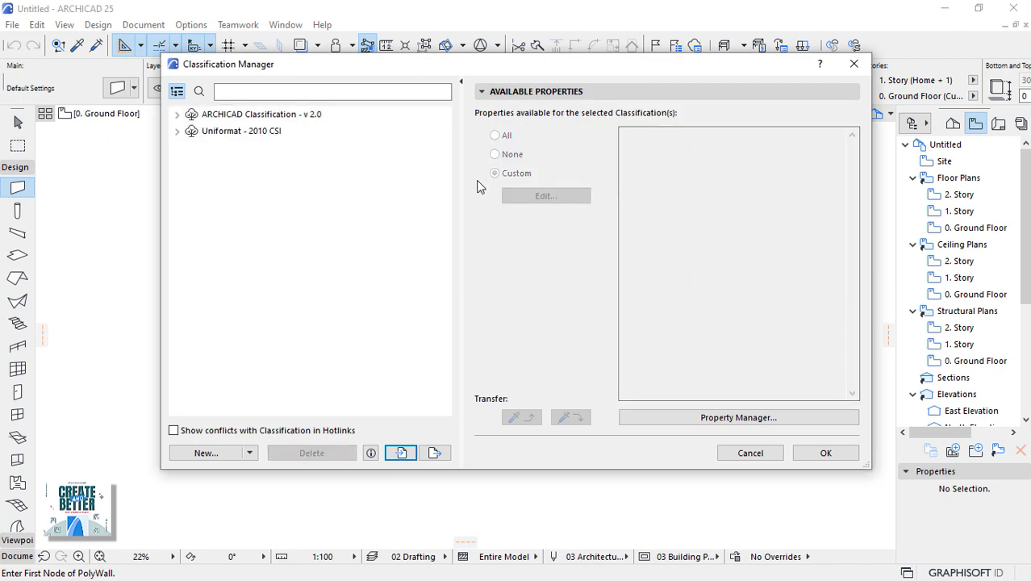
Delete the ARCHICAD Classification system from the Classification Manager.
left_click(284, 118)
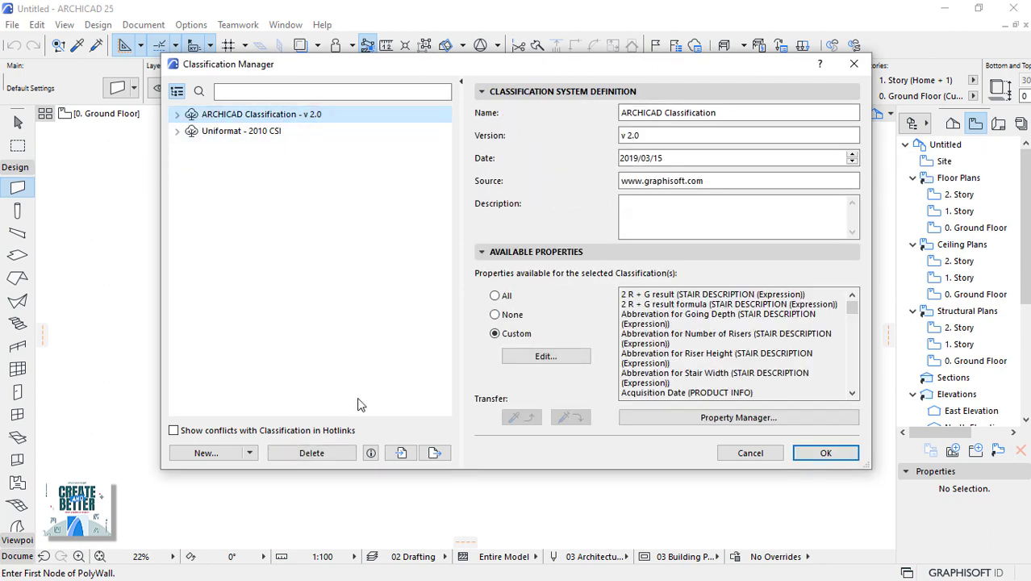
left_click(311, 452)
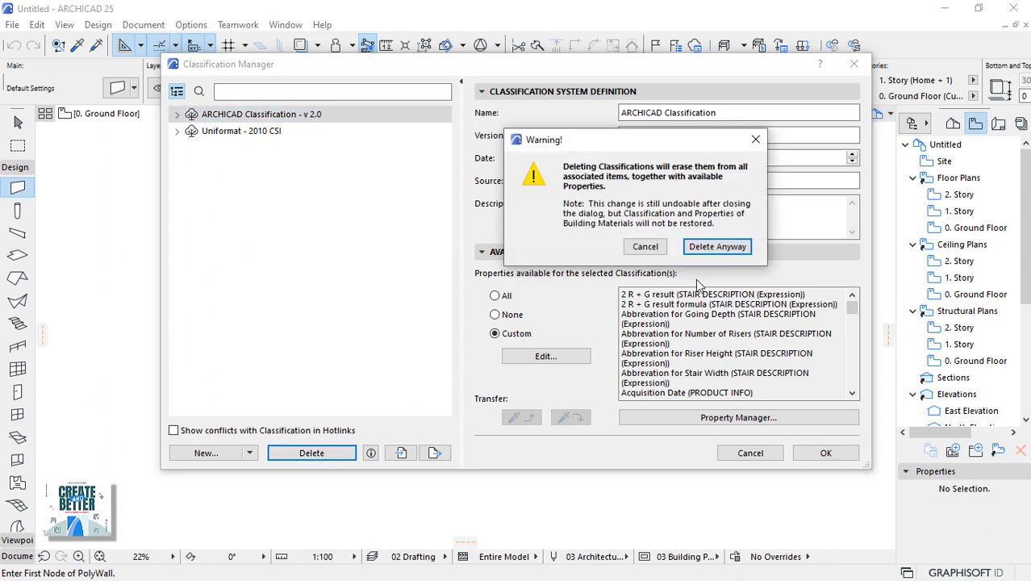
left_click(718, 247)
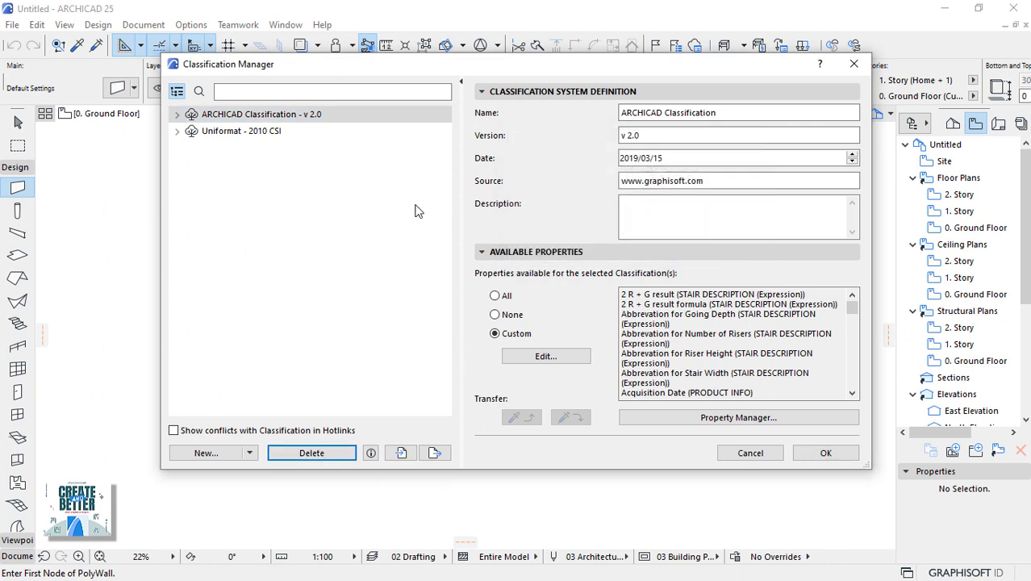
Review Uniformat groups A SUBSTRUCTURE through D SERVICES, then accept the classification changes.
left_click(178, 116)
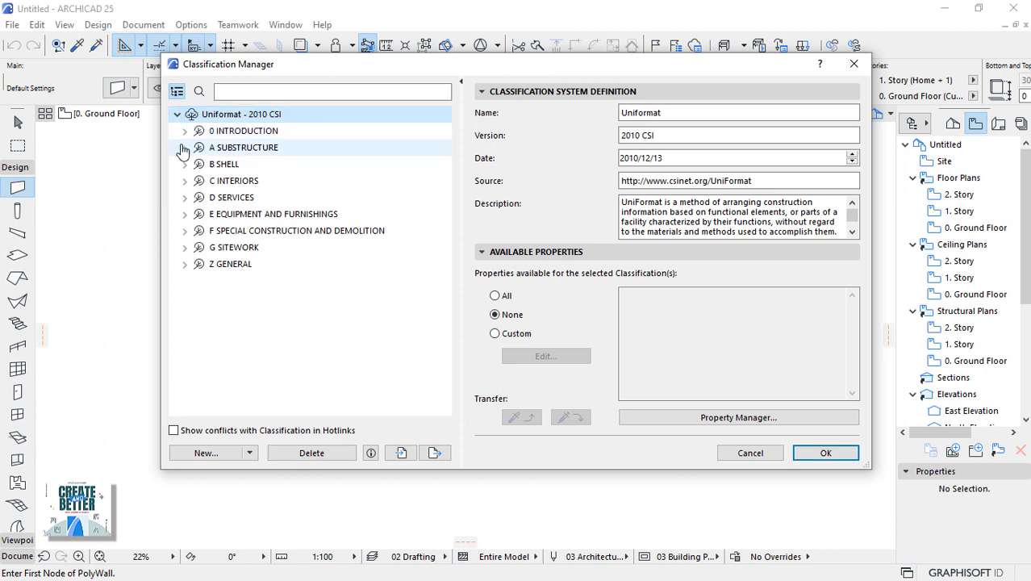
left_click(183, 147)
left_click(184, 148)
left_click(184, 165)
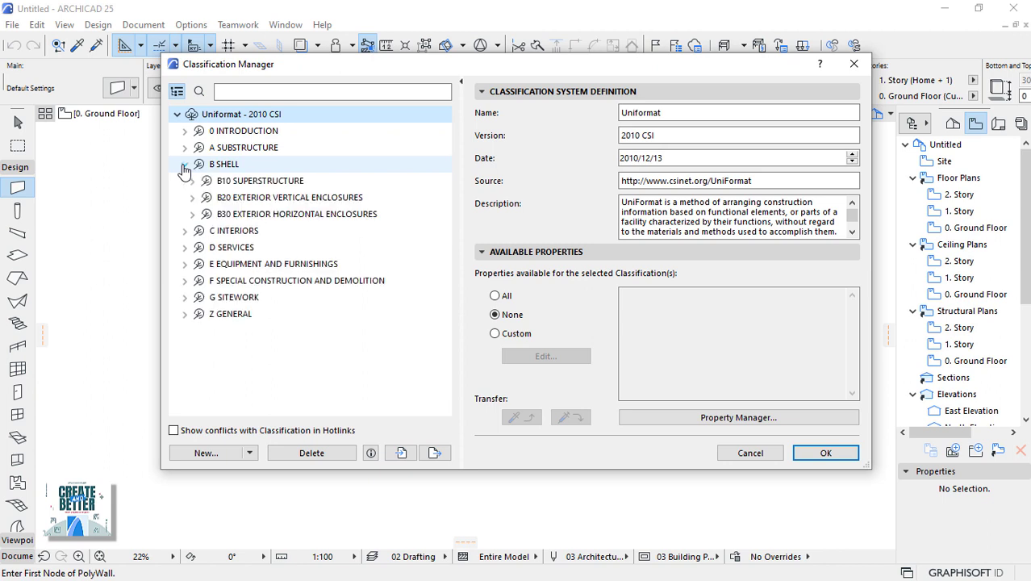
left_click(184, 165)
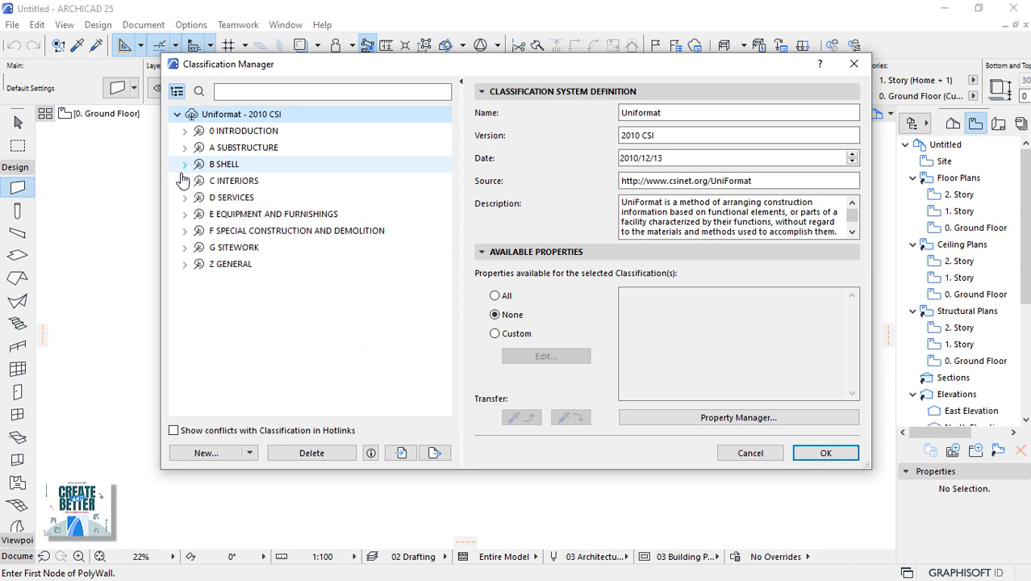
left_click(184, 181)
left_click(184, 181)
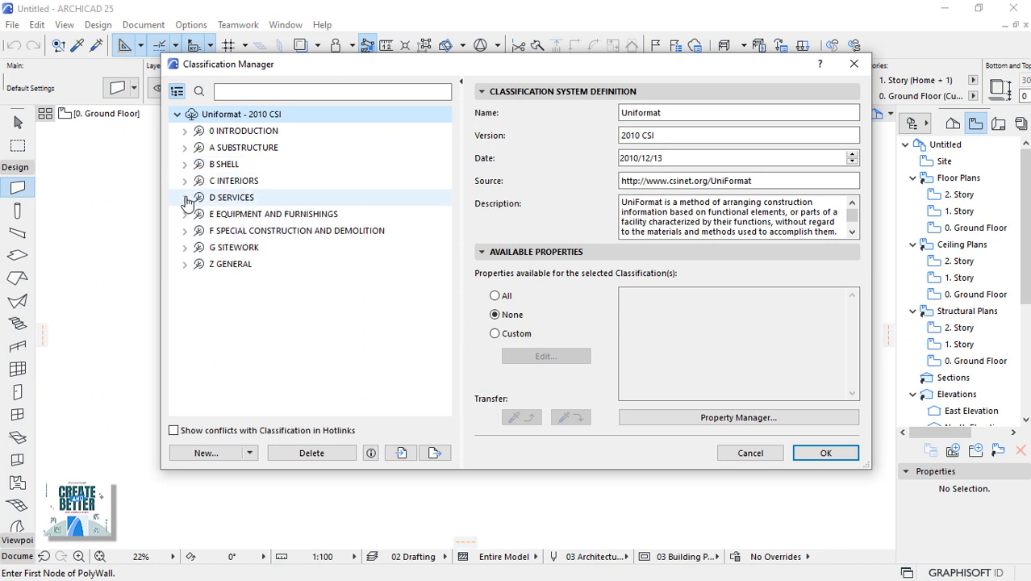
left_click(184, 197)
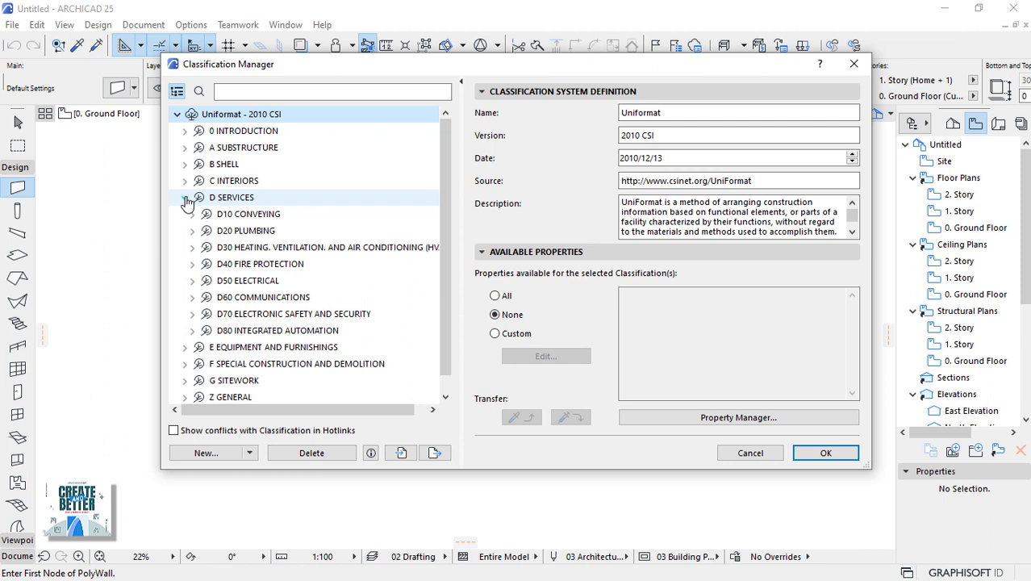
left_click(185, 197)
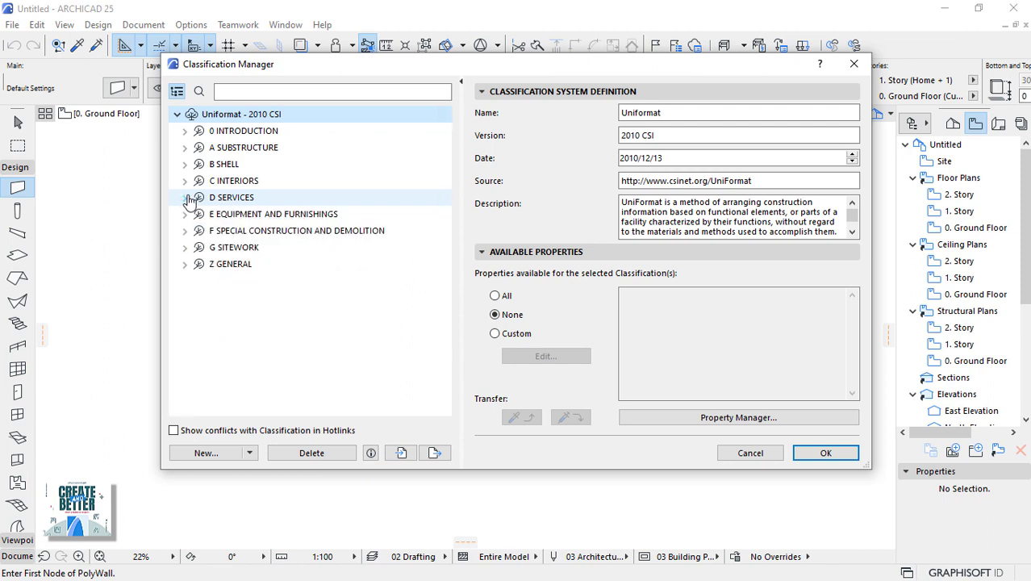
left_click(824, 452)
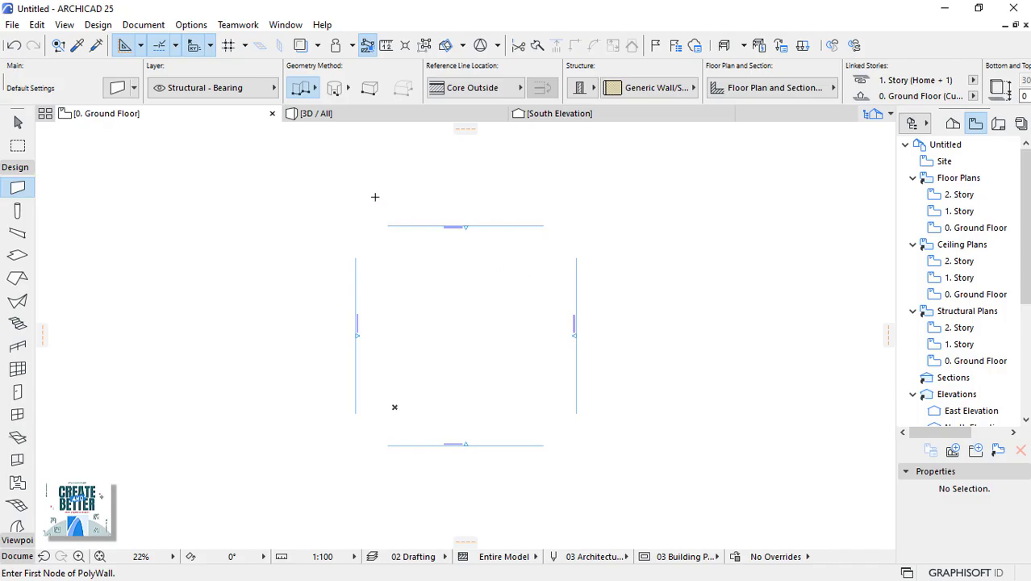
In the Layers settings, delete layer combinations 02 through 10.
left_click(192, 26)
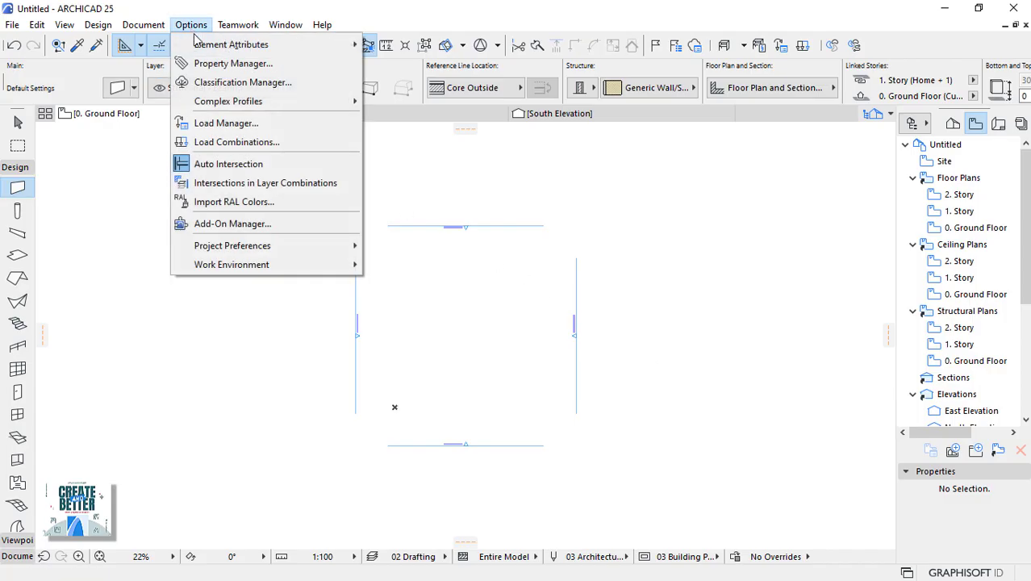
mouse_move(234, 44)
left_click(443, 50)
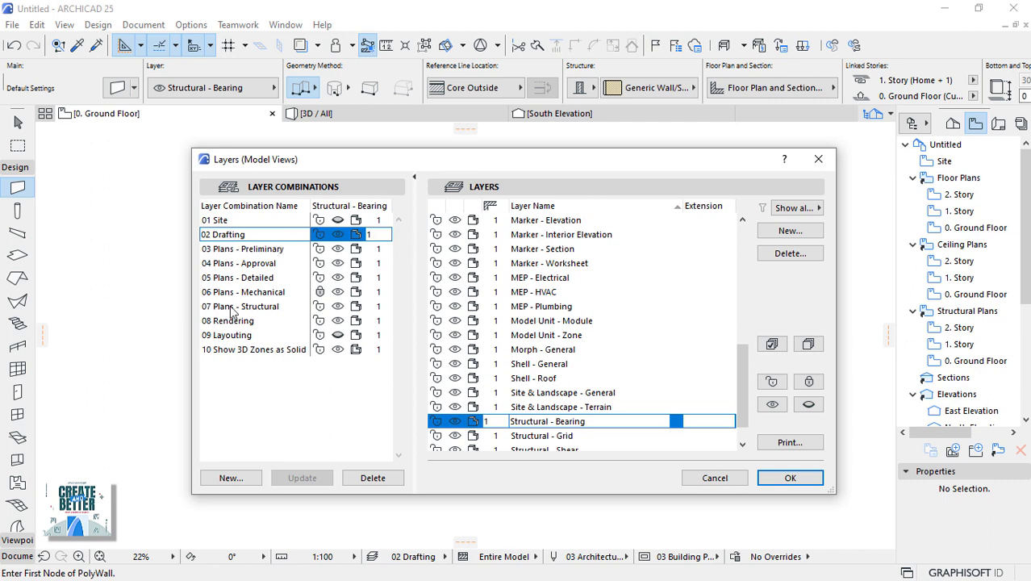
left_click(230, 349, "shift")
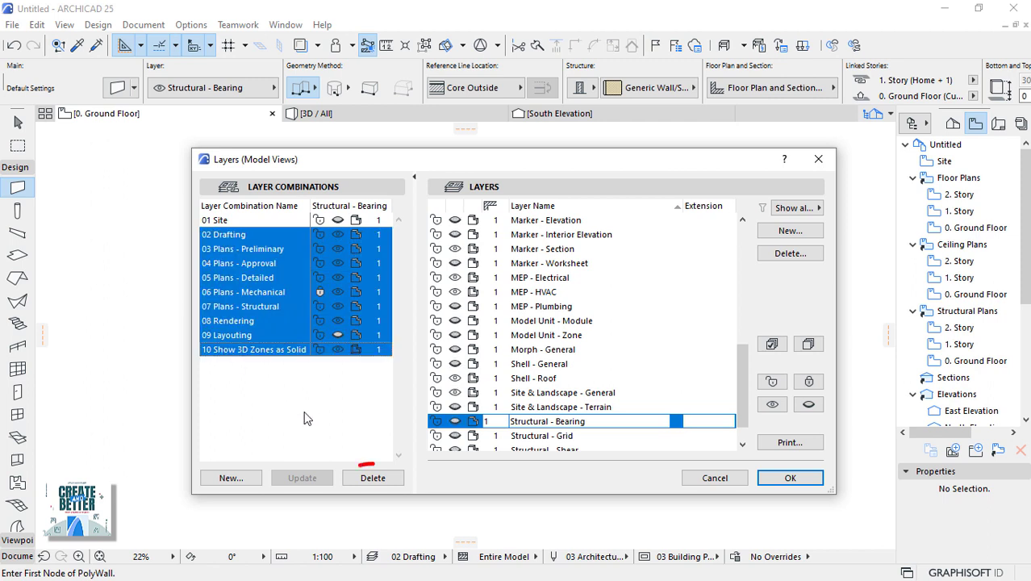
left_click(372, 478)
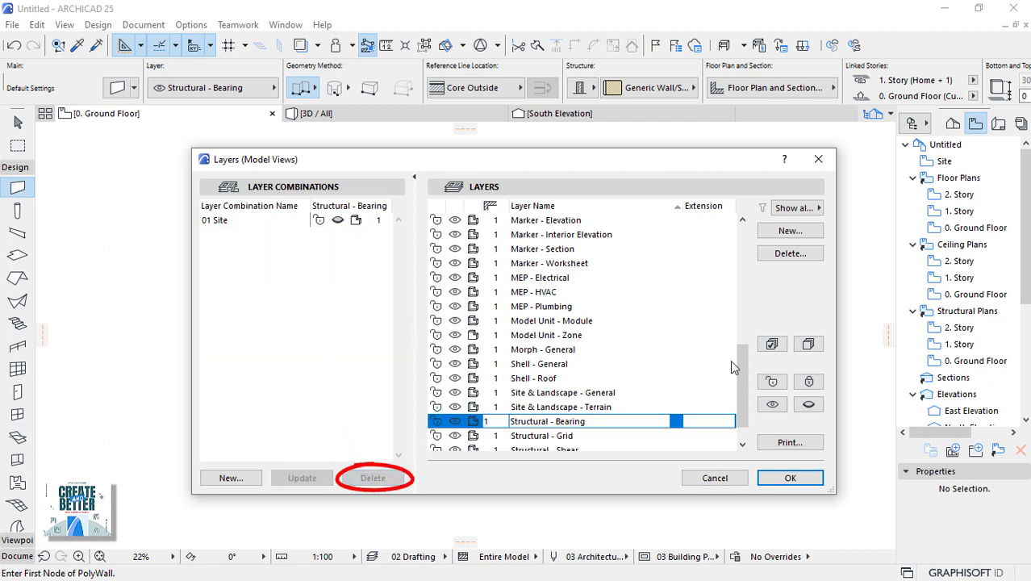
Delete the template layers from 2D Drafting - General onward, moving their elements onto ARCHICAD Layer.
left_click_drag(740, 373, 744, 233)
left_click(526, 250)
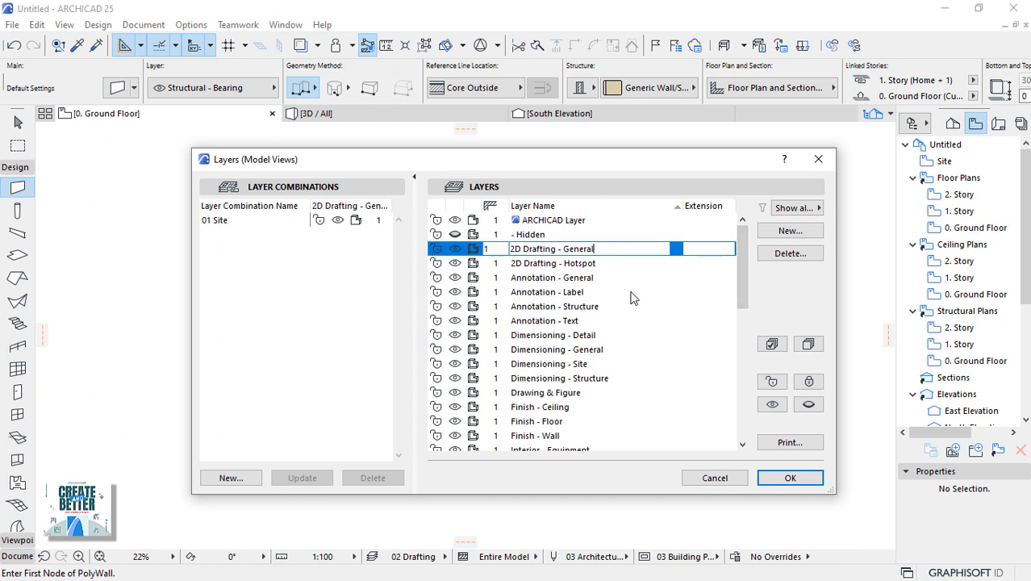
left_click_drag(744, 264, 755, 409)
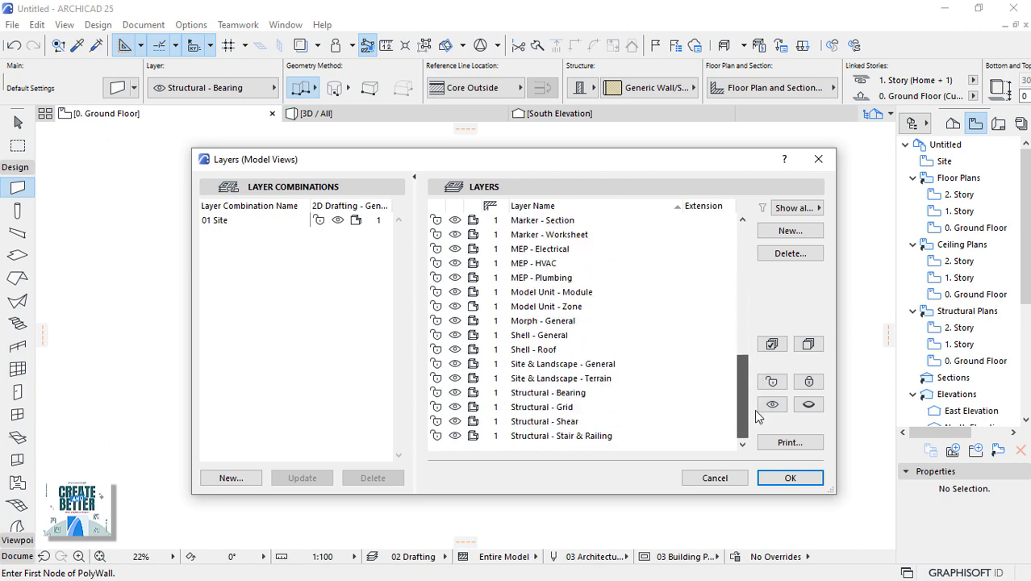
left_click(551, 435, "shift")
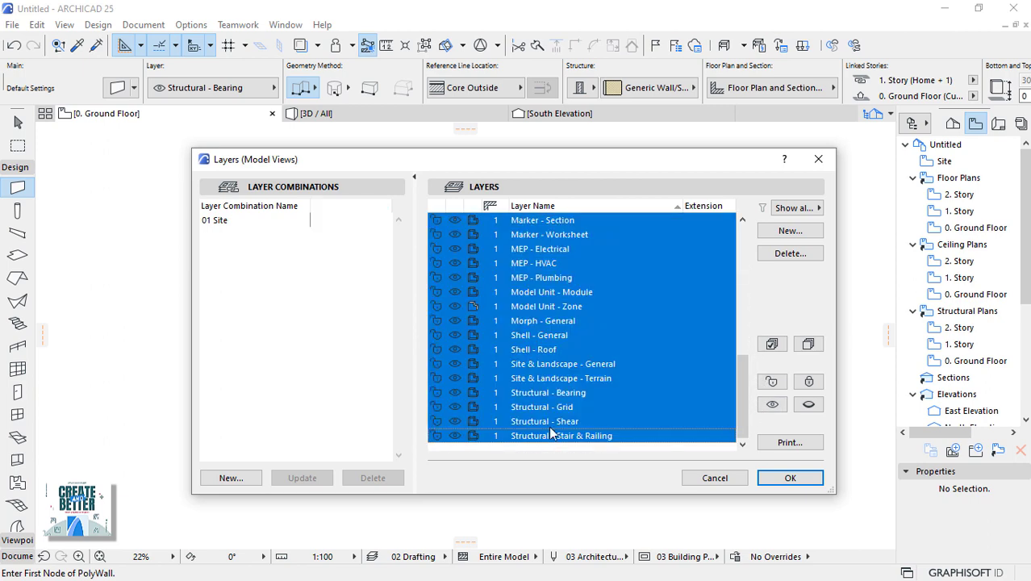
left_click(790, 253, "shift")
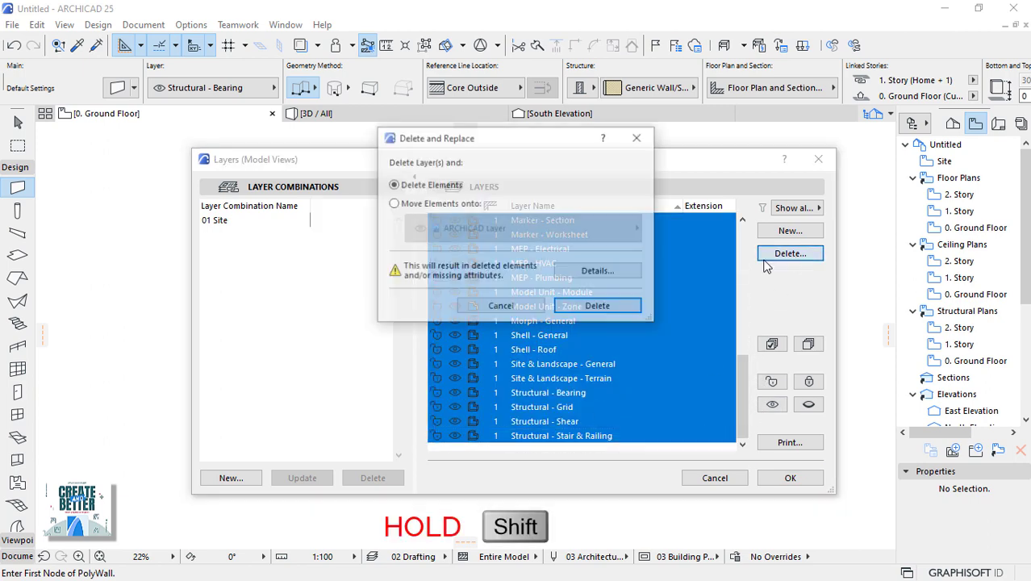
left_click(404, 205)
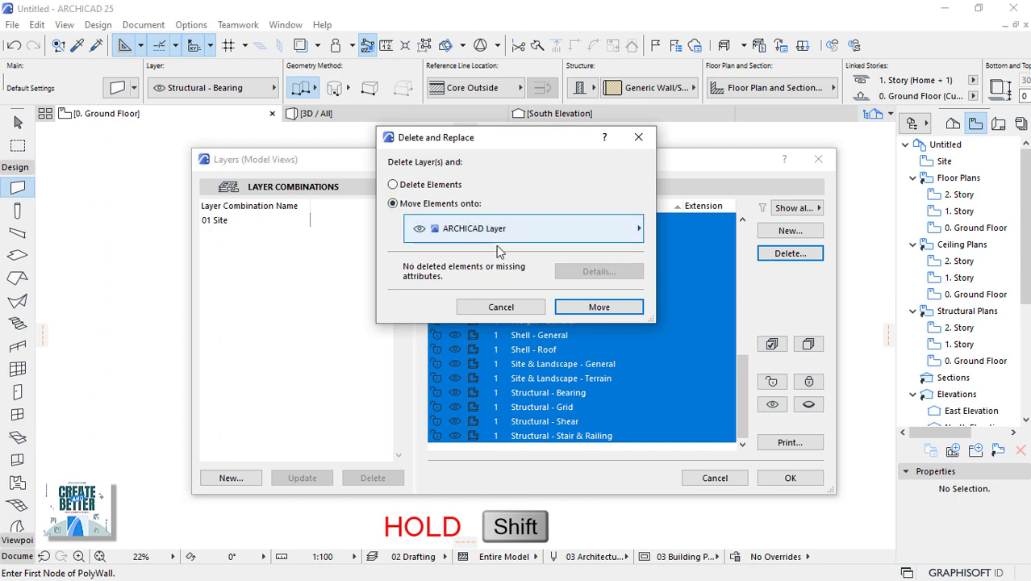
left_click(598, 308)
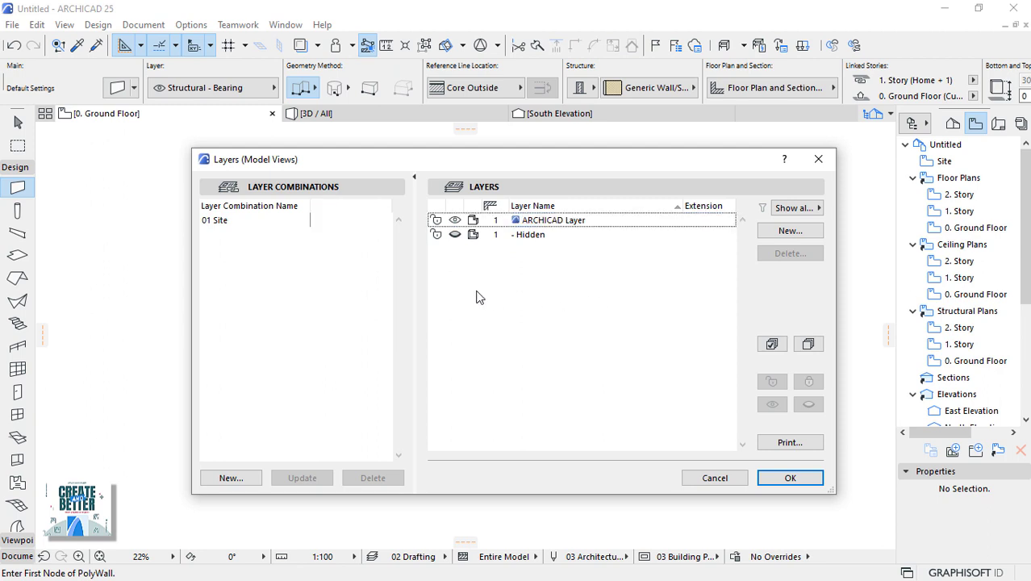
Rename the 01 Site layer combination to 01 CONSTRUCTION.
left_click(226, 222)
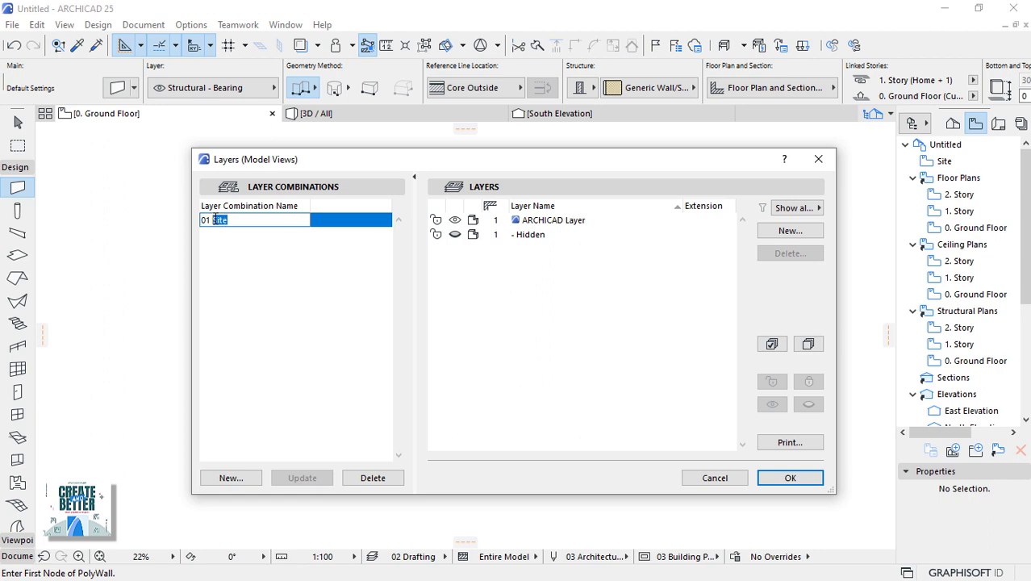
type("G")
type("ONSTRUCTION")
left_click(517, 339)
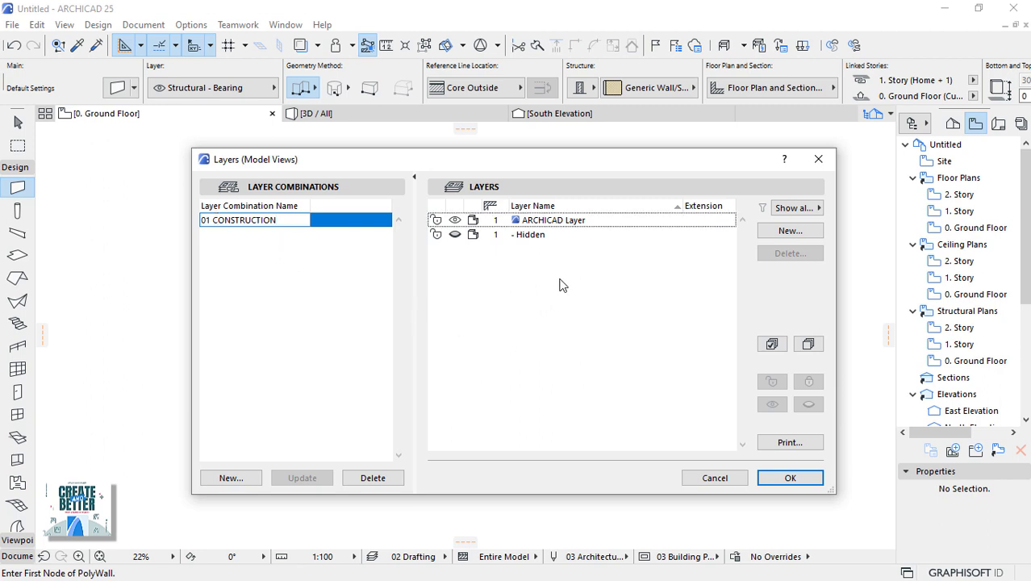
Create new layers Walls, Roof Truss, Roof purlins, Roof Finish, Floor Slab and Floor Drain.
left_click(800, 234)
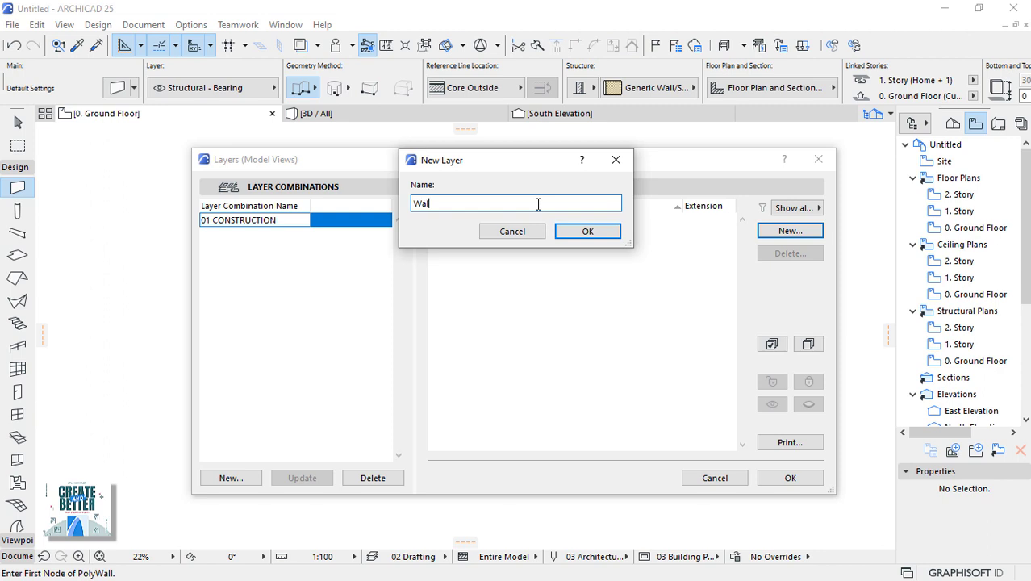
left_click(587, 230)
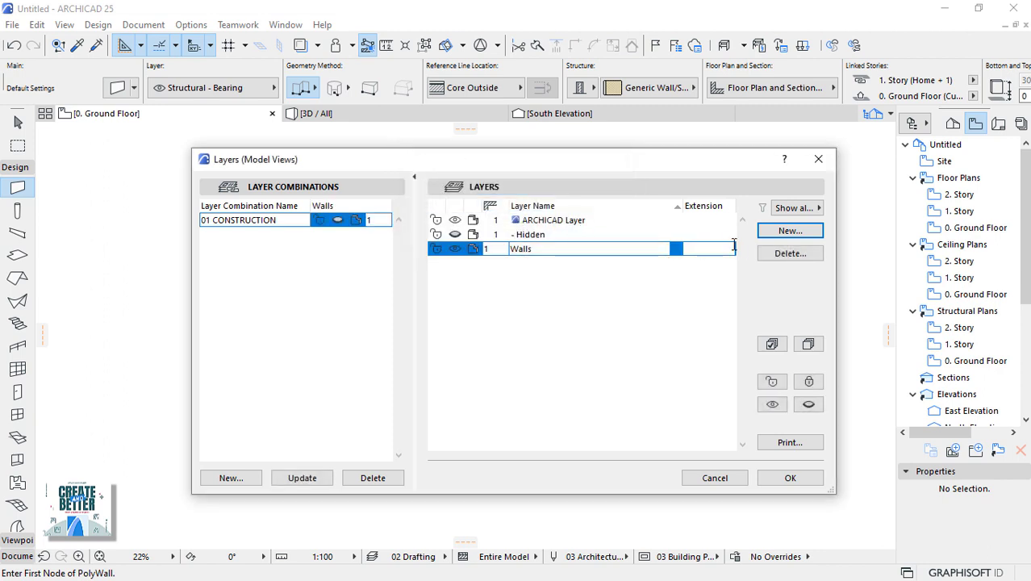
left_click(790, 231)
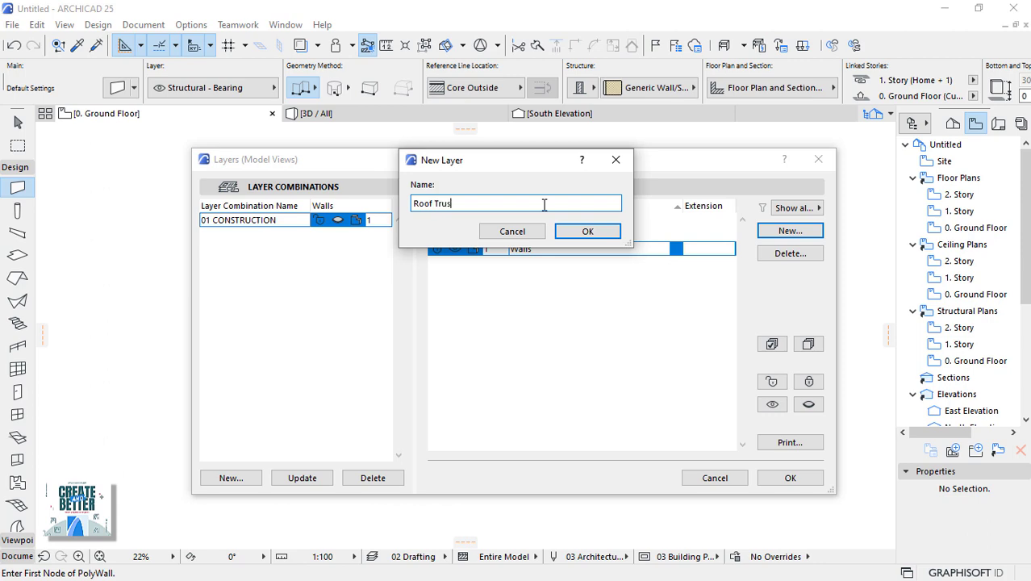
key("Return")
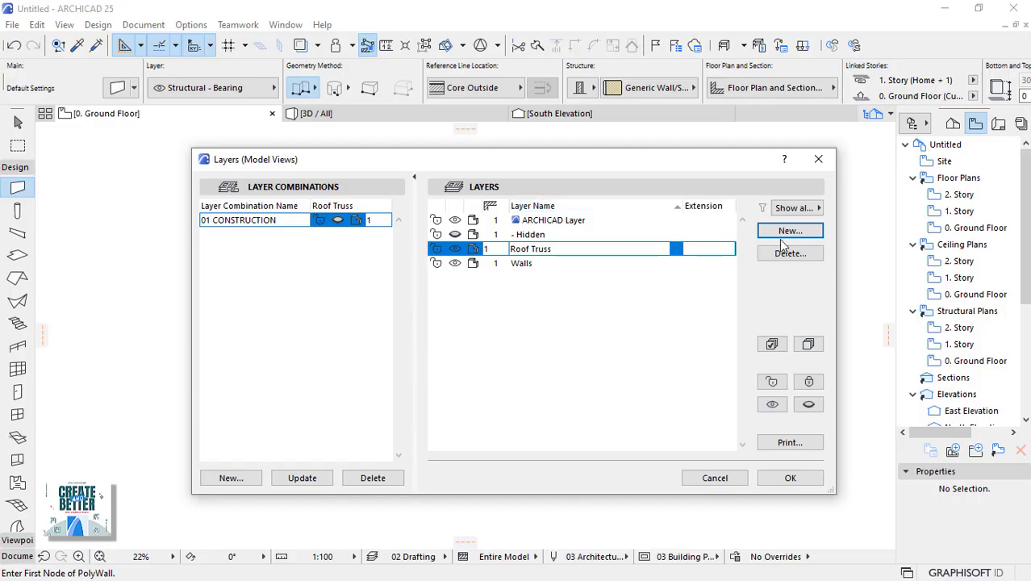
left_click(791, 232)
type("Roof purlins")
key("Return")
left_click(790, 233)
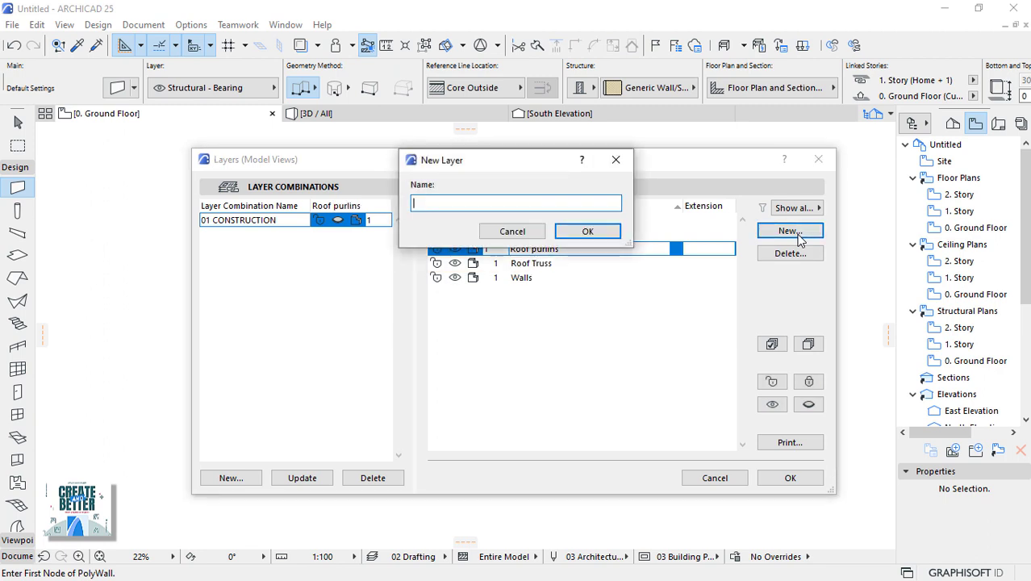
key("Return")
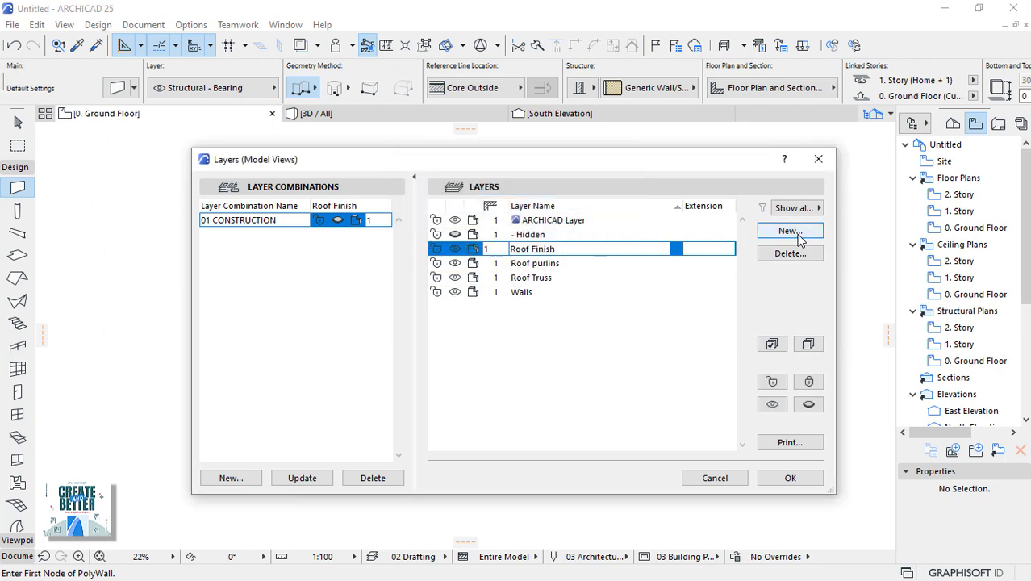
left_click(790, 232)
type("Floor Slab")
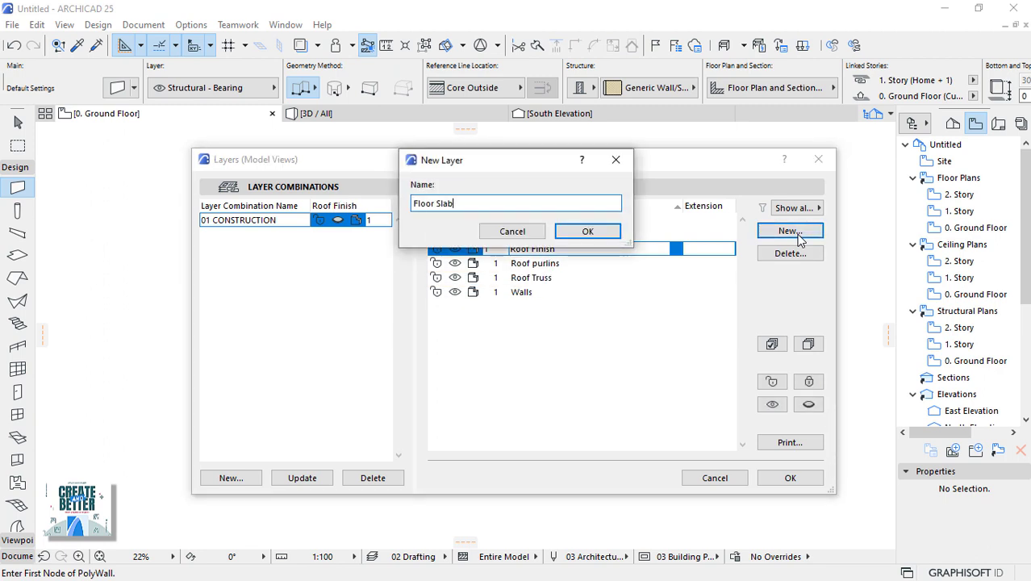
key("Return")
left_click(790, 233)
type("Floor Drain")
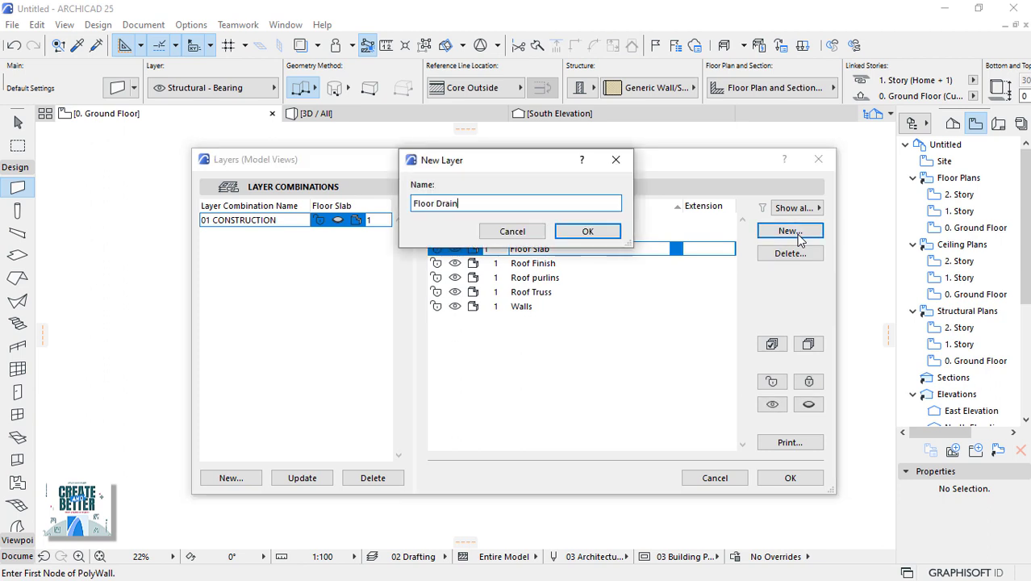
key("Return")
Add Plumbing Fixtures, Fire Equipments, Anotation and Room Label layers, then start prefixing Walls with 'A |'.
left_click(790, 232)
type("Plumbing Fixtures")
key("Return")
left_click(797, 234)
type("Fire Equipments")
key("Return")
left_click(797, 234)
type("Anotation")
key("Return")
left_click(797, 234)
type("Roo")
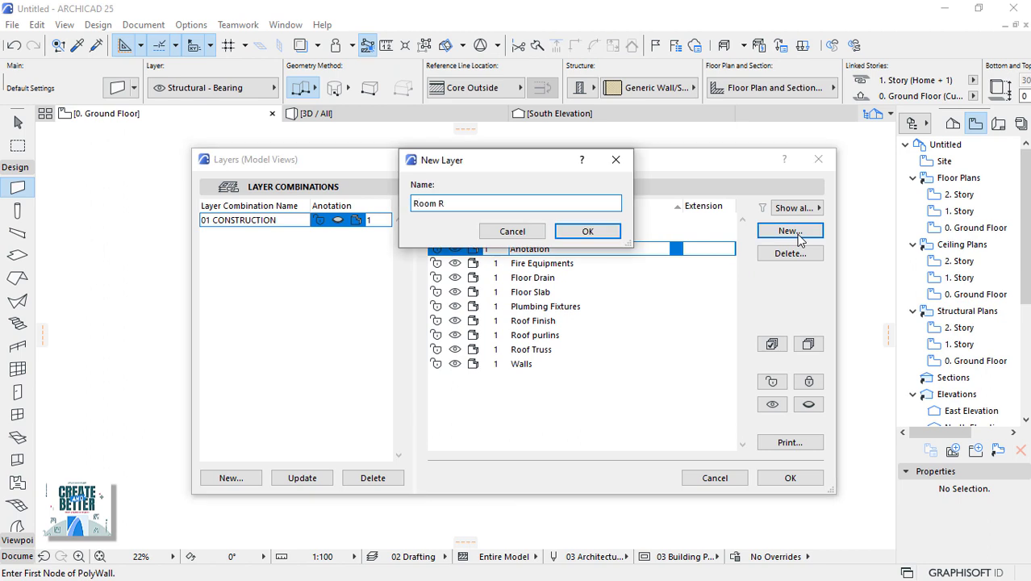
type("m Label")
key("Return")
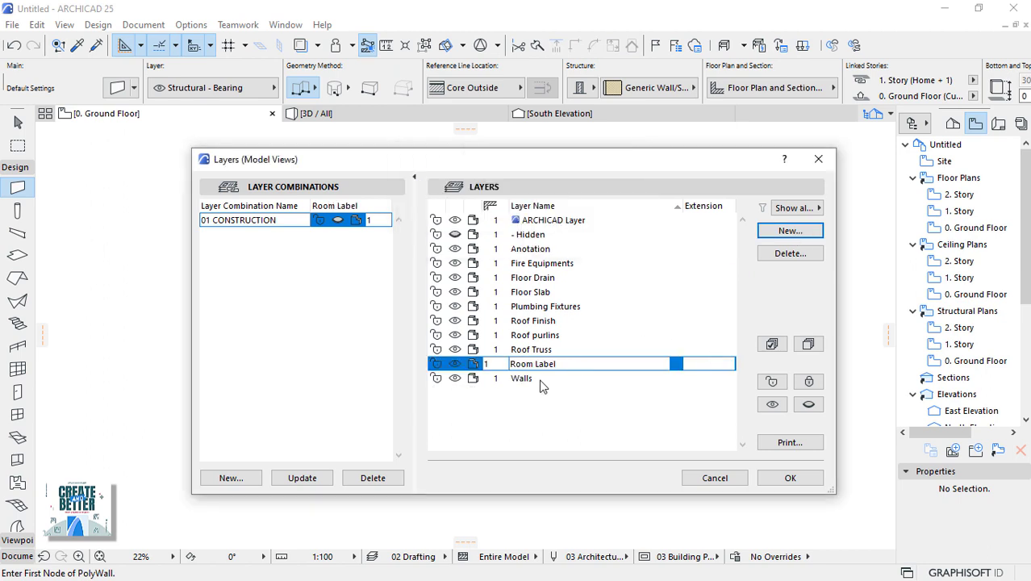
left_click(513, 379)
type("A |")
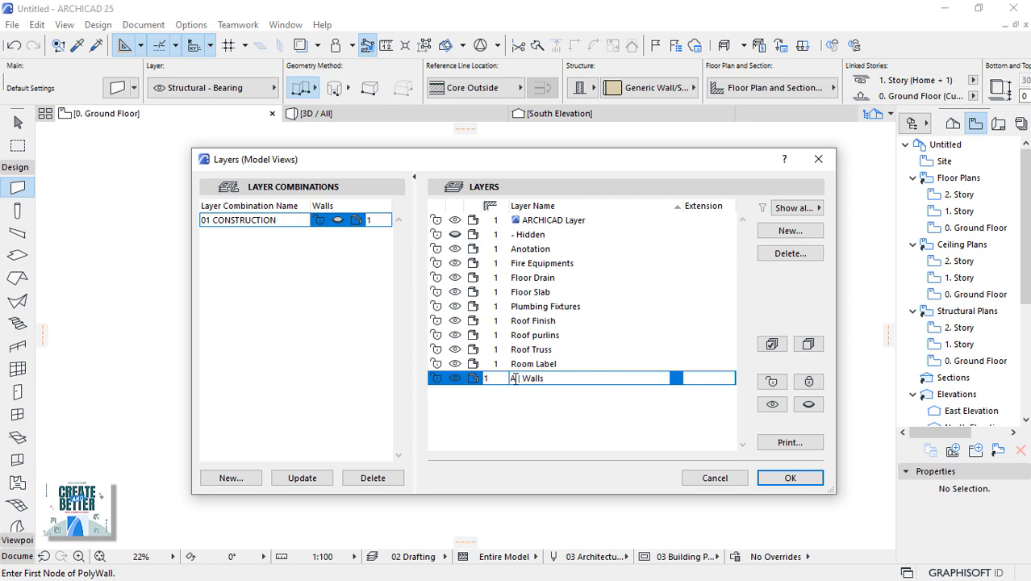
Rename the Walls layer to B | Walls with extension SUPERSTRUCTURE.
double_click(513, 378)
type("R")
key("BackSpace")
type("B")
type("ERSTRUCT")
type("URE")
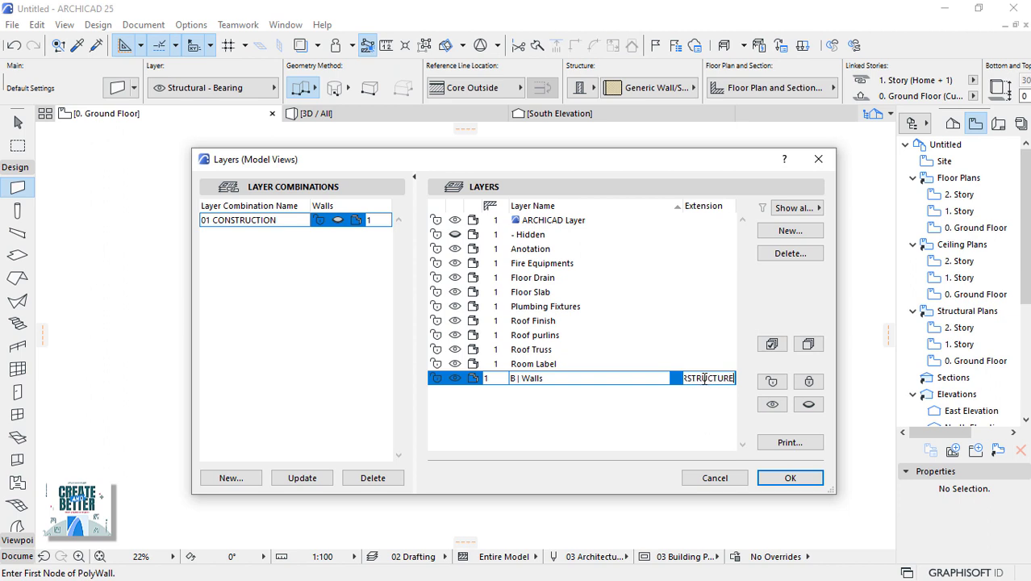
left_click(648, 408)
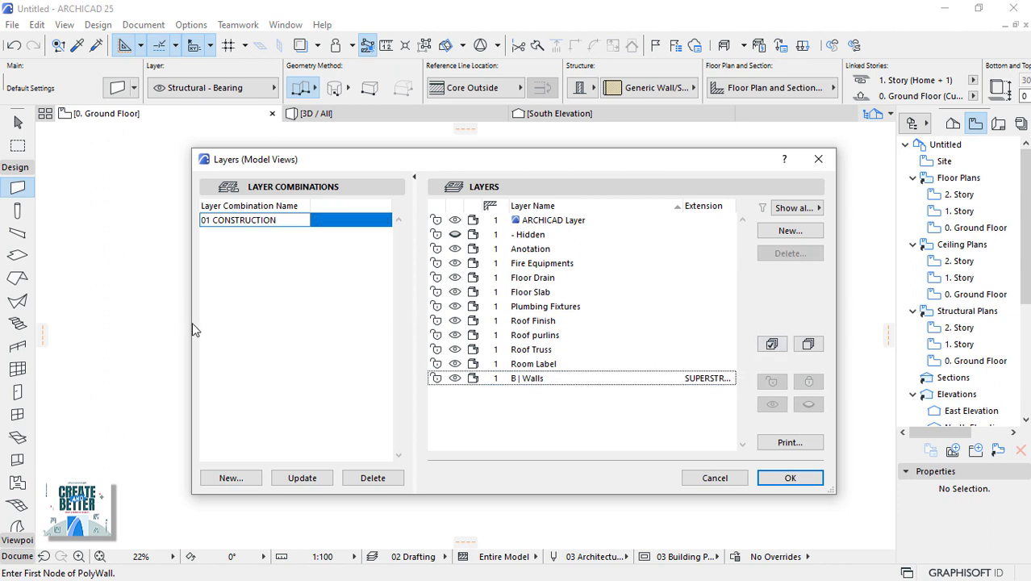
Widen the Layers dialog and the Extension column so extensions show in full.
left_click_drag(189, 324, 100, 337)
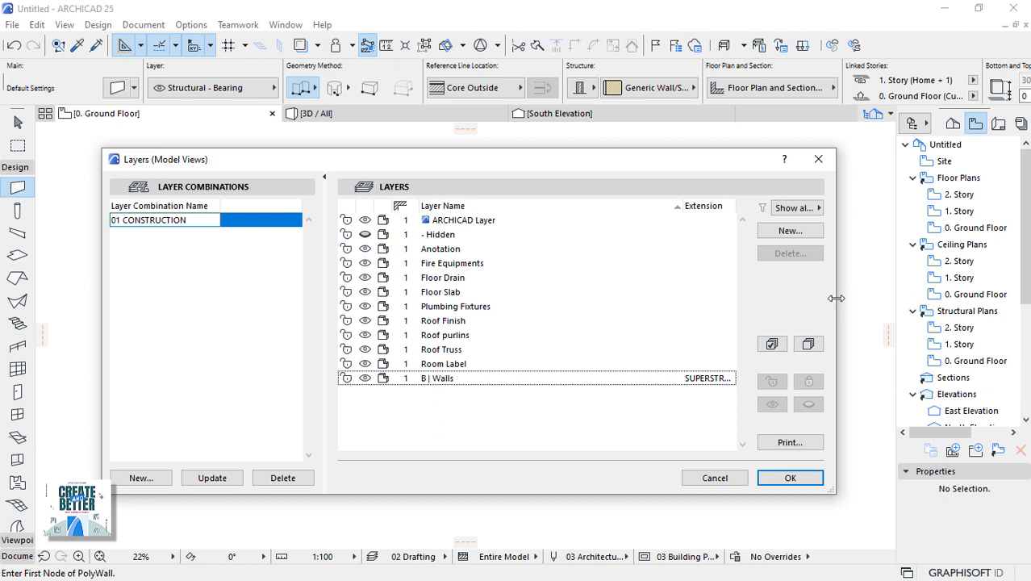
left_click_drag(836, 298, 875, 299)
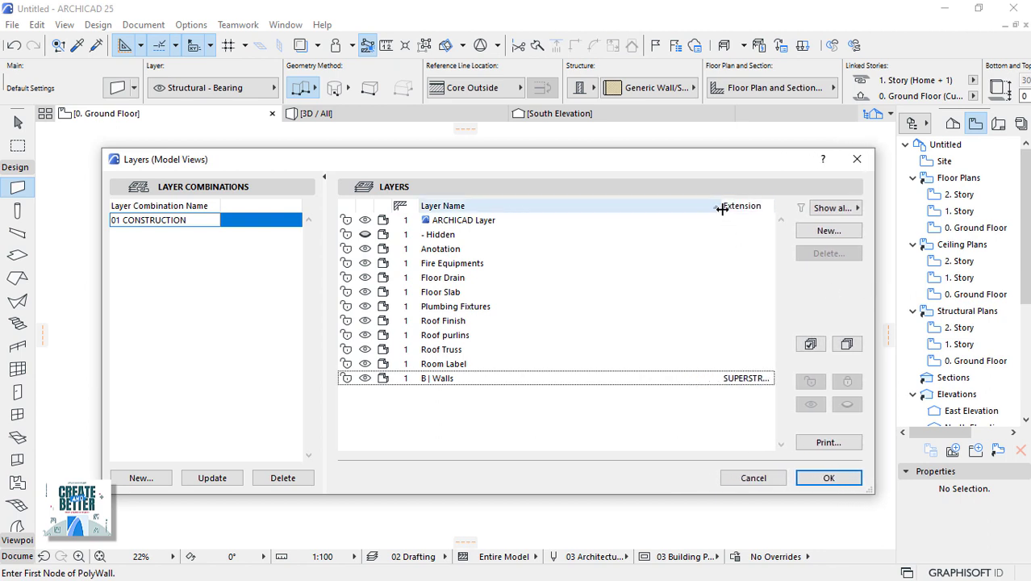
left_click_drag(716, 210, 632, 223)
Give B | Walls the B SUPERSTRUCTURE extension and Fire Equipments the D SERVICES extension.
left_click(662, 384)
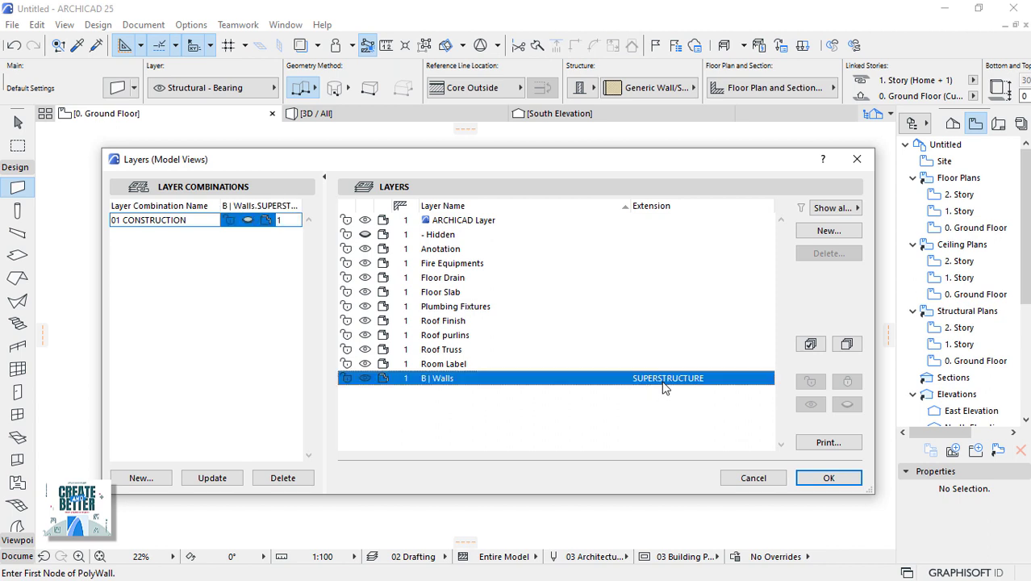
left_click(662, 383)
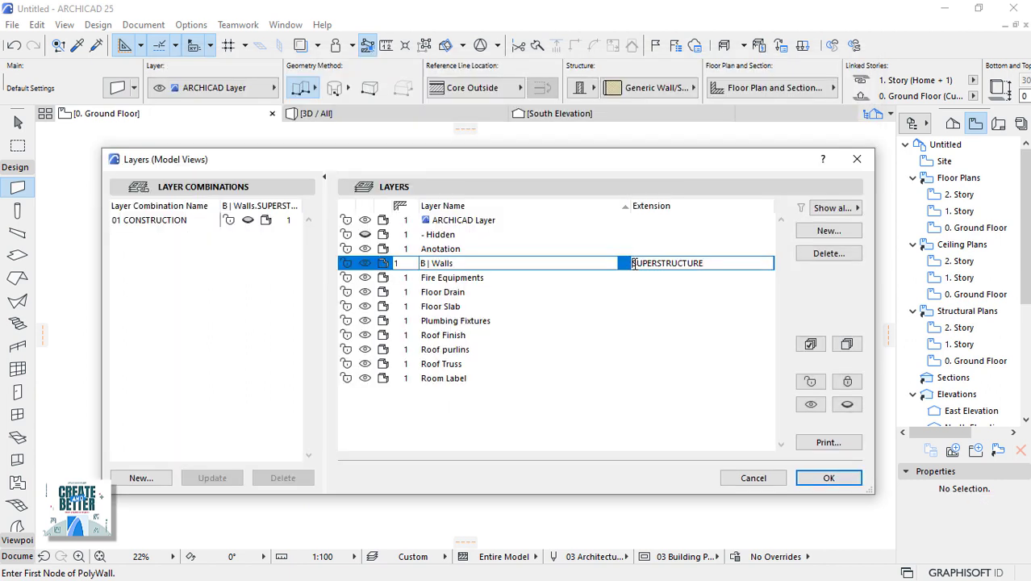
type("B")
left_click(648, 277)
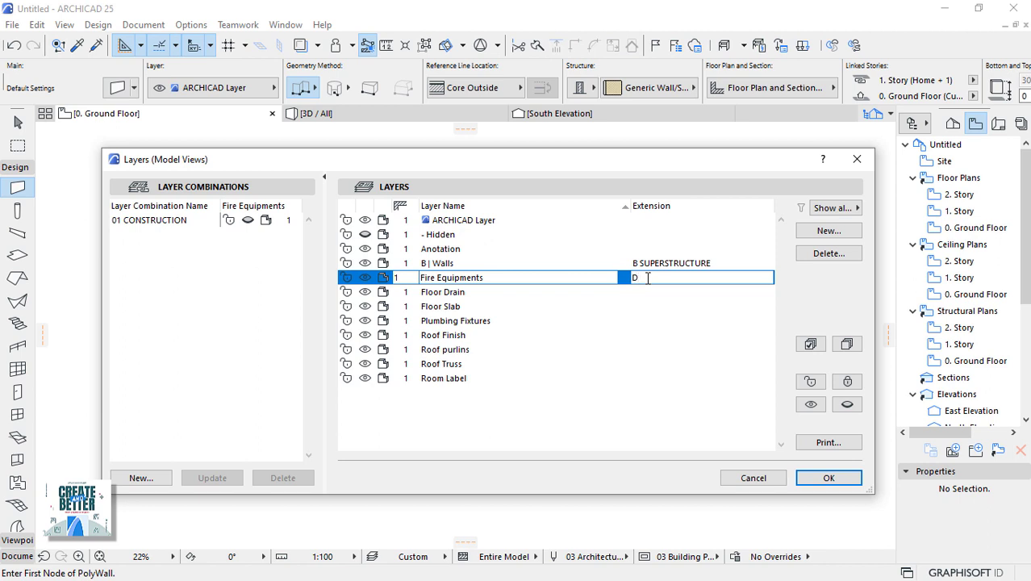
type("D SERVICES")
Set Floor Drain's extension to B SUPERSTRUCTURE, copy it, and paste it into Floor Slab.
left_click(656, 292)
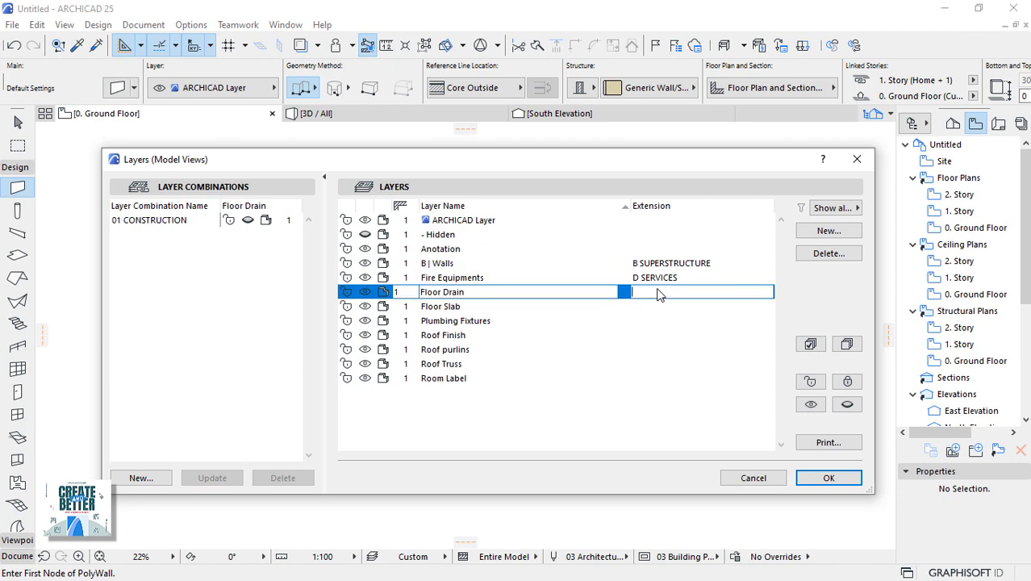
type("B SUPERSTRUCTURE")
left_click_drag(727, 293, 630, 295)
right_click(645, 292)
left_click(675, 364)
left_click(667, 307)
right_click(665, 307)
left_click(699, 338)
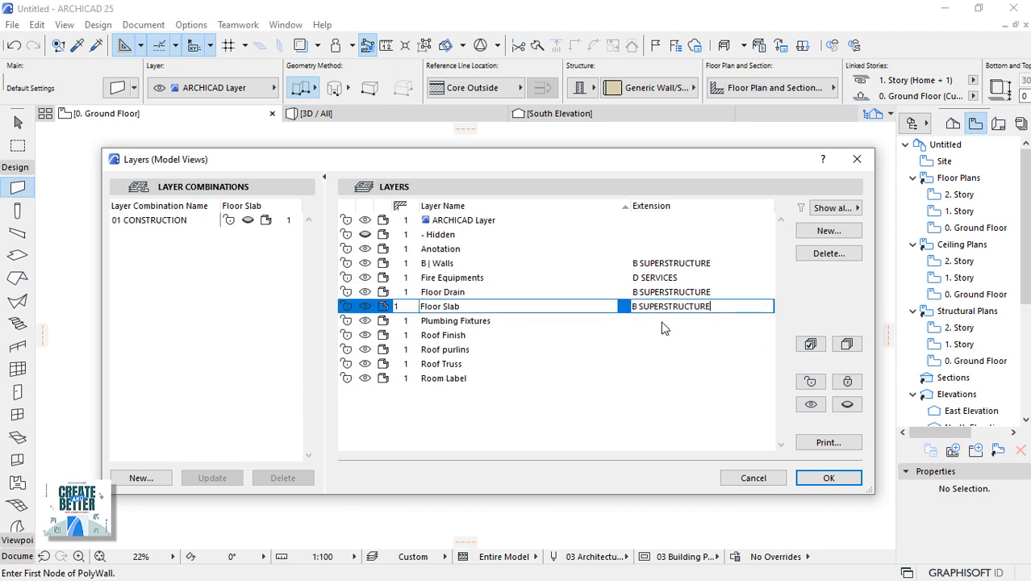
Paste the B SUPERSTRUCTURE extension into Roof Finish, Roof purlins and Roof Truss.
left_click(659, 335)
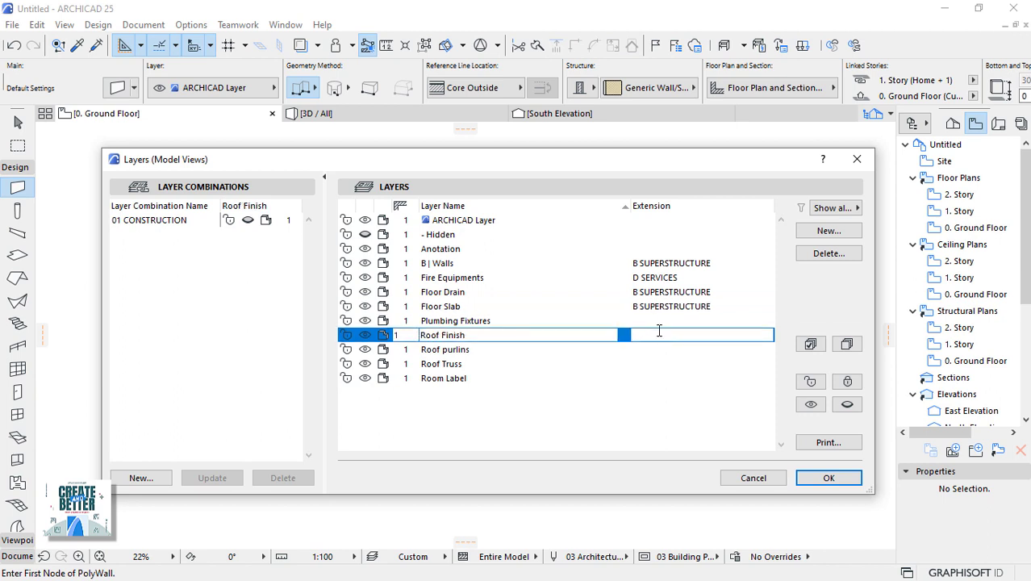
right_click(660, 336)
left_click(689, 362)
left_click(655, 353)
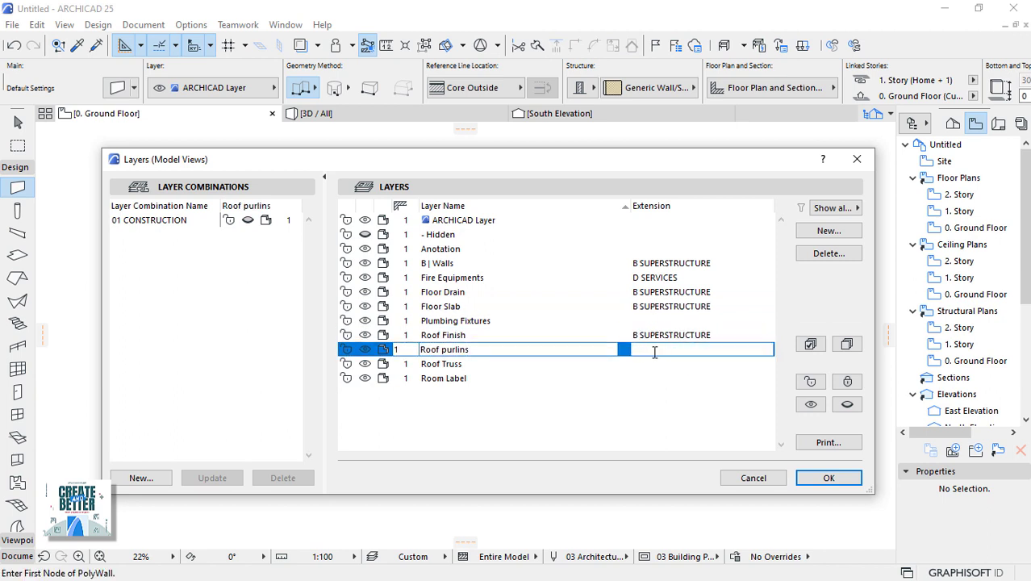
right_click(655, 358)
left_click(672, 384)
left_click(644, 363)
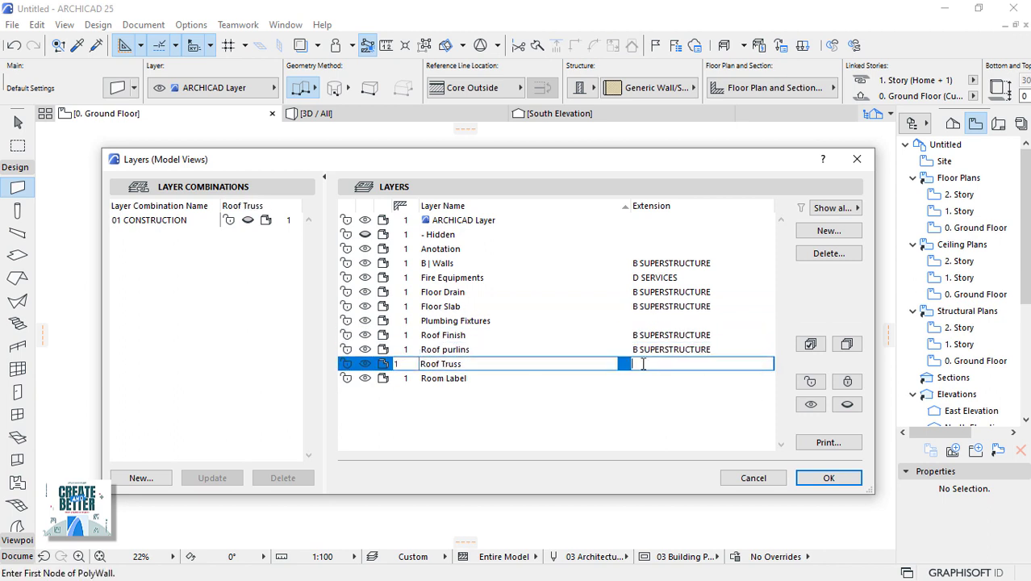
right_click(644, 364)
left_click(673, 395)
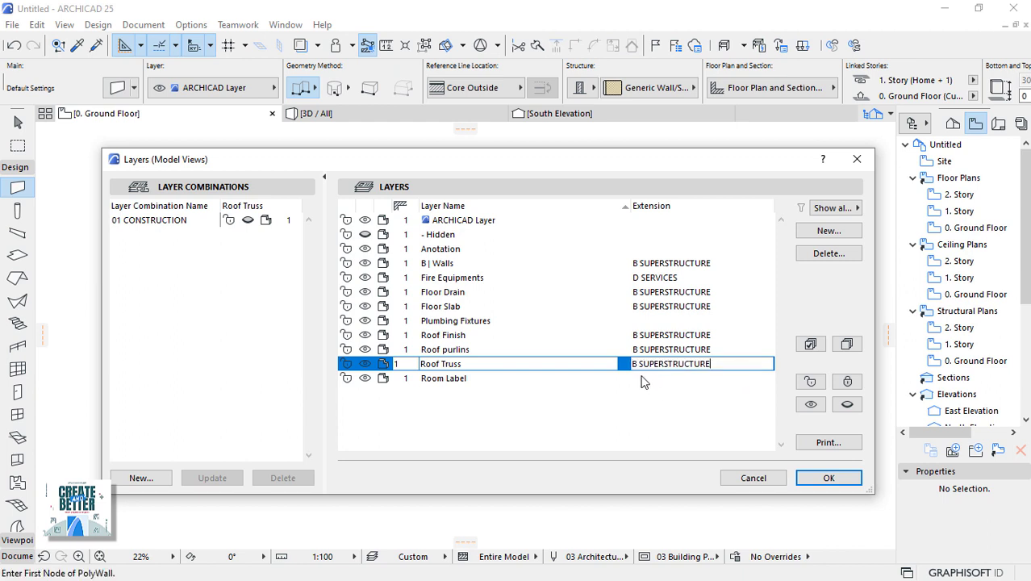
Set the Room Label extension to 2D and give Plumbing Fixtures D SERVICES.
left_click(642, 378)
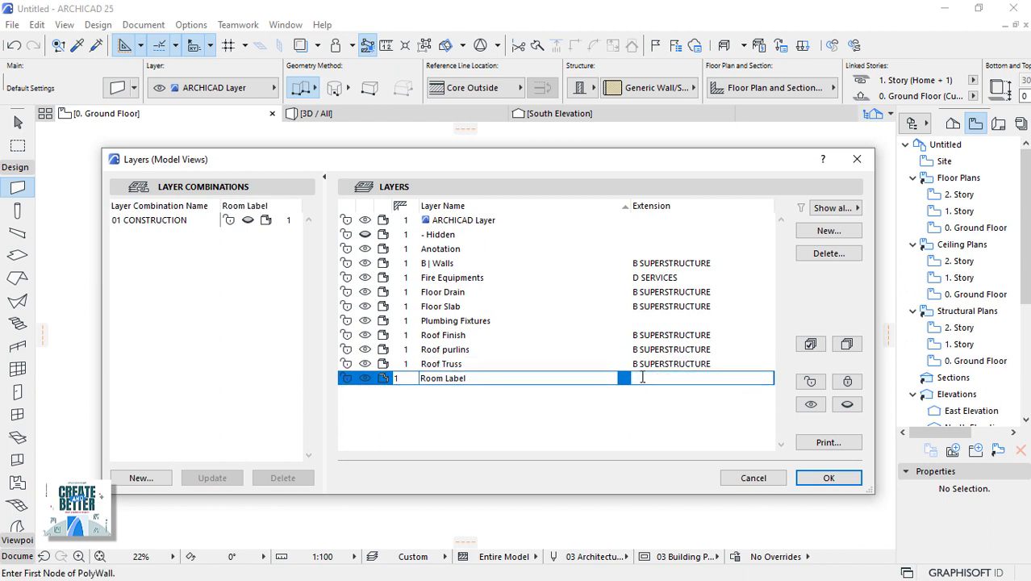
type("ZONES")
key("BackSpace")
key("BackSpace")
key("BackSpace")
left_click(658, 321)
type("D SERVIC")
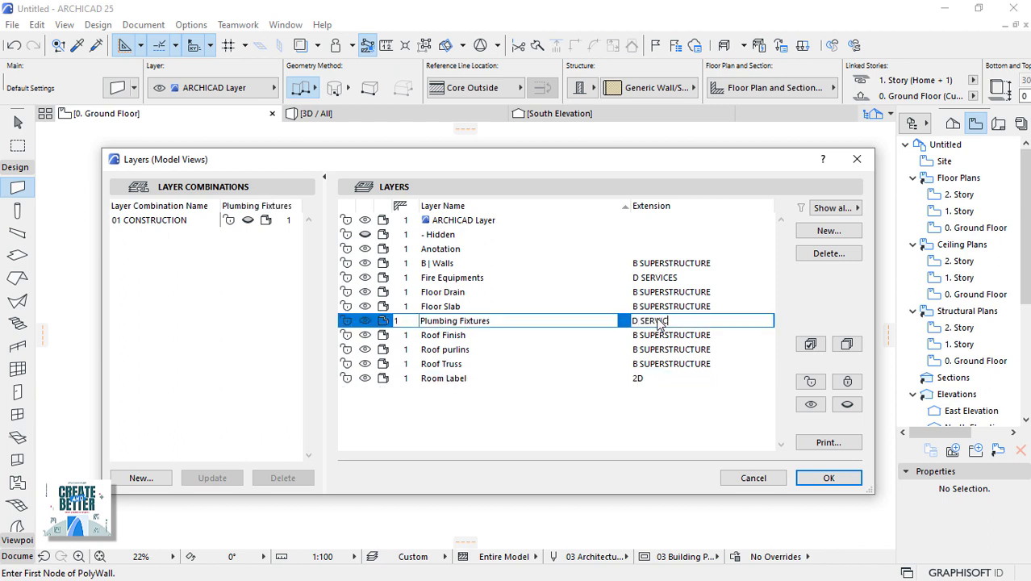
type("ES")
Paste B SUPERSTRUCTURE into the Anotation layer's extension.
left_click(663, 248)
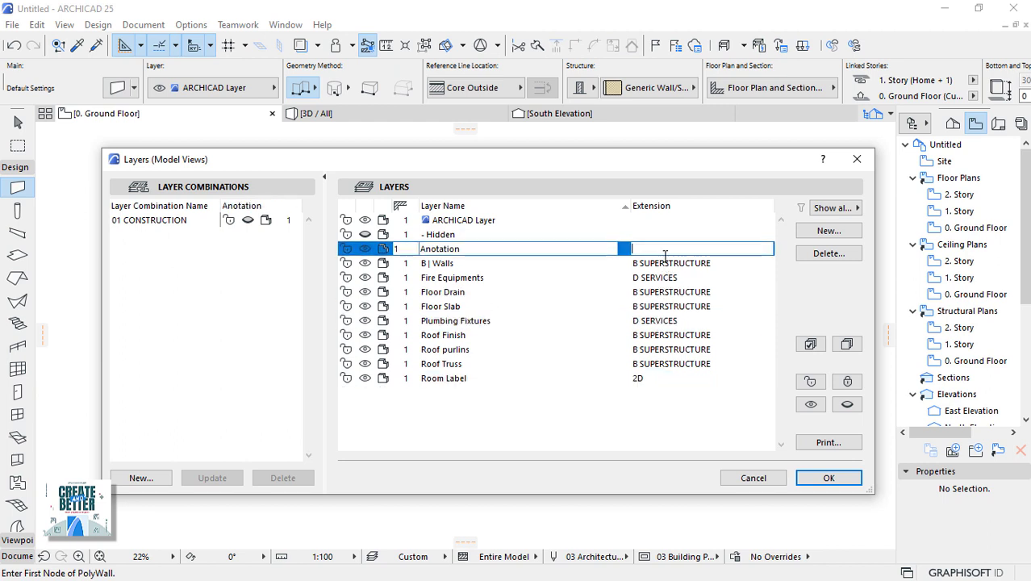
right_click(663, 251)
left_click(673, 279)
left_click(664, 279)
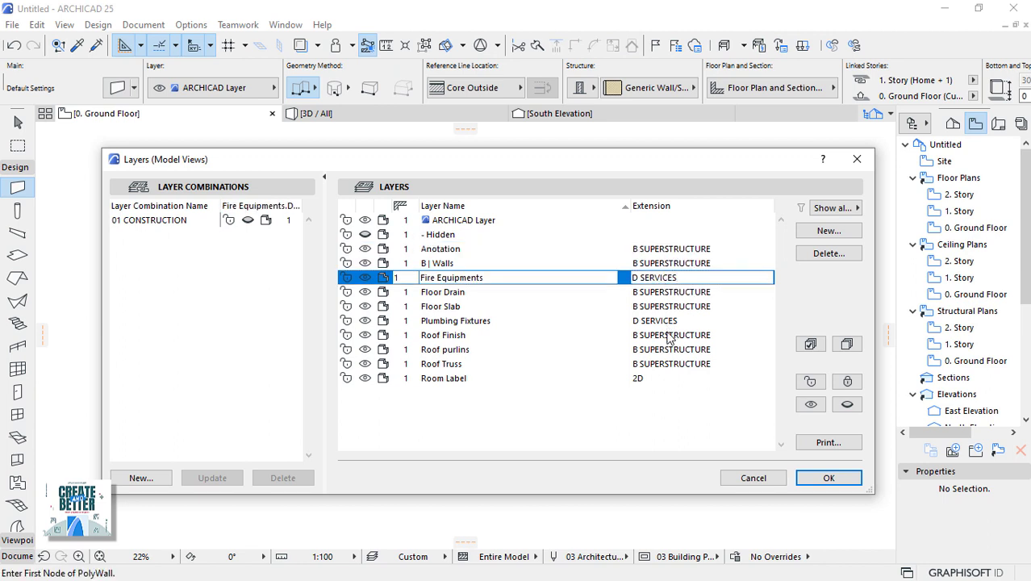
left_click(668, 335)
left_click(668, 364)
Prefix Fire Equipments and Plumbing Fixtures with 'D |', Floor Drain and Floor Slab with 'B |'.
left_click(421, 278)
type("D |")
left_click(420, 292)
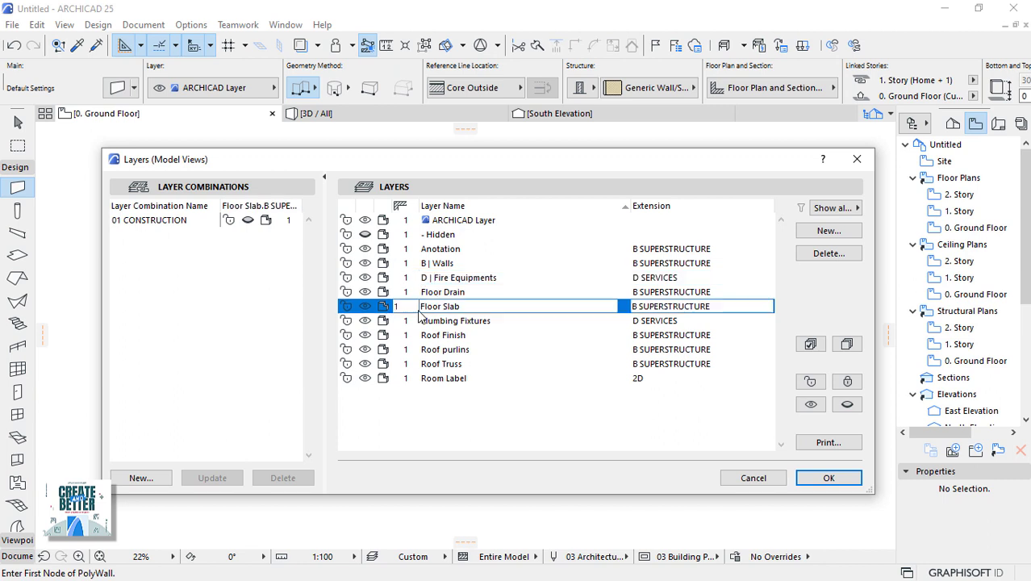
type("B |")
left_click(420, 307)
type("B |")
left_click(421, 321)
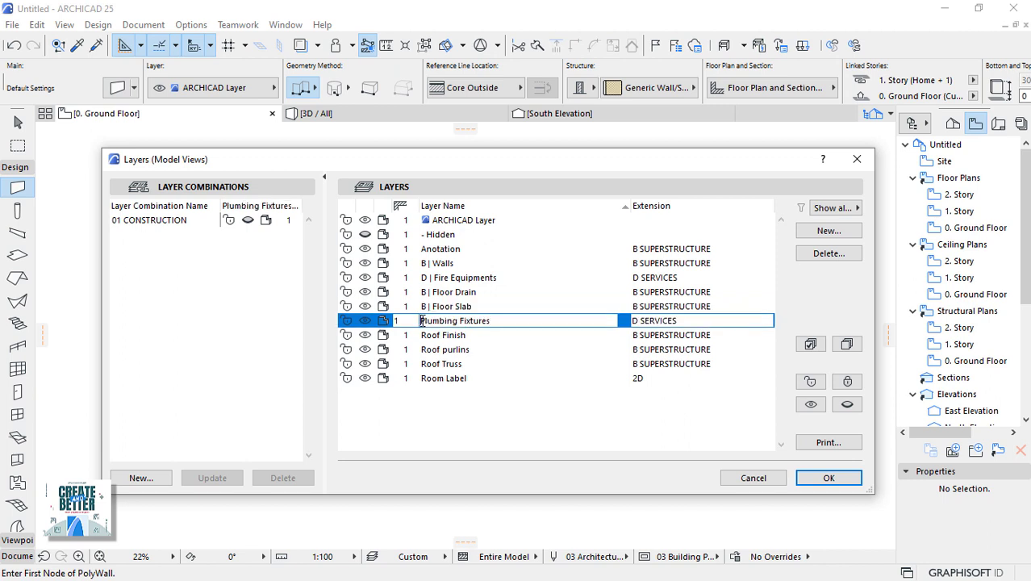
type("D |")
Prefix Roof Finish, Roof purlins and Roof Truss with 'B |'.
left_click(420, 334)
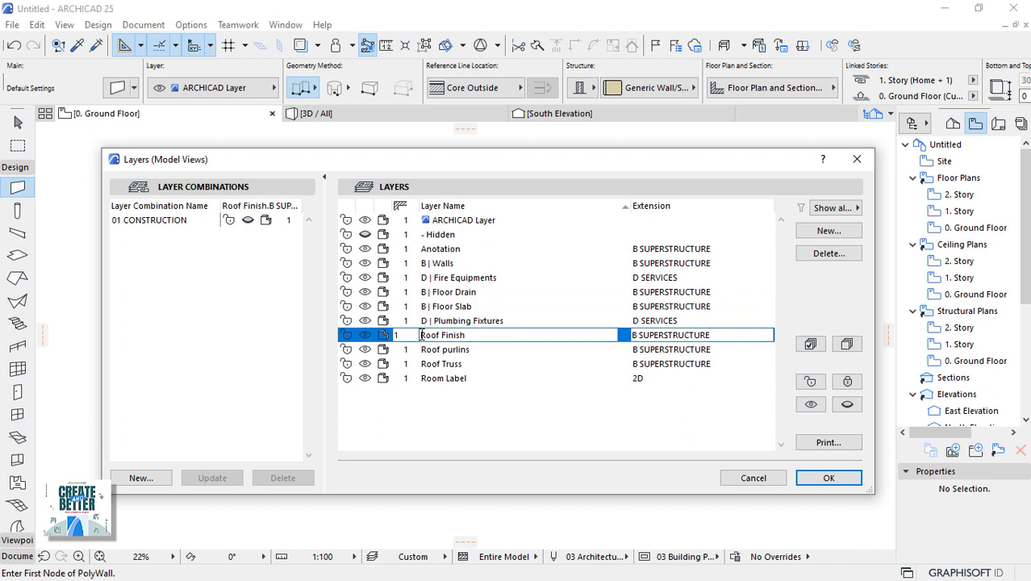
type("B |")
left_click(421, 349)
type("B |")
left_click(421, 363)
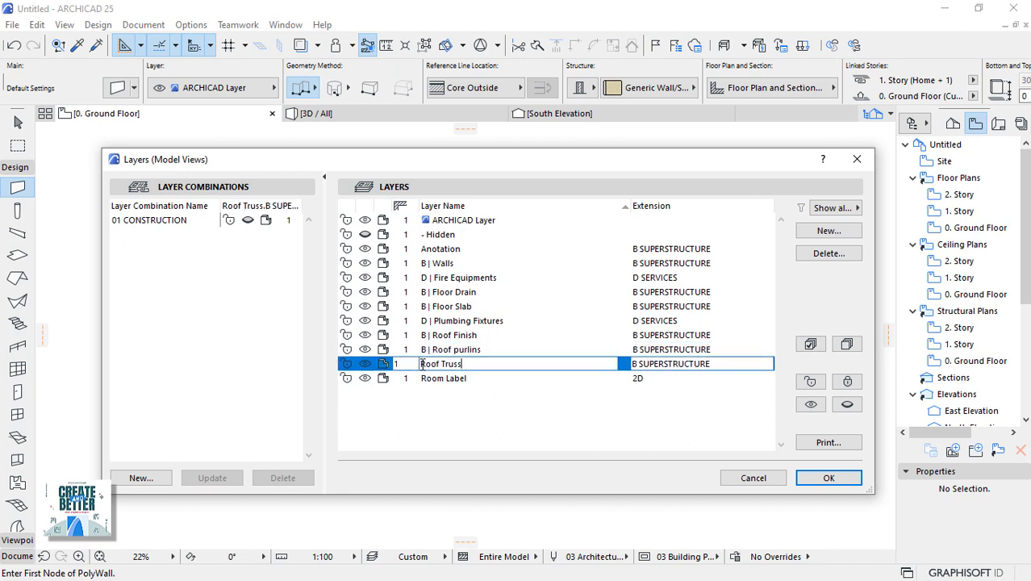
type("B |")
left_click(421, 378)
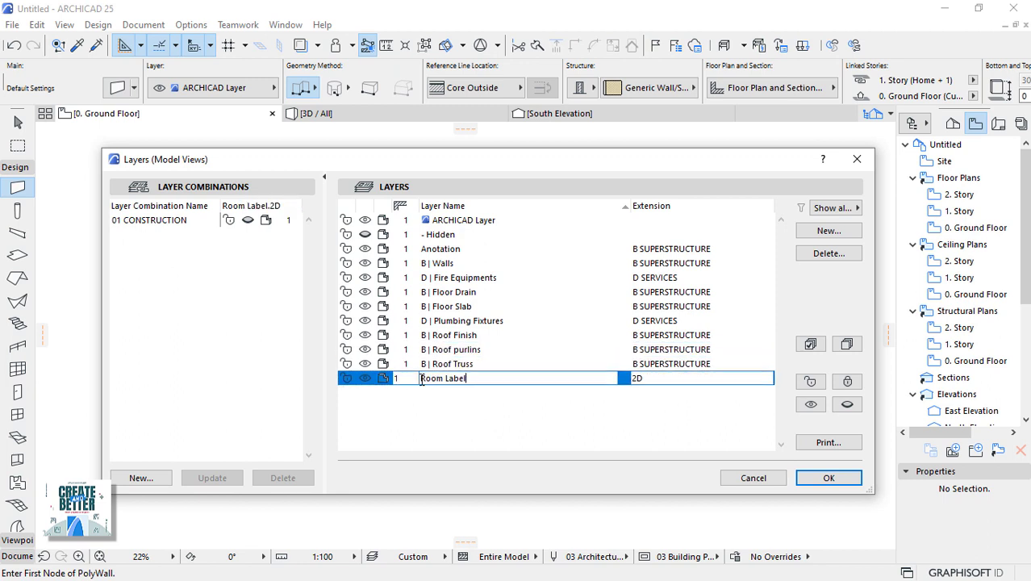
left_click(430, 411)
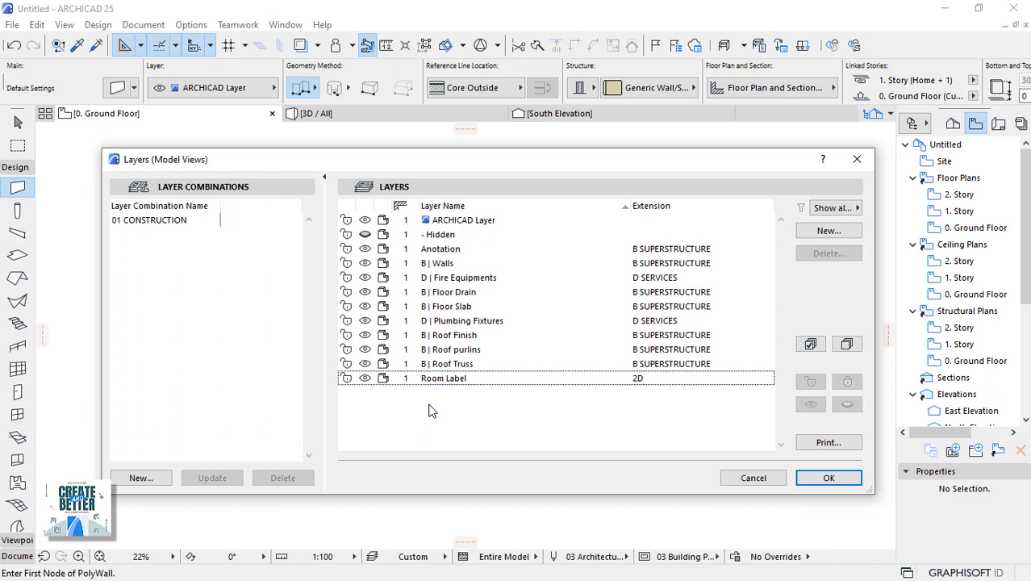
left_click(436, 255)
left_click(466, 307)
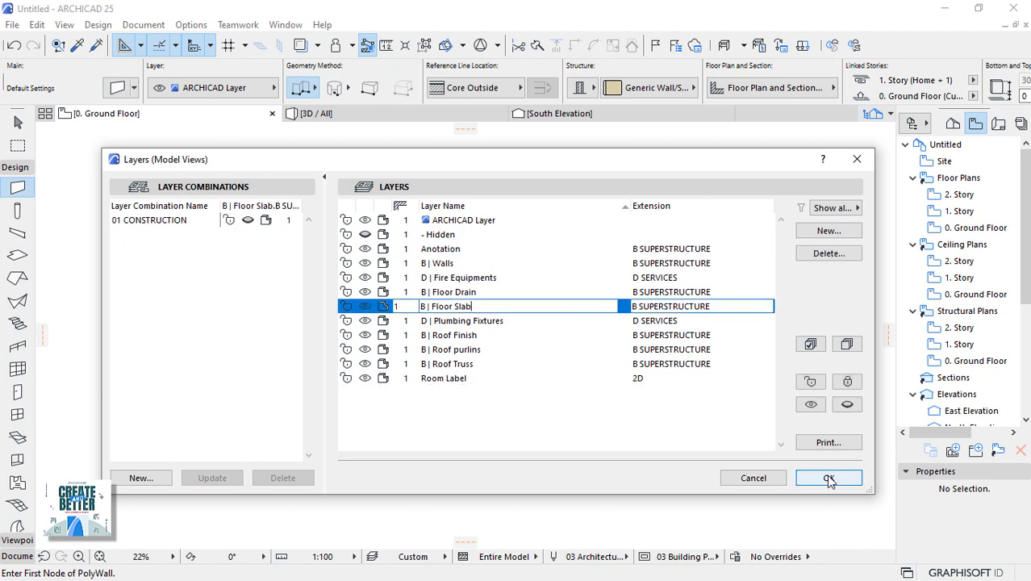
Make every layer visible except - Hidden and update the 01 CONSTRUCTION combination.
left_click(162, 220)
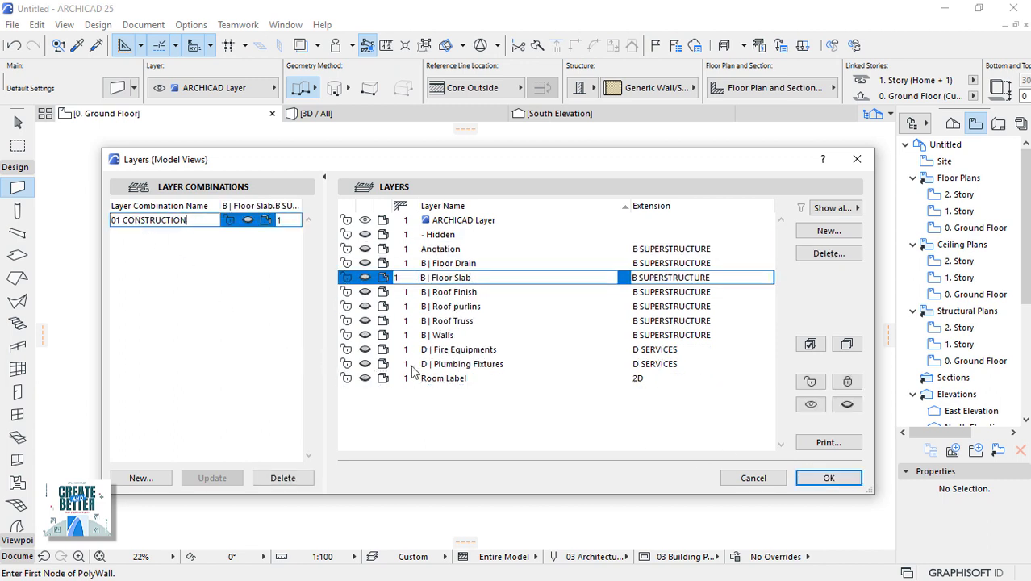
left_click(811, 345)
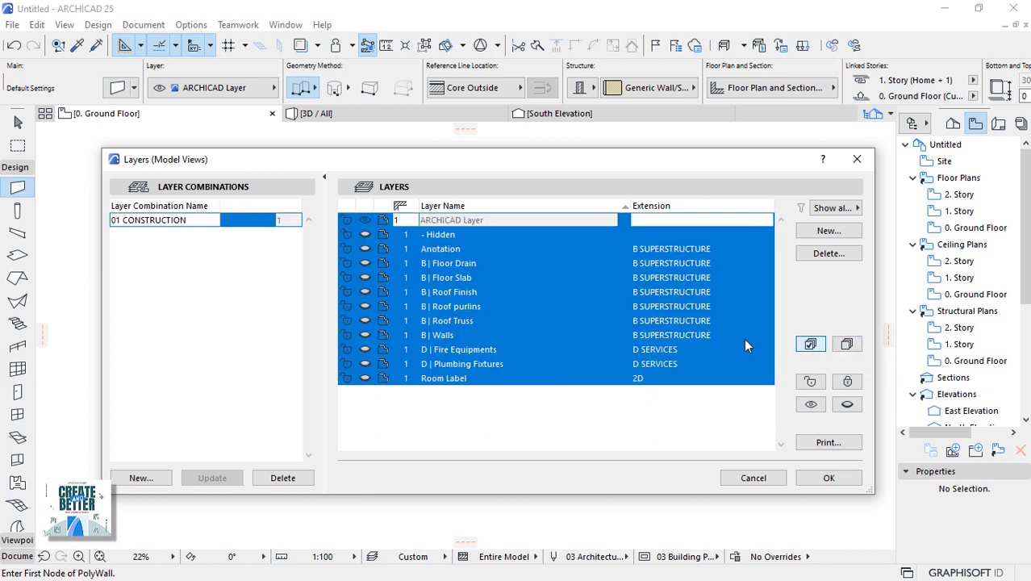
left_click(367, 248)
left_click(485, 403)
left_click(365, 234)
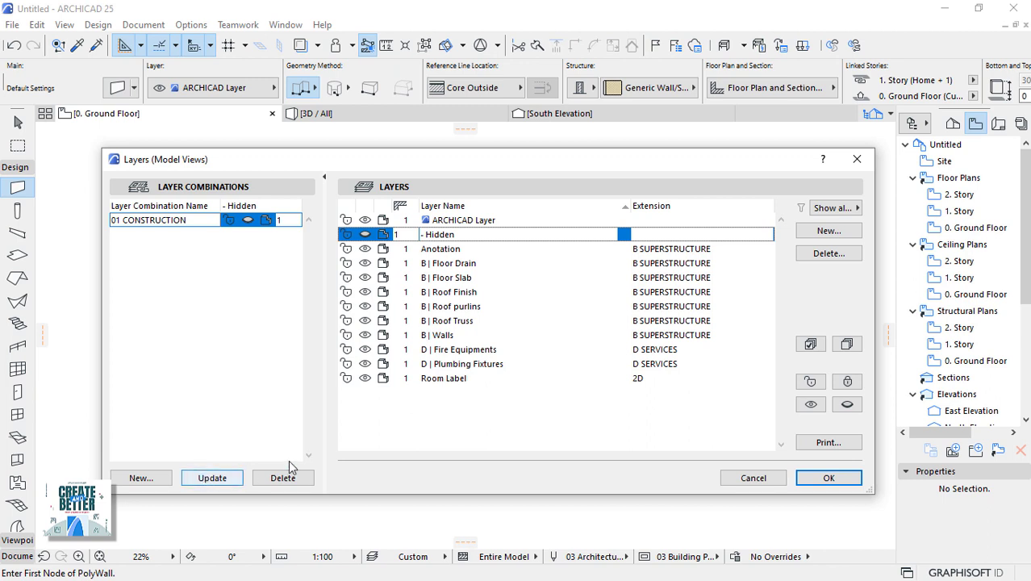
left_click(208, 477)
left_click(397, 432)
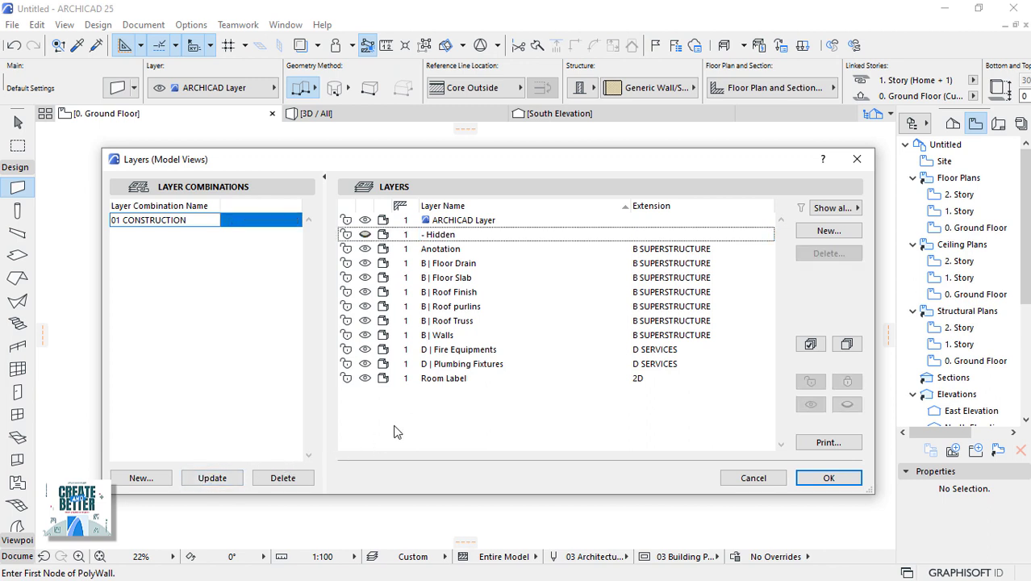
left_click(218, 478)
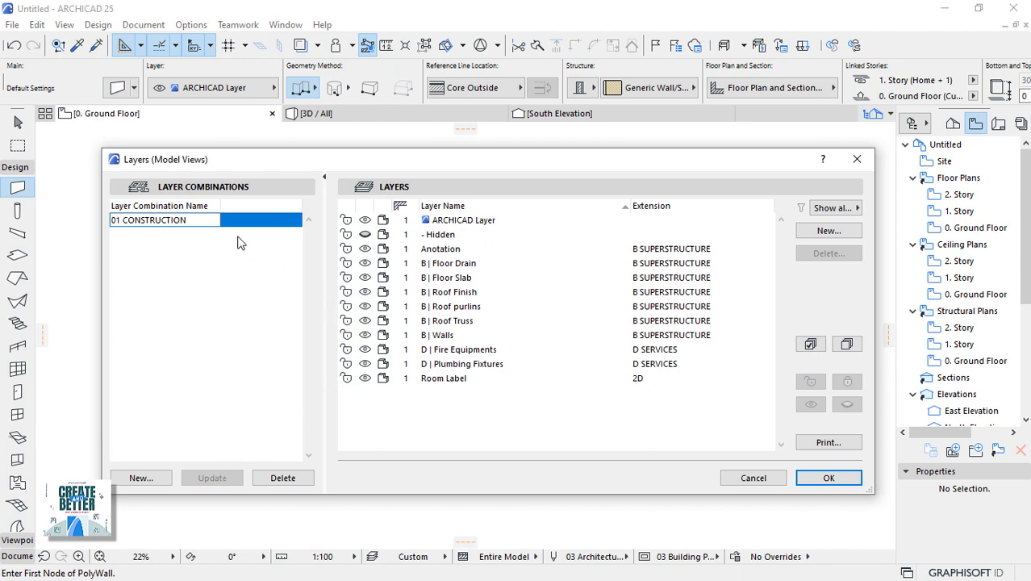
left_click(395, 334)
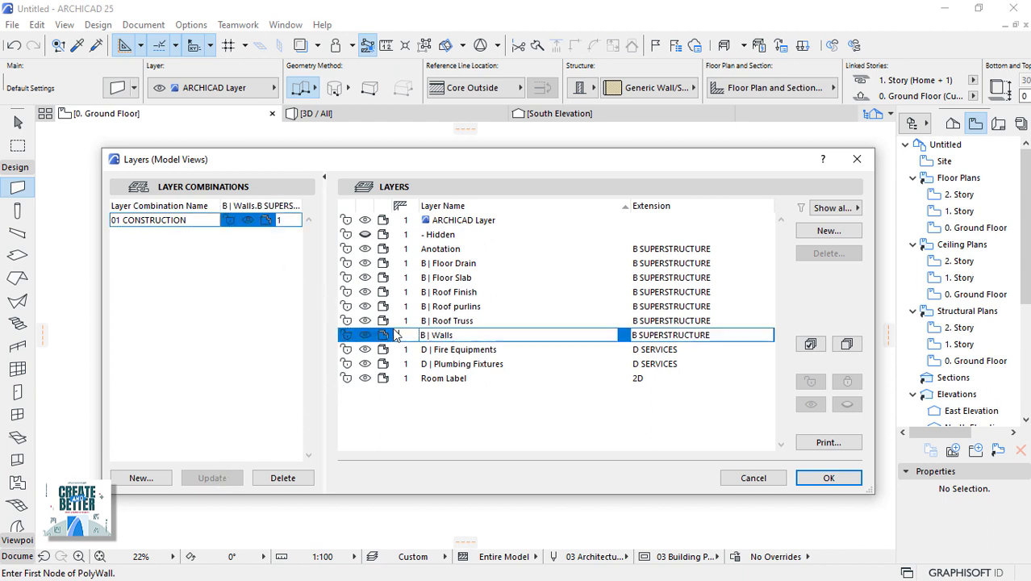
left_click(412, 378)
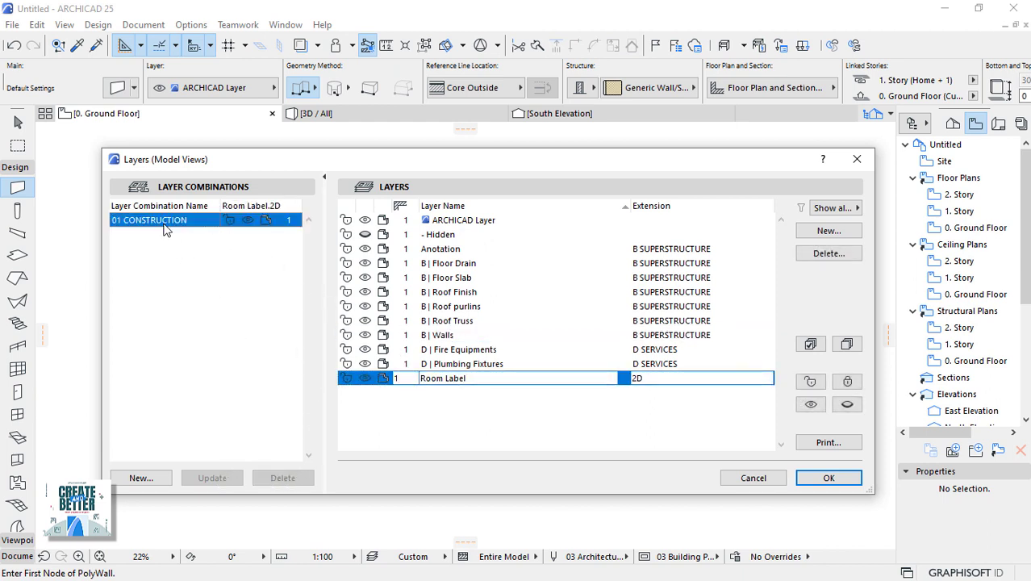
left_click(390, 407)
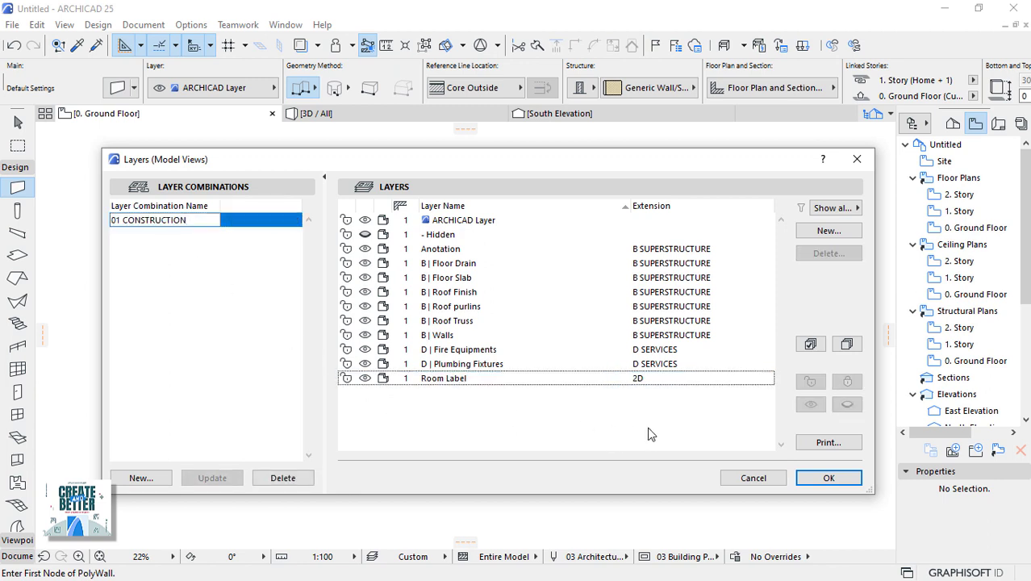
Apply the layer settings and create a View Map folder named ARCHITECTURAL.
left_click(827, 477)
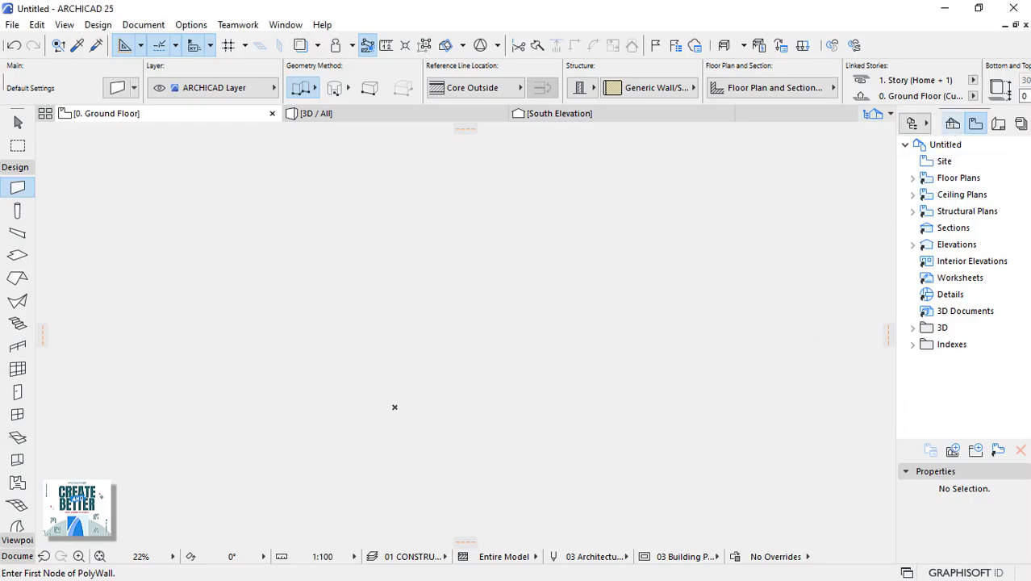
left_click(975, 127)
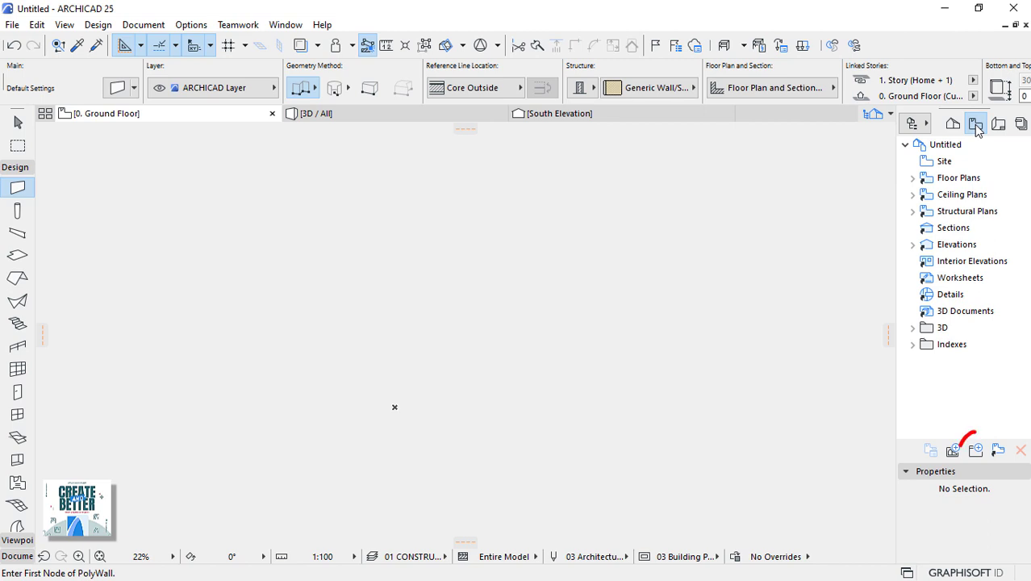
left_click(976, 449)
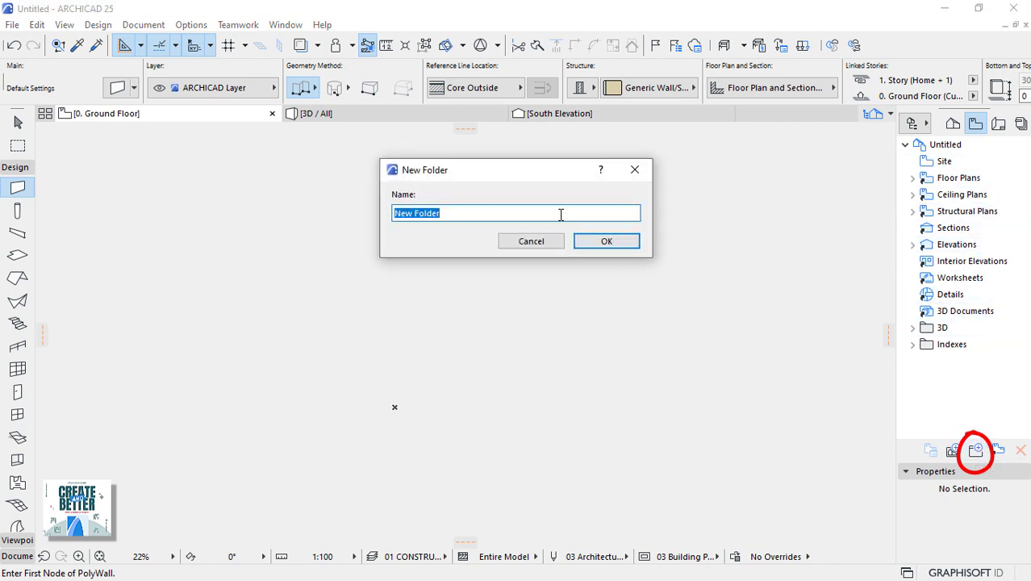
type("ARCHITECTURA")
left_click(602, 241)
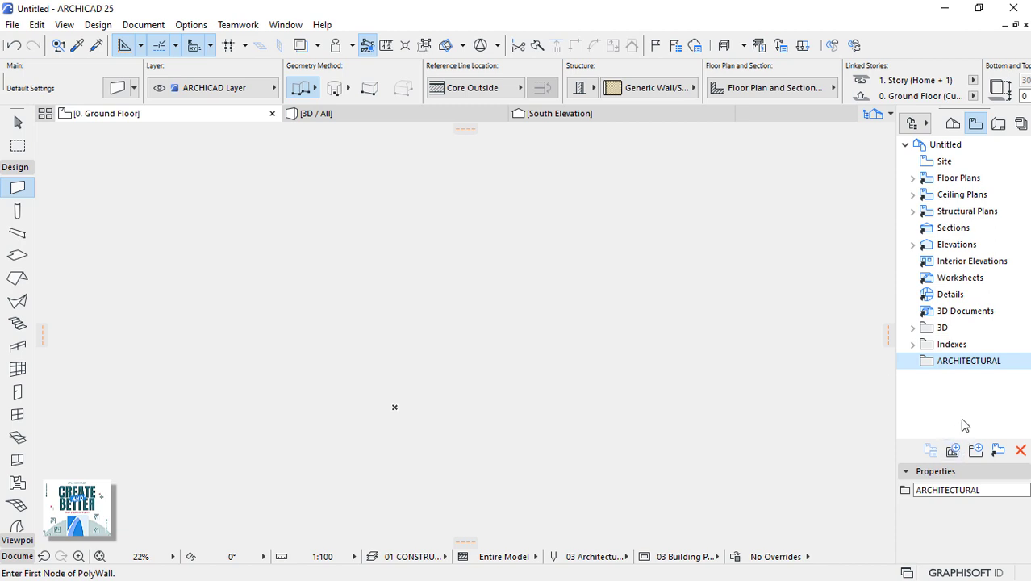
Move Site through 3D Documents into ARCHITECTURAL, collapse it and place it first in the tree.
left_click(944, 161)
left_click(960, 313, "shift")
left_click_drag(950, 185, 960, 363)
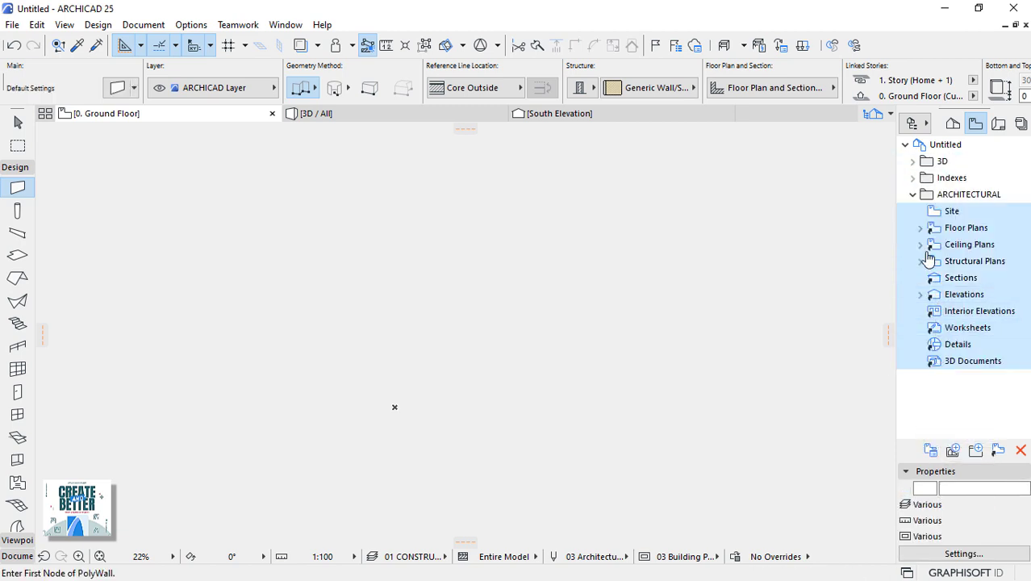
left_click(912, 197)
left_click(912, 195)
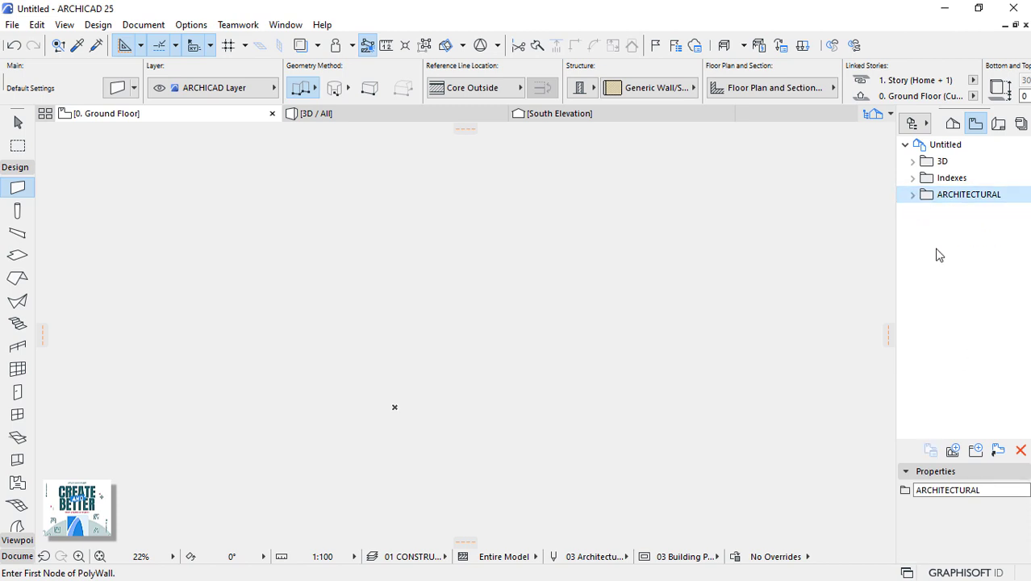
left_click_drag(964, 203, 960, 158)
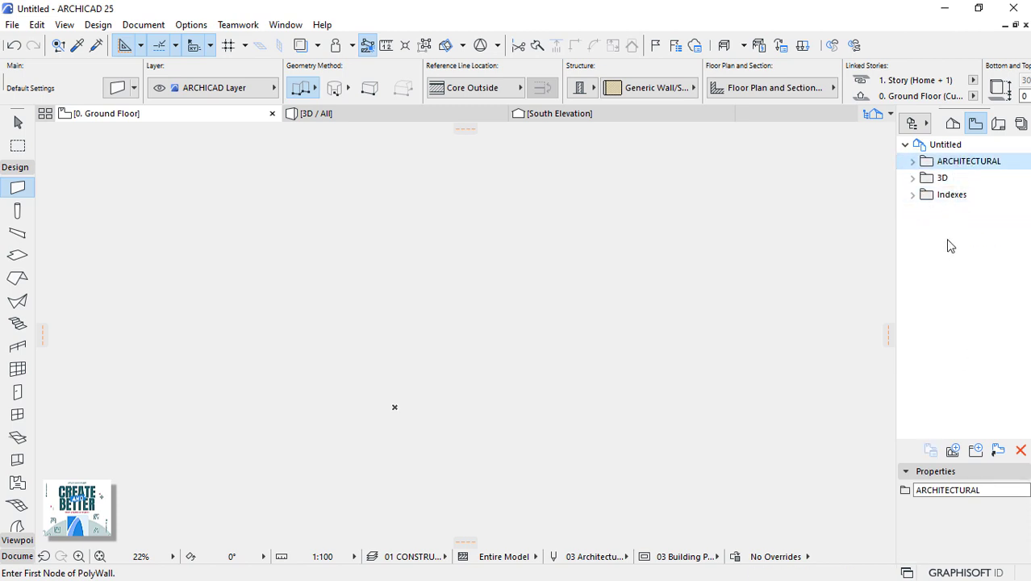
left_click(975, 449)
Name the new folder CONSTRUCTION and move it to the top level just below Indexes.
type("CONSTRUCTION")
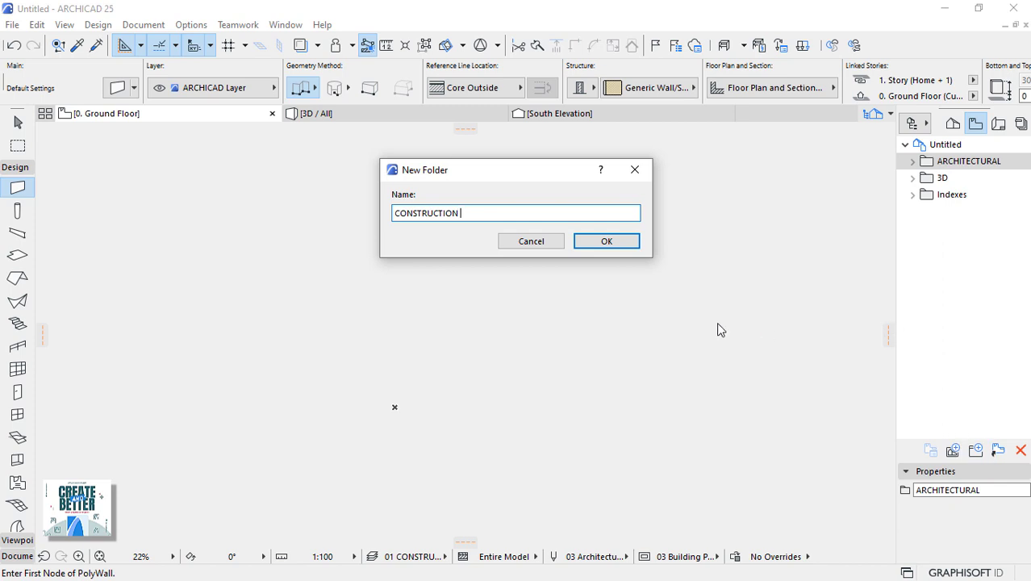
left_click(627, 244)
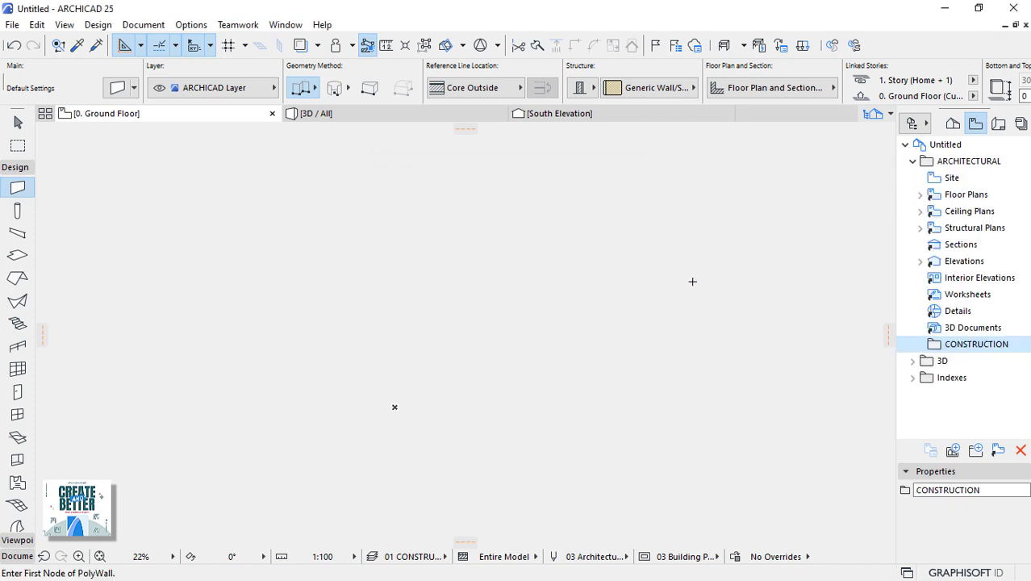
left_click_drag(980, 344, 903, 385)
left_click(913, 160)
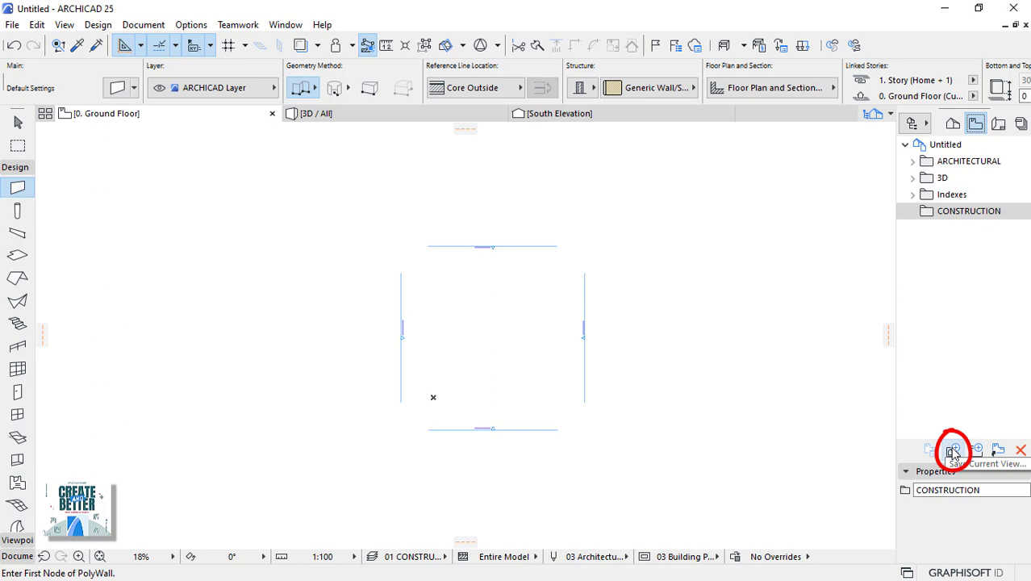
Save the Ground Floor plan as custom-named view 'CONSTRUCTION PLAN' with 01 CONSTRUCTION layers at 1:100.
left_click(953, 452)
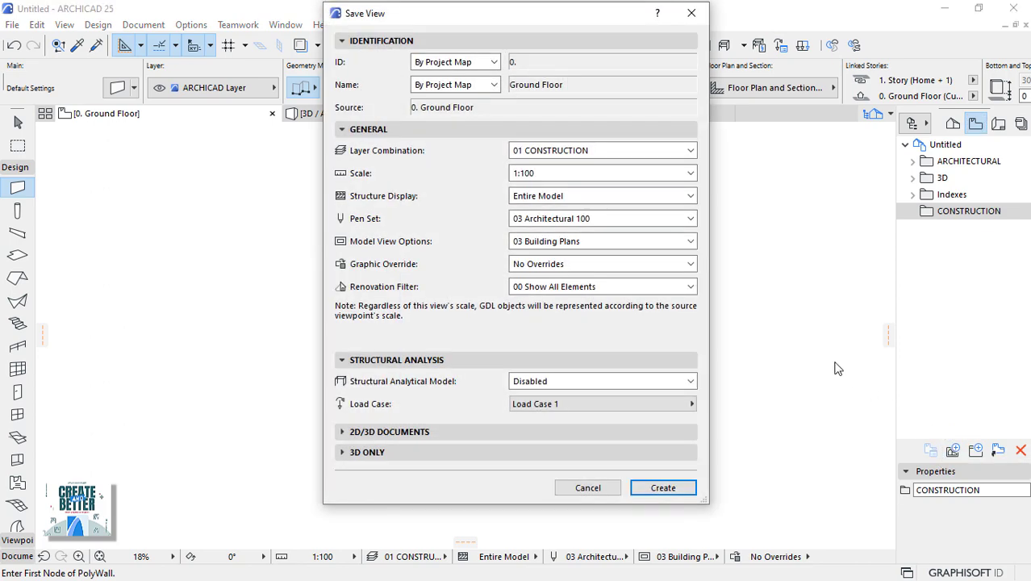
left_click(681, 151)
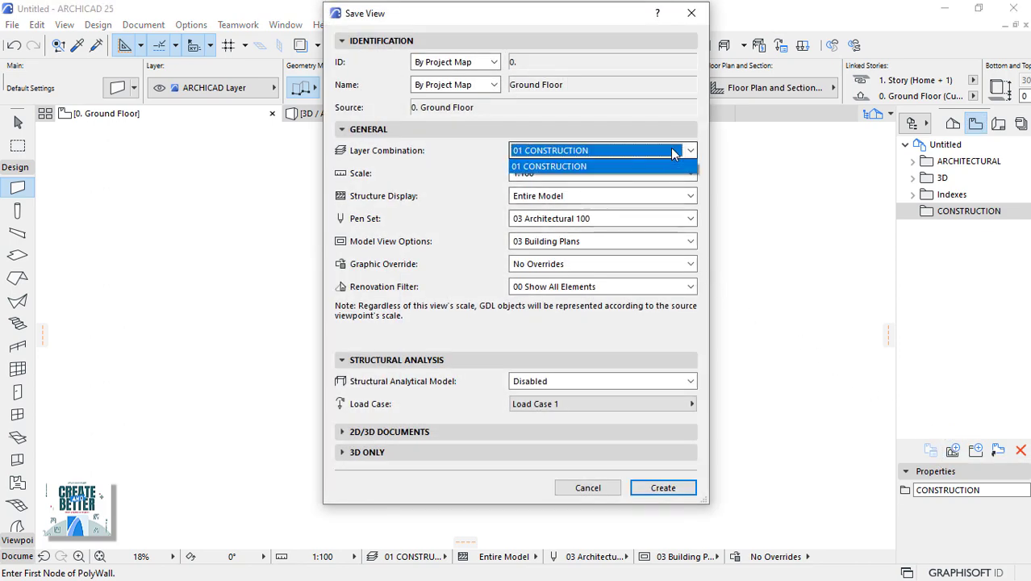
left_click(547, 166)
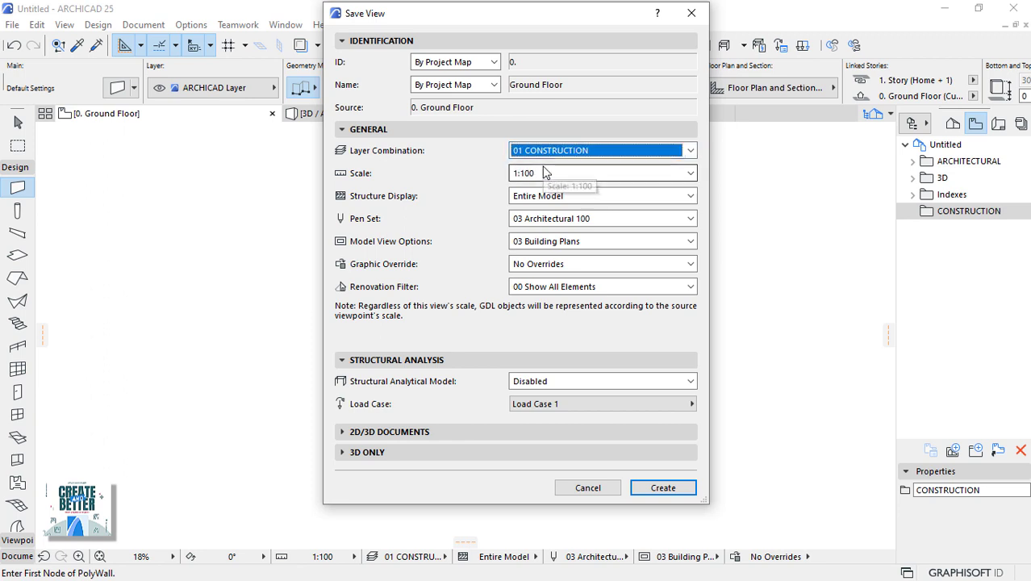
left_click(562, 176)
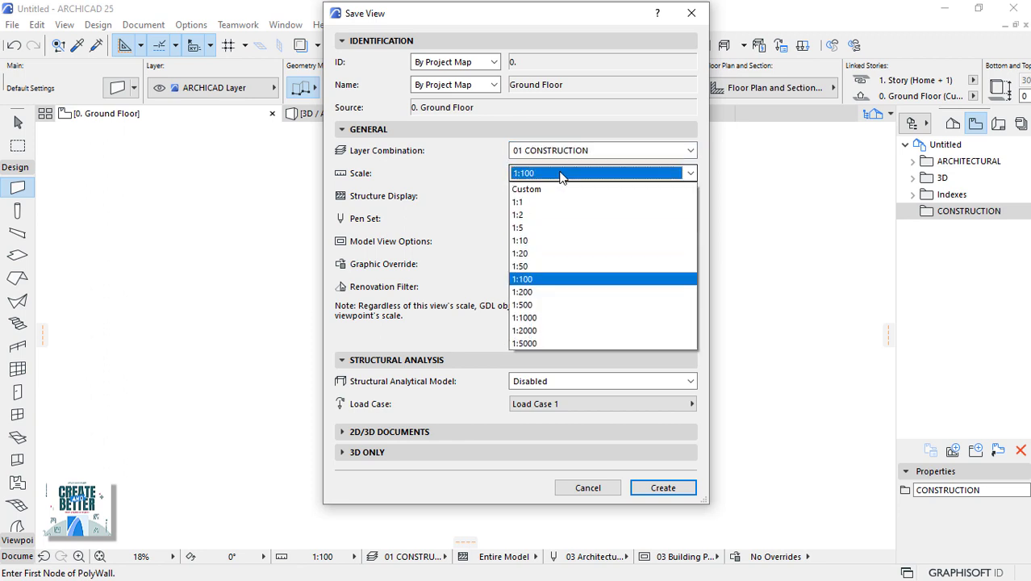
left_click(563, 176)
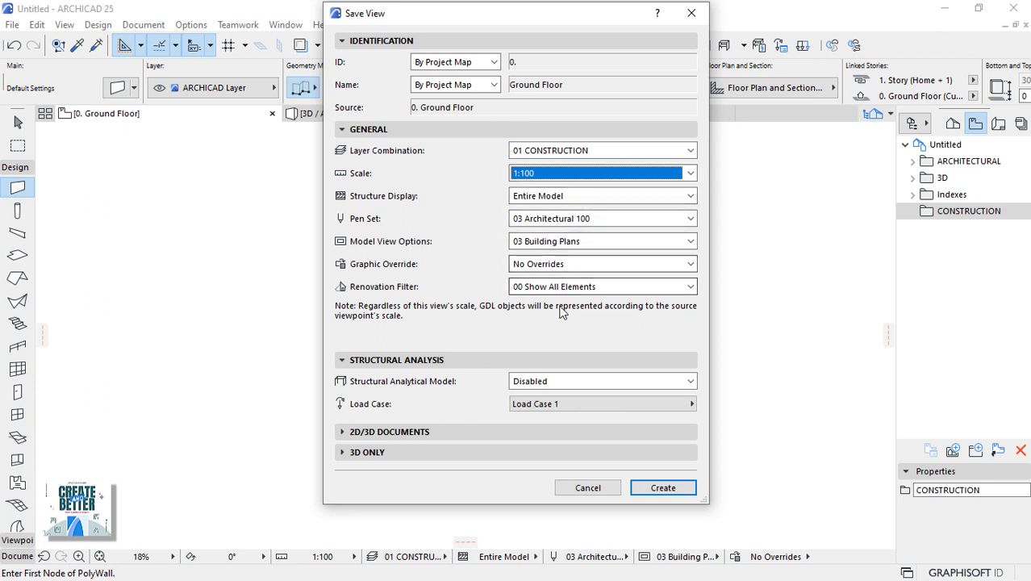
left_click(498, 85)
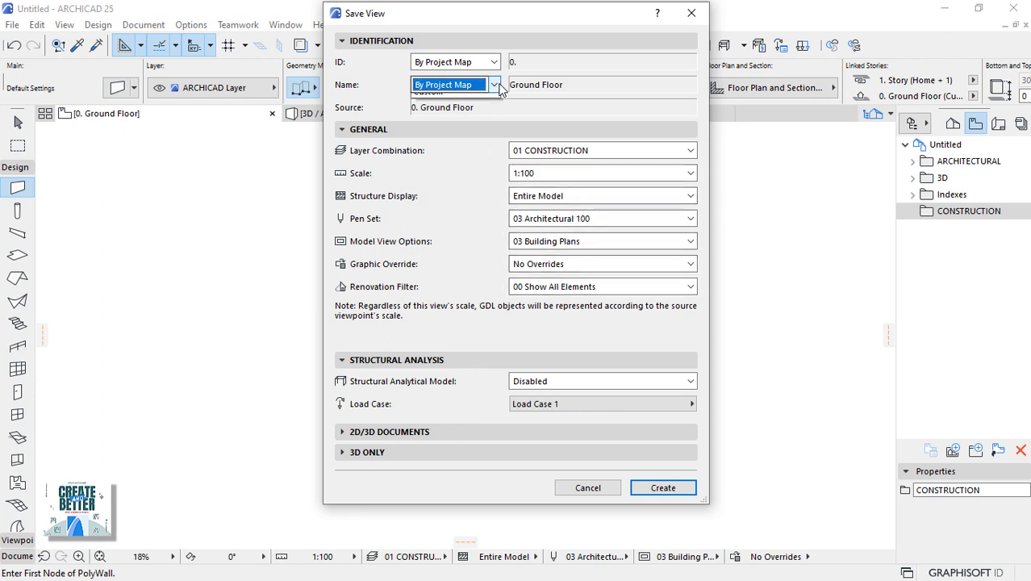
left_click(436, 113)
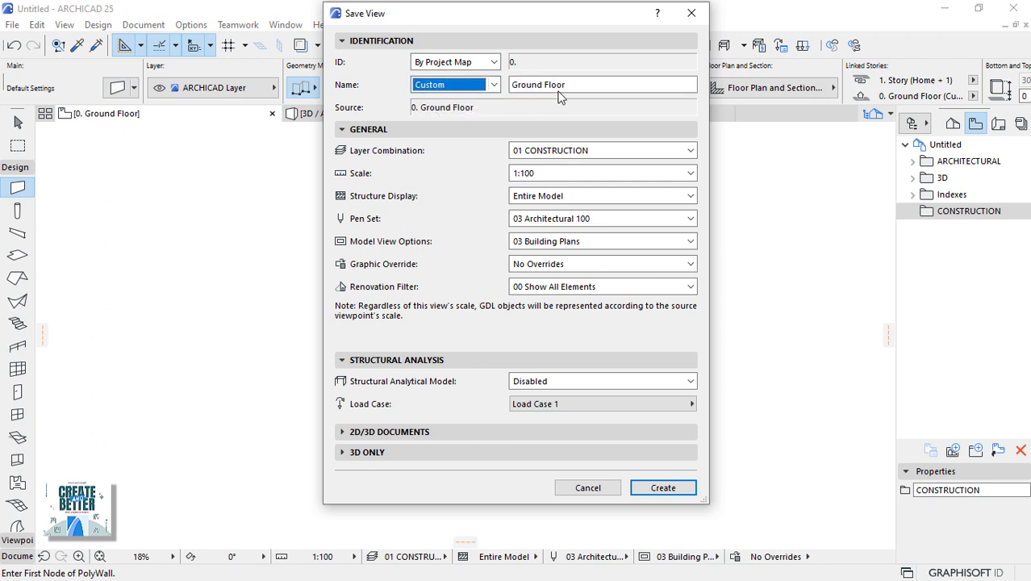
left_click_drag(585, 83, 510, 86)
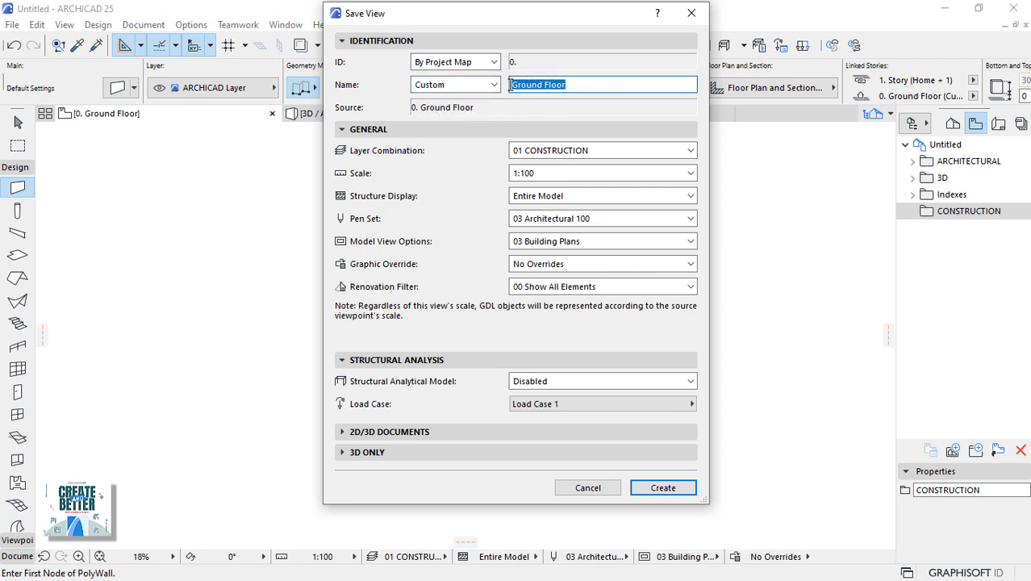
type("CONSTRUCTION PLAN")
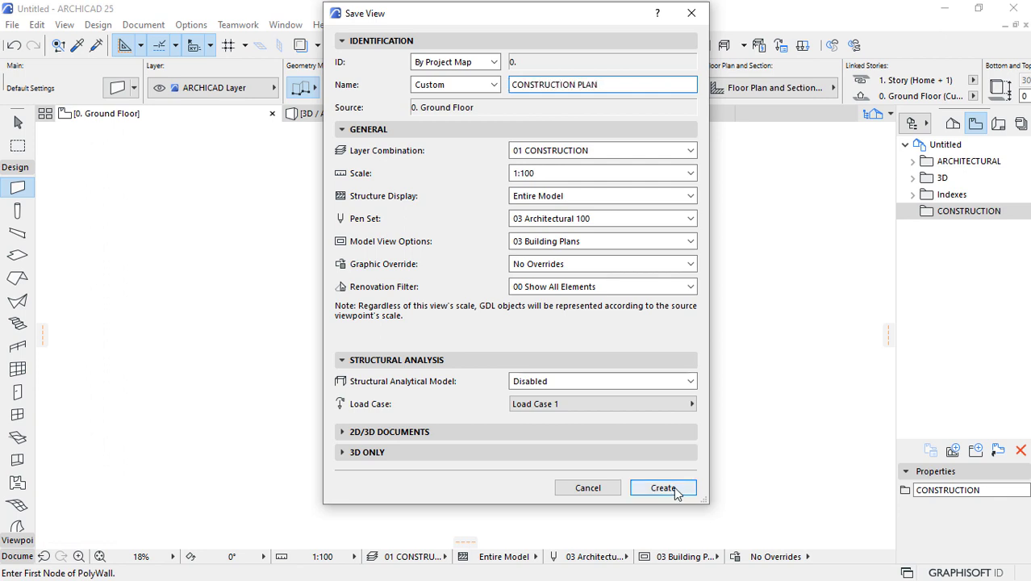
left_click(663, 487)
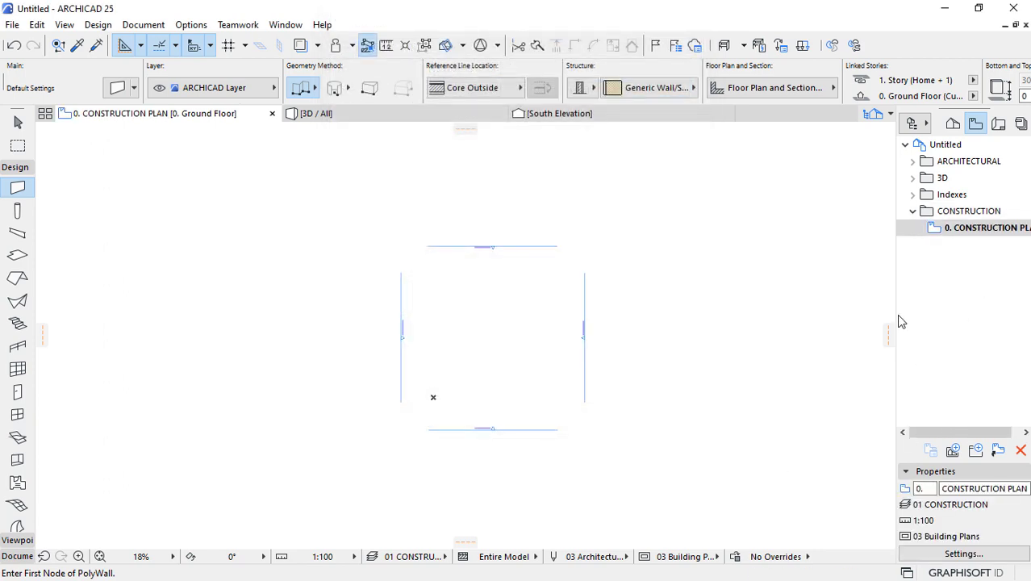
Exit the Wall tool and go to File > Info to reach Project Info.
left_click_drag(892, 303, 862, 304)
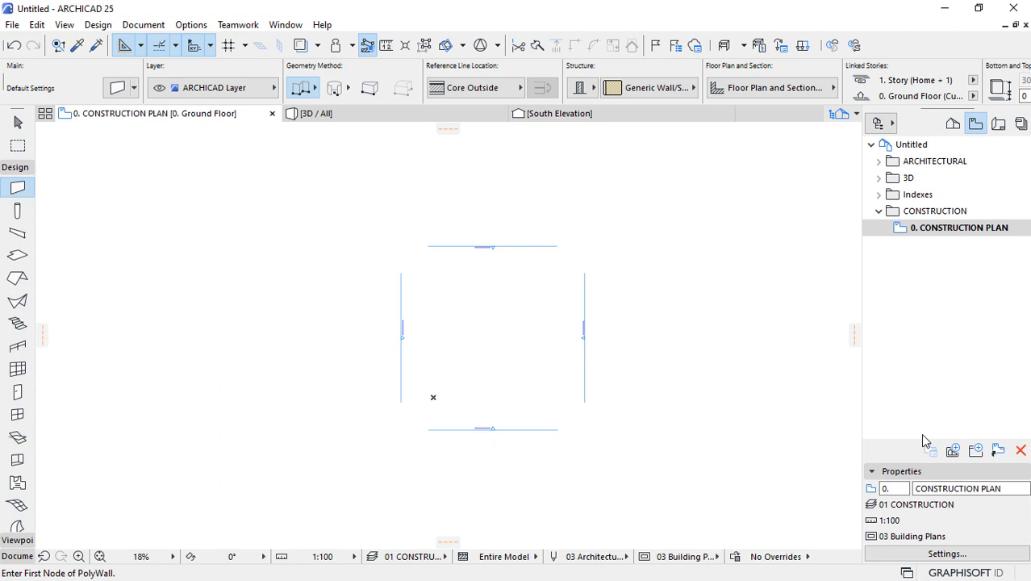
key("Escape")
key("ctrl+plus")
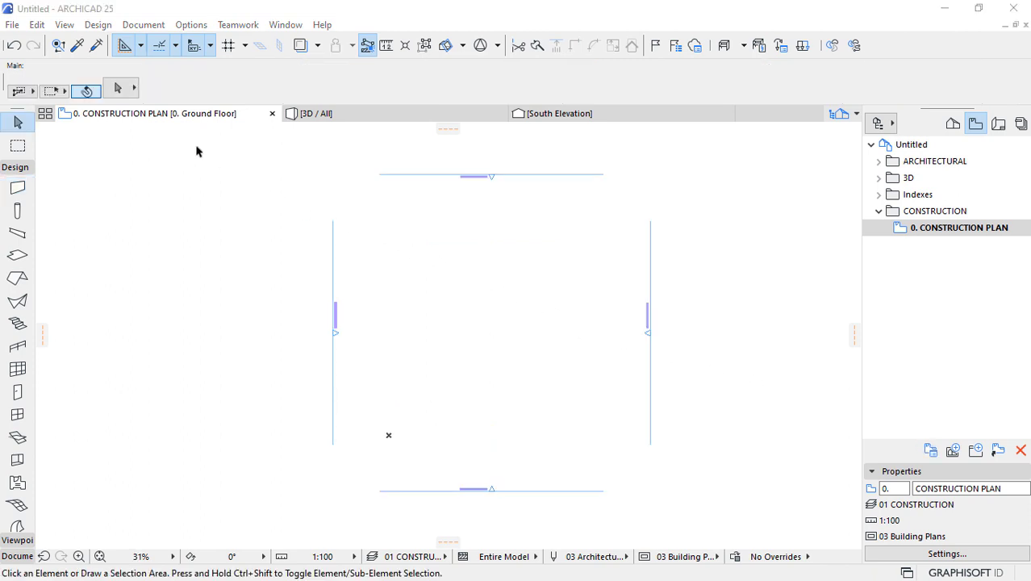
left_click(12, 24)
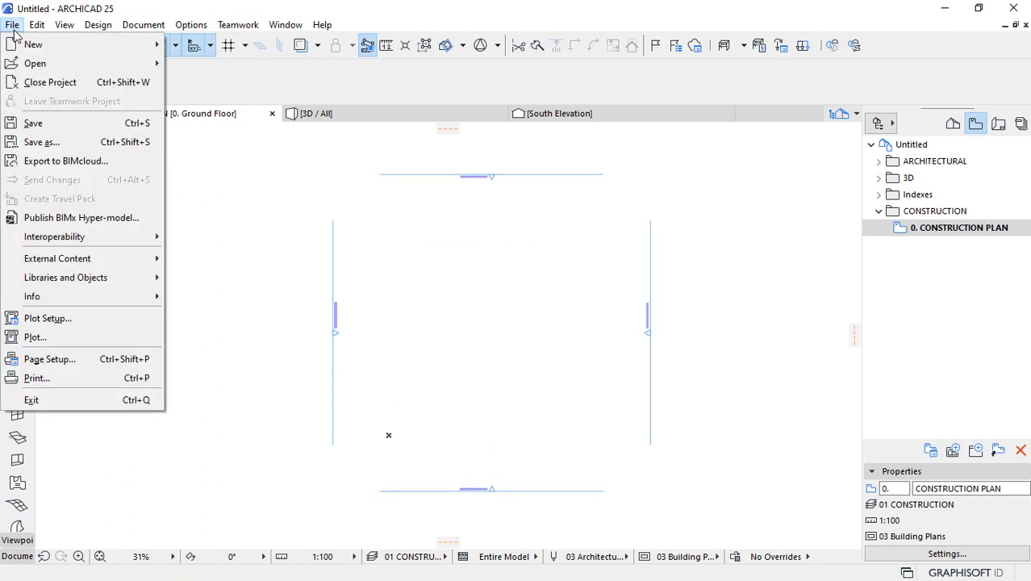
mouse_move(63, 297)
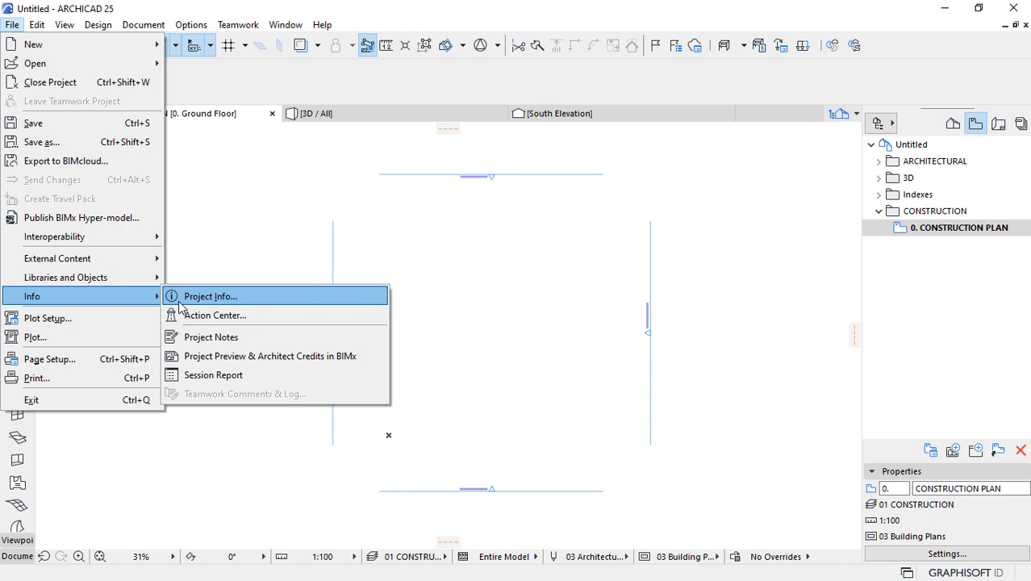
Enter project name COMMERCIAL KITCHEN, a description, ID and code CK-01, number 2022, and a status.
left_click(196, 300)
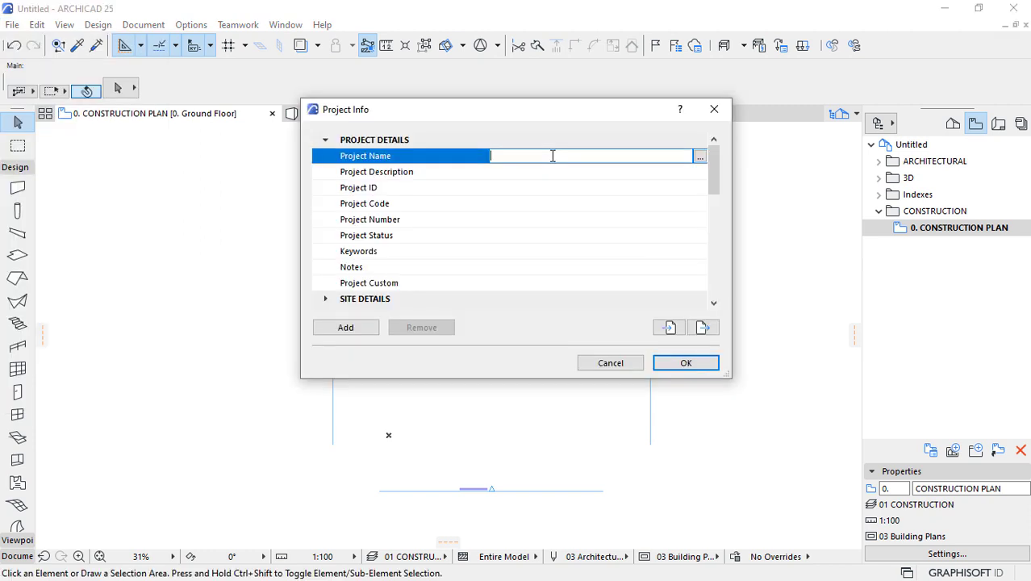
type("COMMERCIAL KITCHEN")
left_click(534, 171)
type("CREATE BETT")
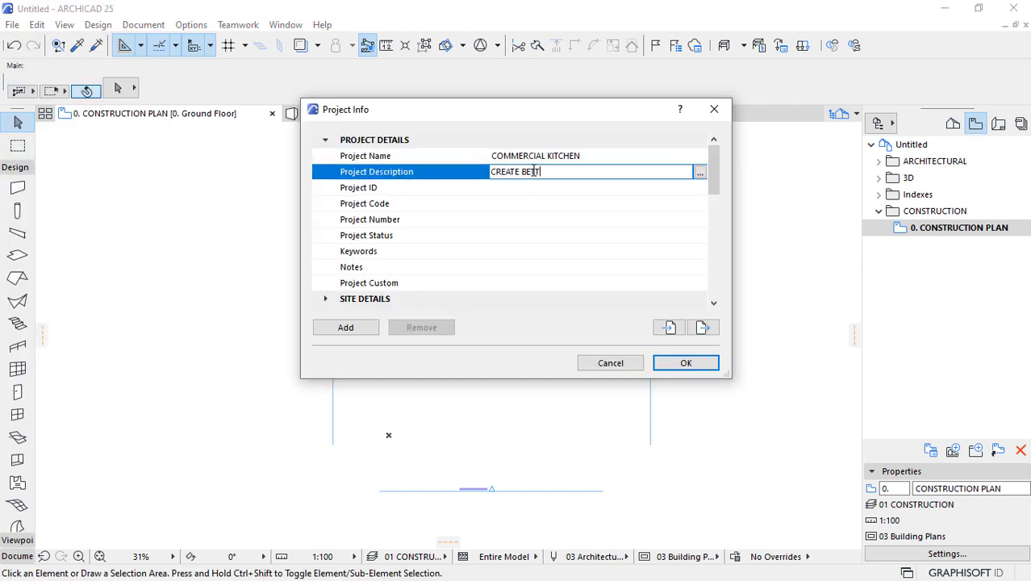
type("ER PROJECT DOCUMENTATION")
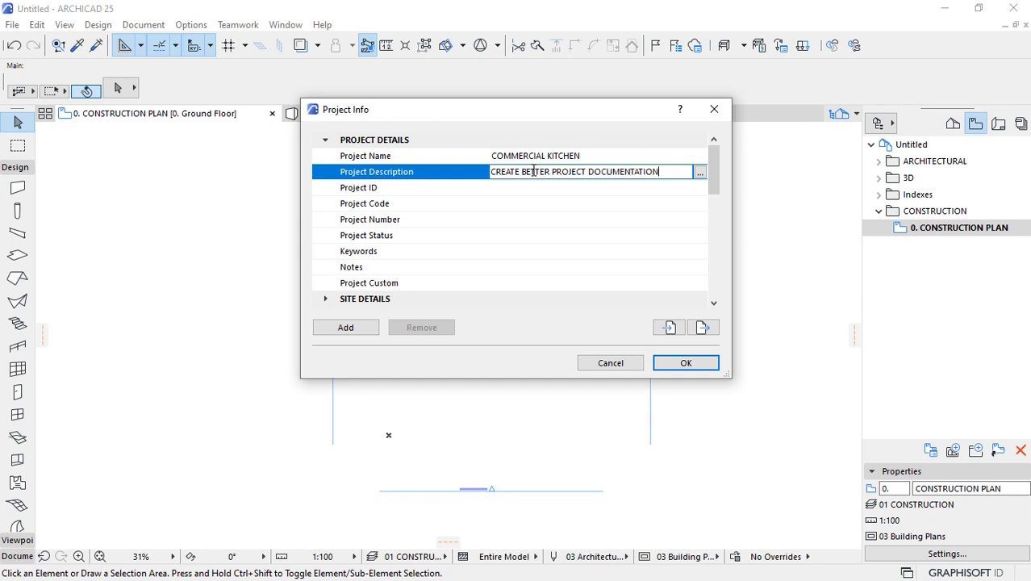
left_click(517, 187)
type("CK-01")
left_click(511, 205)
type("CK-01")
left_click(505, 220)
type("2022")
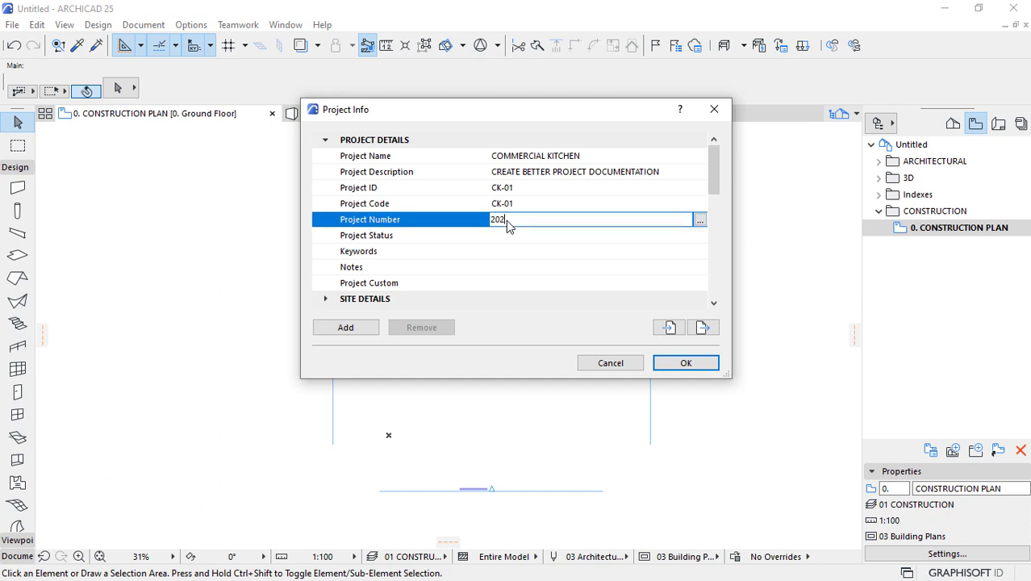
left_click(506, 236)
type("BUILDING INFORTION MODELING")
scroll(529, 277, "down", 3)
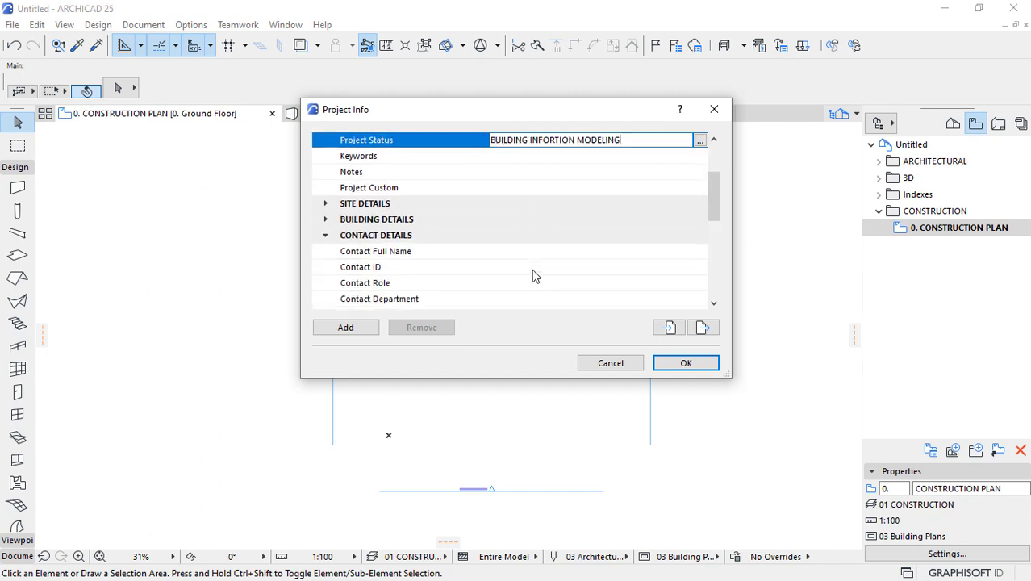
scroll(531, 269, "up", 3)
left_click(364, 299)
Fill in the contact's full name with title, given and family names.
left_click(325, 299)
left_click(398, 179)
left_click(326, 155)
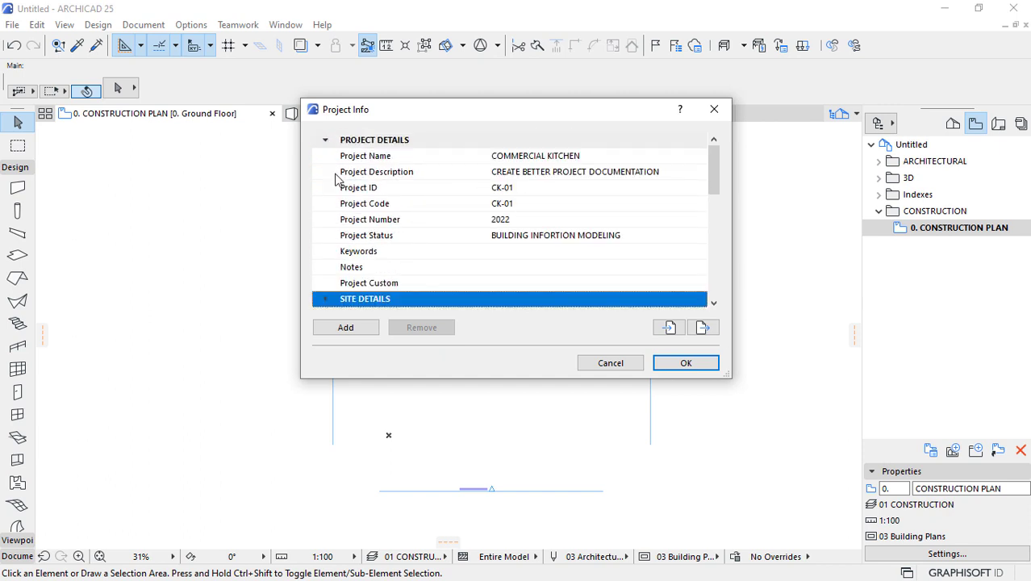
scroll(352, 234, "down", 3)
left_click(704, 208)
left_click(700, 205)
type("MR")
left_click(515, 187)
left_click(516, 233)
key("Return")
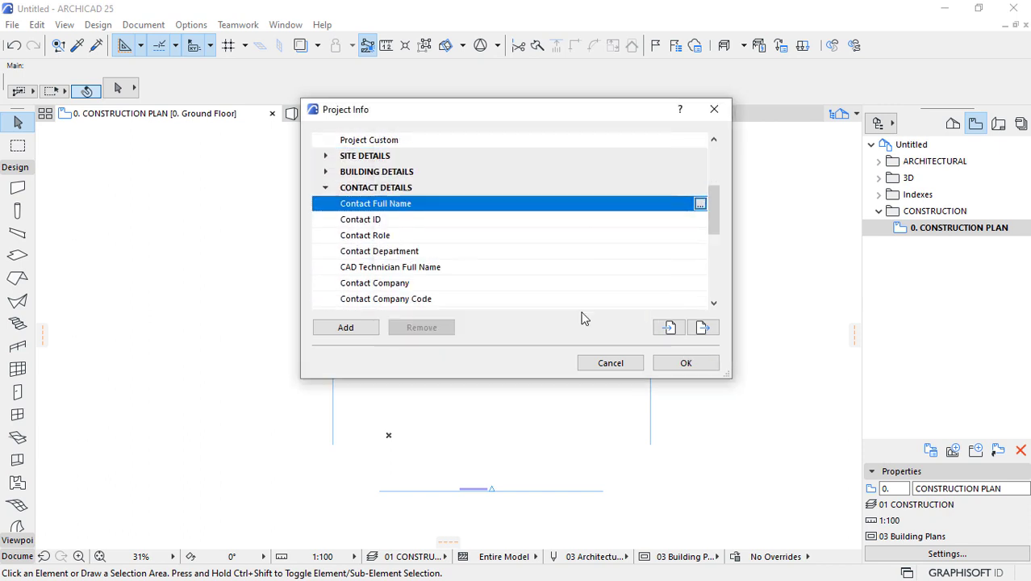
Set the Contact Role to BIM MANAGER.
left_click(521, 226)
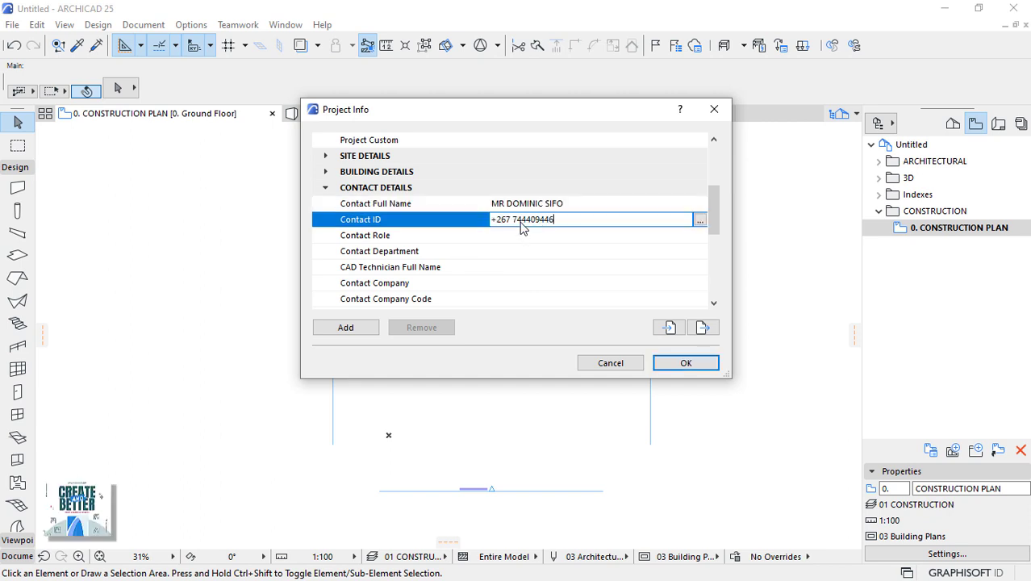
left_click(518, 236)
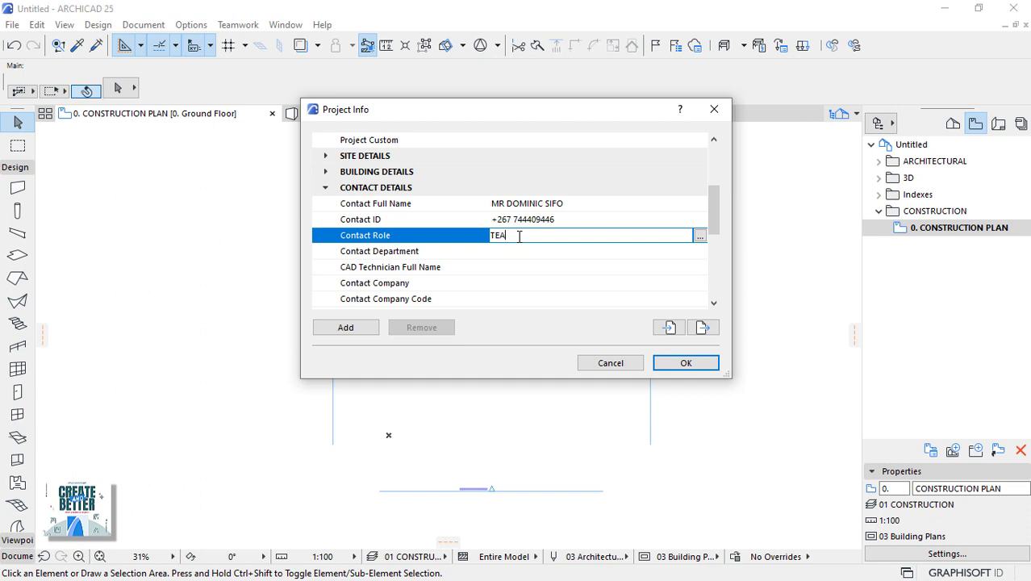
type("BIM MANAGER")
left_click(519, 252)
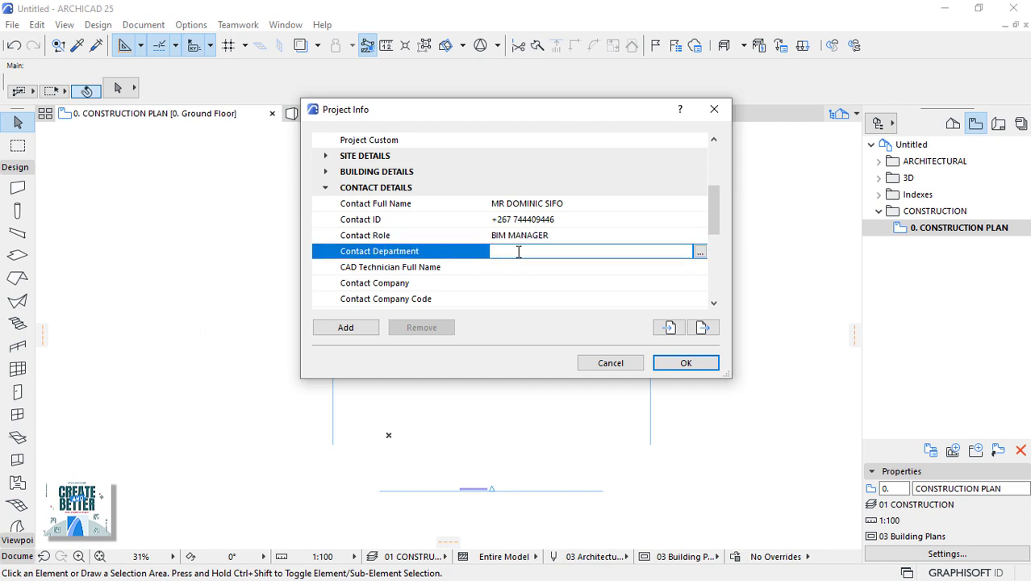
left_click(688, 267)
Enter the CAD technician's full name and set the contact company to MESOLIGHT.
left_click(701, 267)
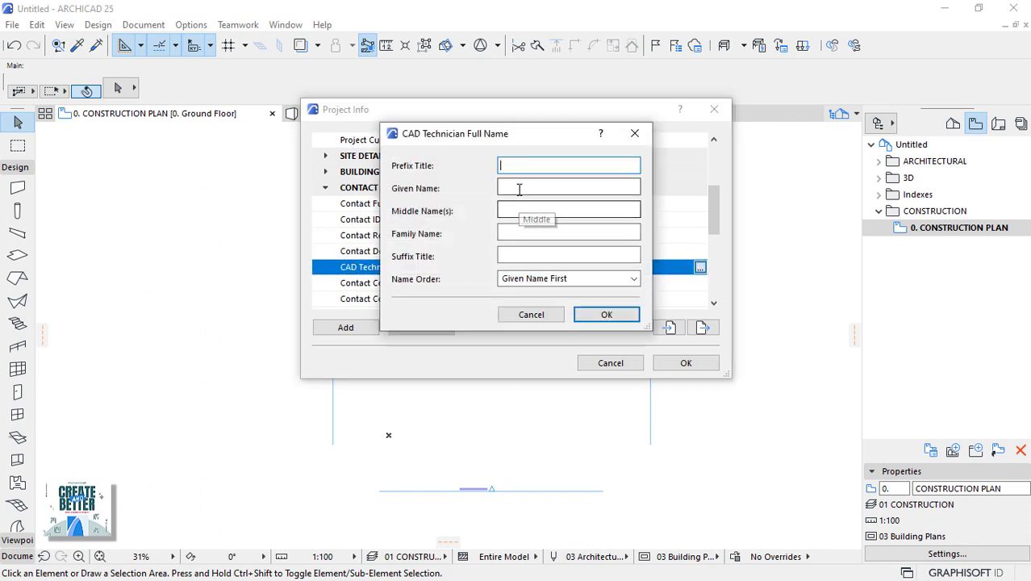
left_click(520, 187)
left_click(529, 234)
left_click(606, 314)
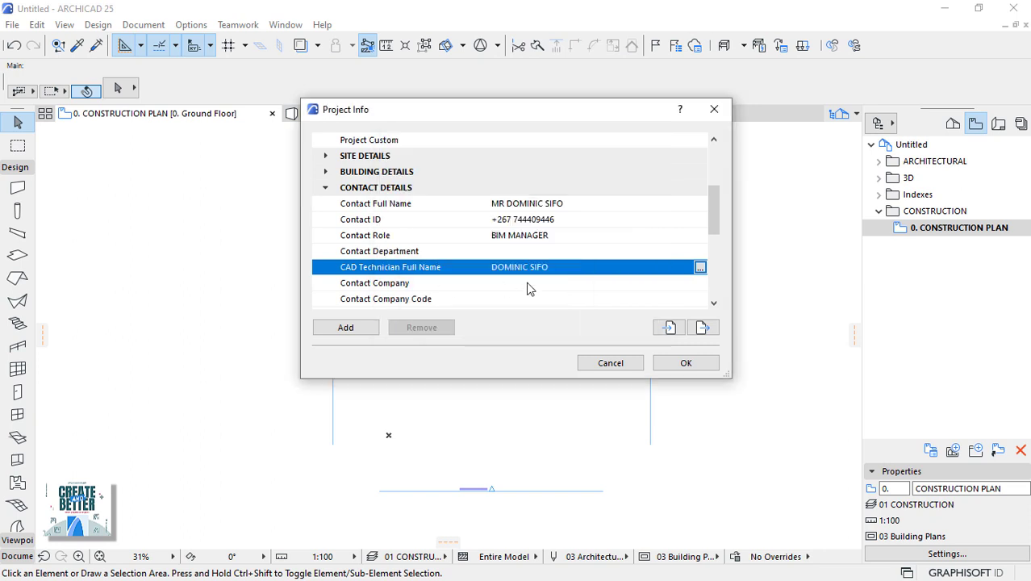
left_click(555, 283)
type("MESOLIGHT")
scroll(565, 260, "down", 1)
left_click(538, 258)
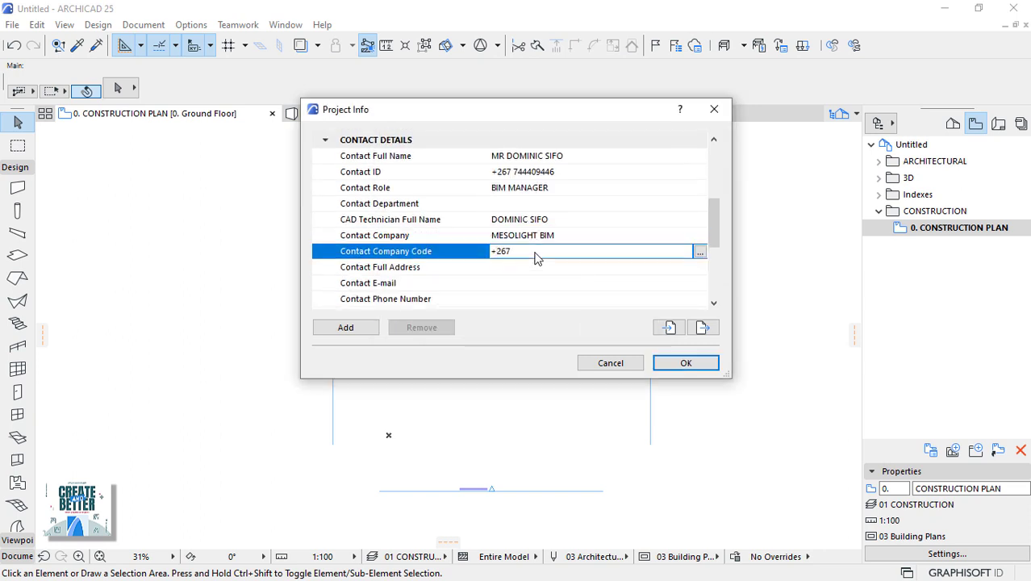
Fill in the contact's full address: postal box, city, province, postcode and country.
left_click(662, 267)
left_click(700, 267)
left_click(456, 217)
left_click(467, 239)
type("GABORONE")
left_click(452, 264)
type("SOUTH EAST")
left_click(461, 287)
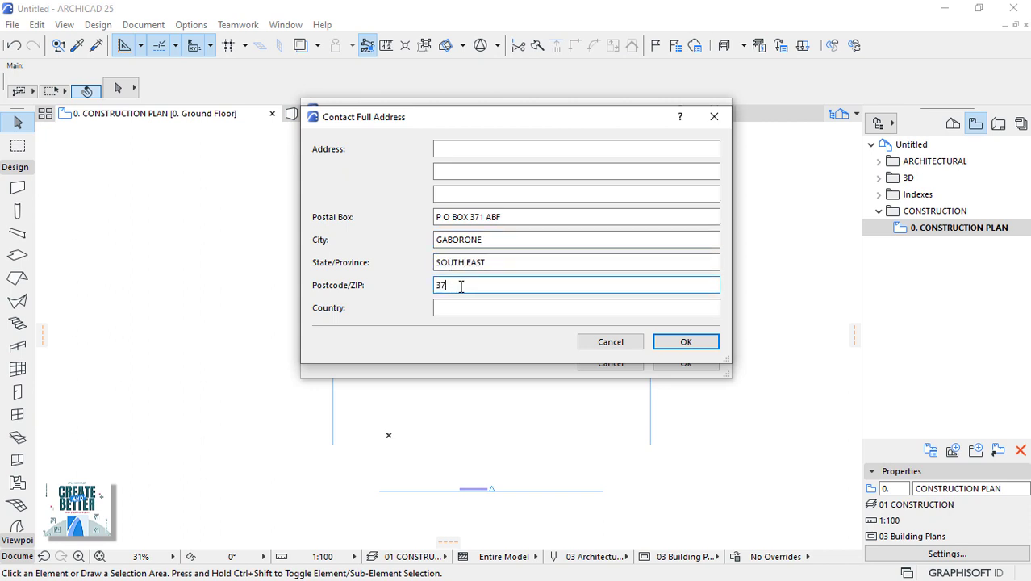
type("371 ABF")
left_click(460, 307)
type("BOTSWANA")
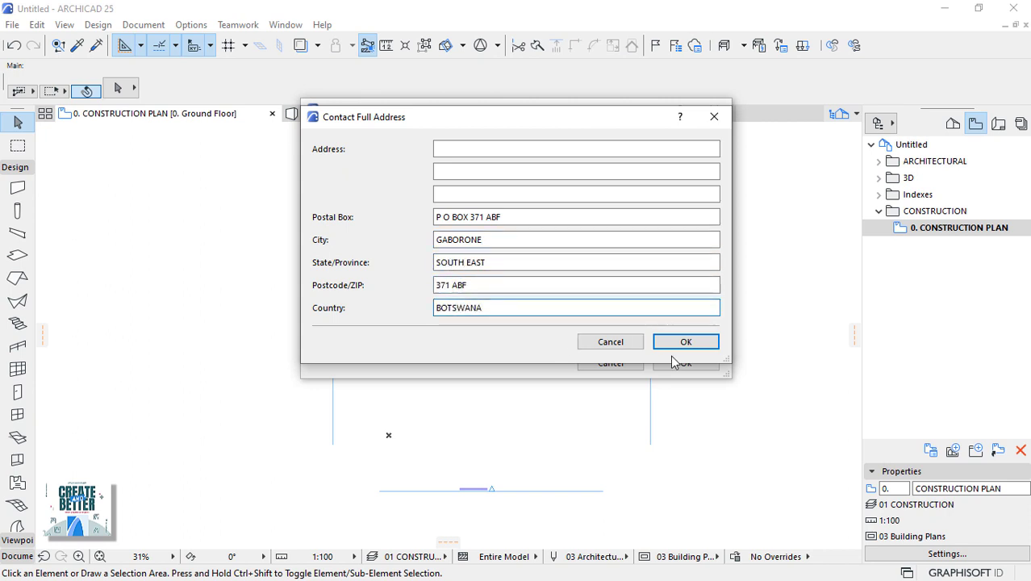
left_click(685, 342)
Enter the contact's e-mail address and phone number.
scroll(710, 234, "down", 2)
left_click(617, 251)
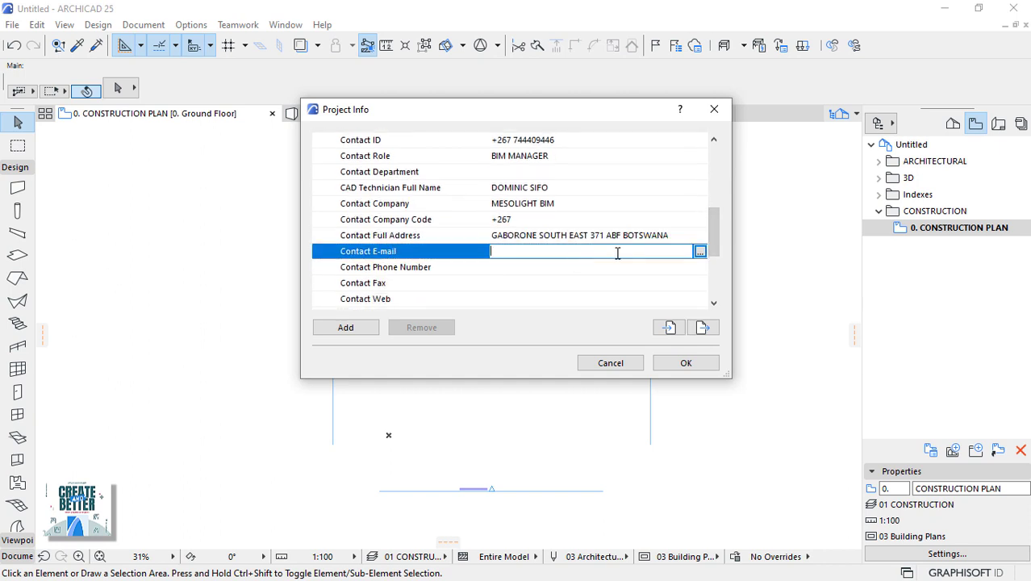
left_click(567, 267)
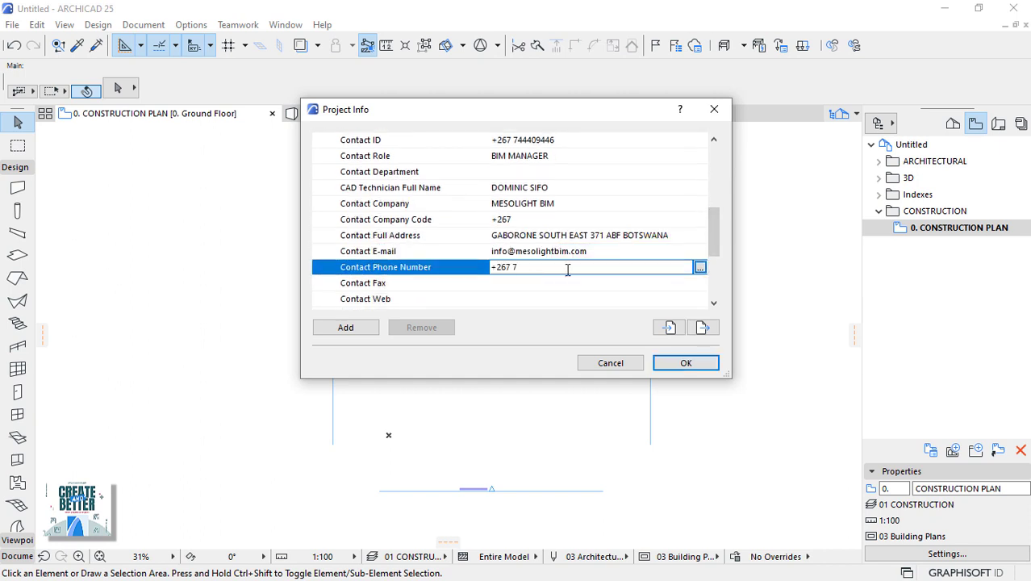
scroll(525, 276, "down", 3)
left_click(525, 253)
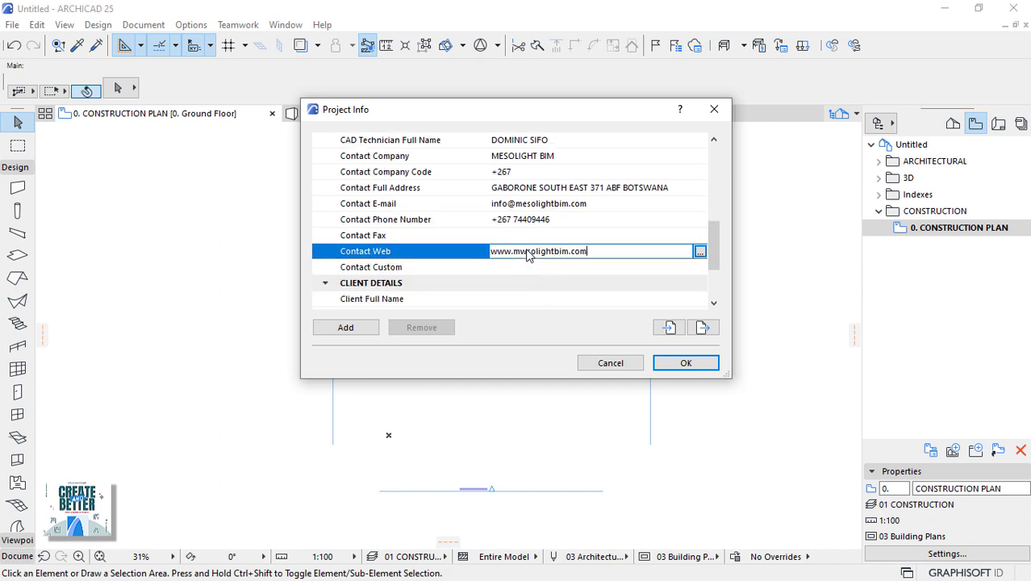
scroll(519, 268, "down", 3)
Set the client's name to ARCHICAD USER and the client company to WORLDWIDE.
left_click(698, 252)
left_click(699, 252)
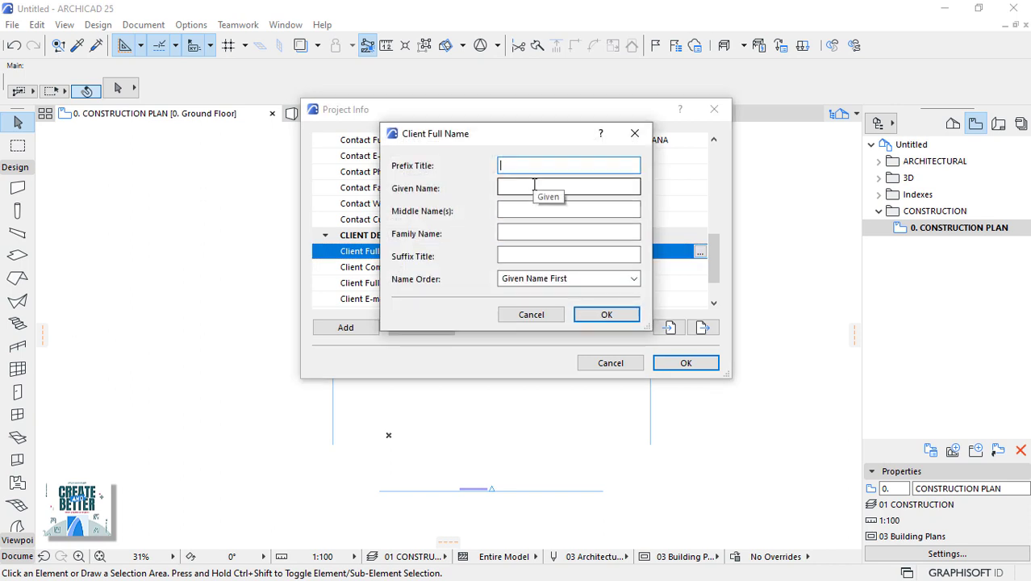
left_click(529, 187)
type("ar")
type("ARCHICAD")
left_click(517, 233)
type("USER")
left_click(585, 315)
scroll(589, 274, "down", 3)
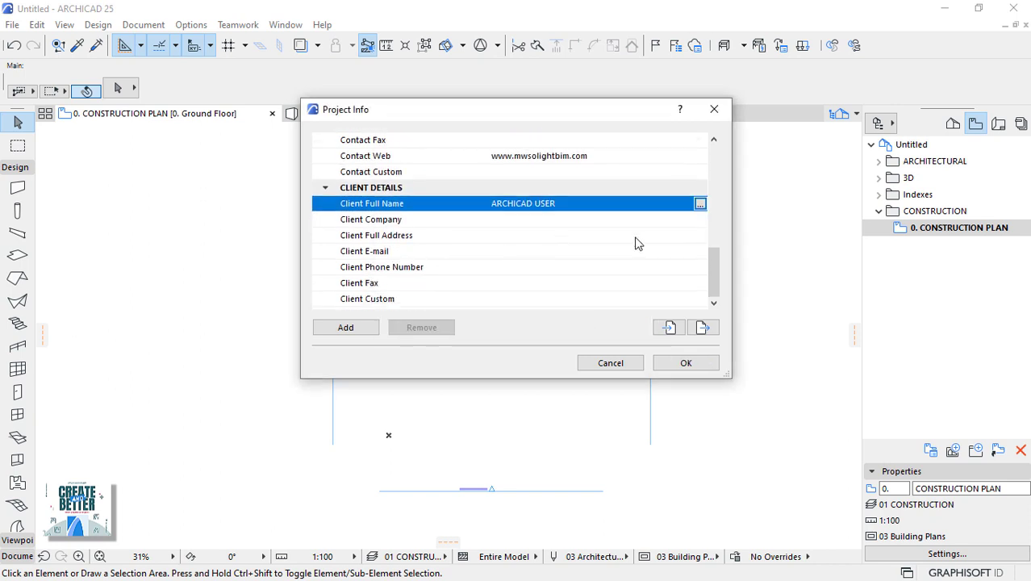
left_click(594, 219)
type("WOR")
type("LDWIDE")
left_click(502, 219)
type("R")
left_click(570, 251)
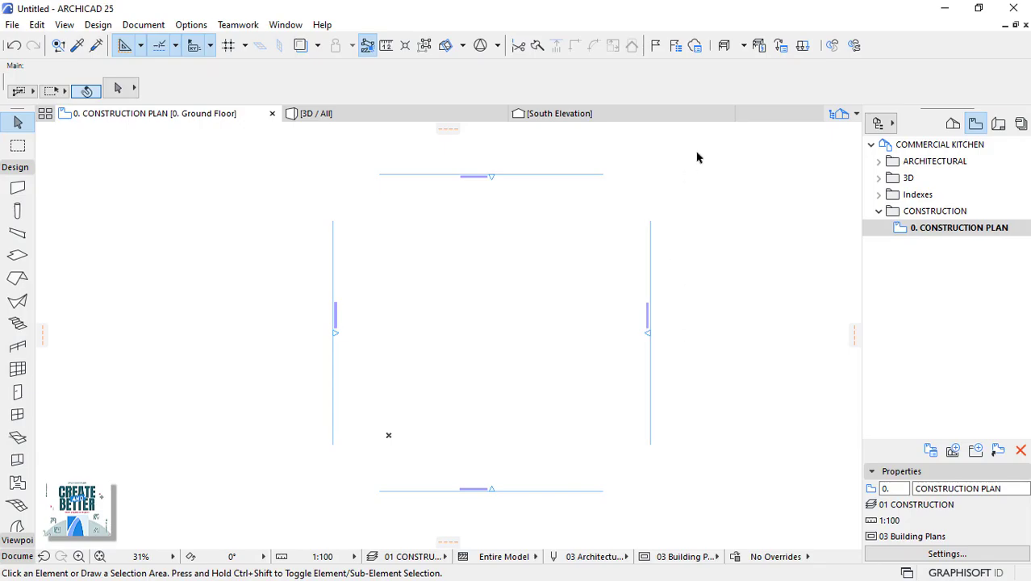
Select the four elevation markers and put them on the Anotation.B SUPERSTRUCTURE layer.
left_click_drag(698, 151, 285, 512)
left_click(285, 512)
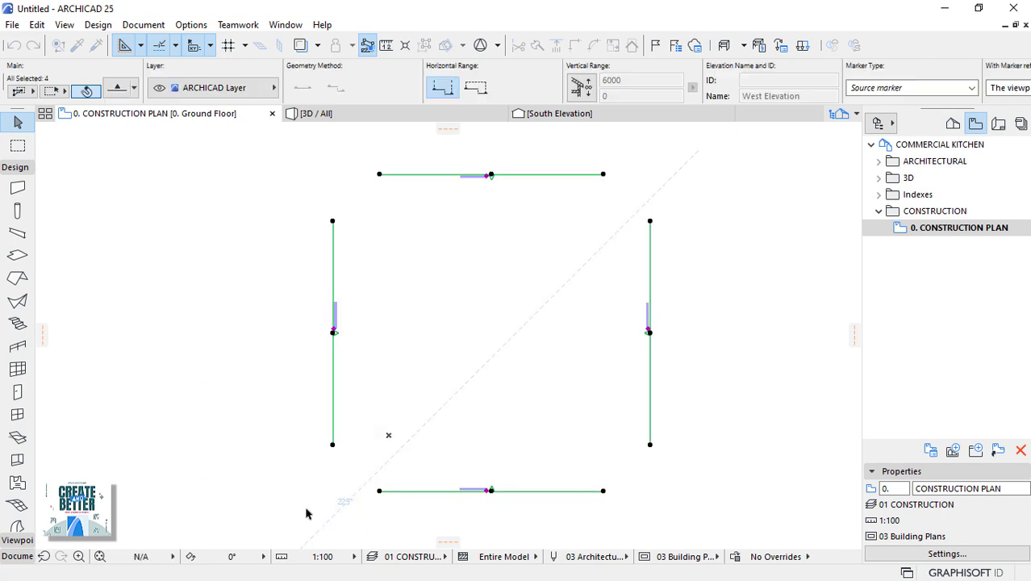
key("ctrl+t")
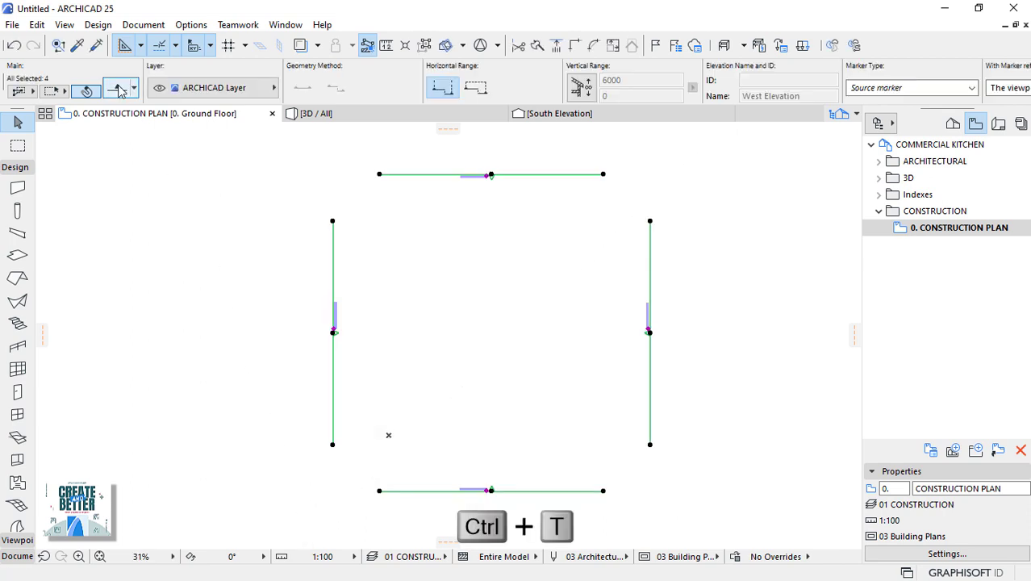
left_click(119, 89)
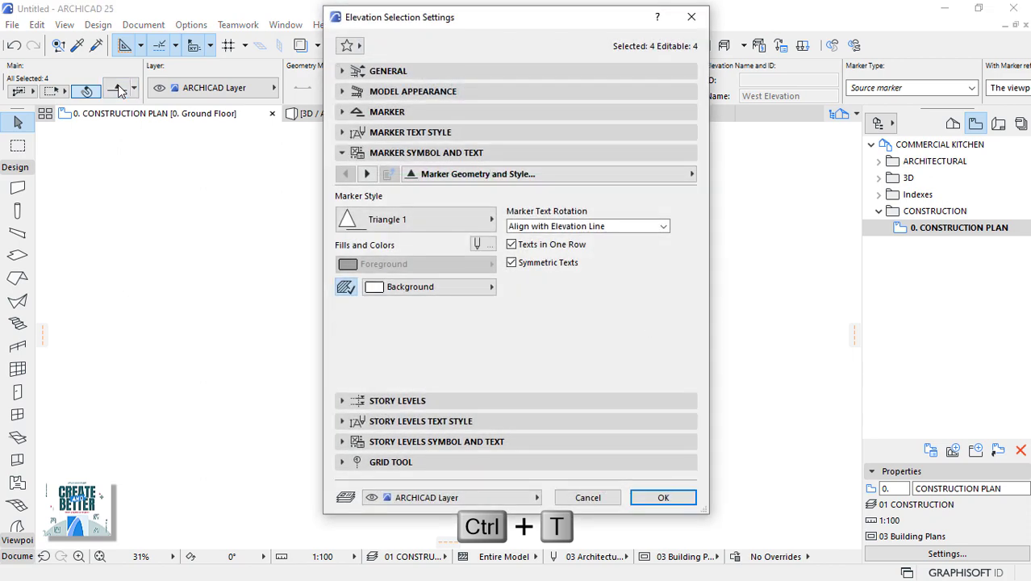
left_click(519, 501)
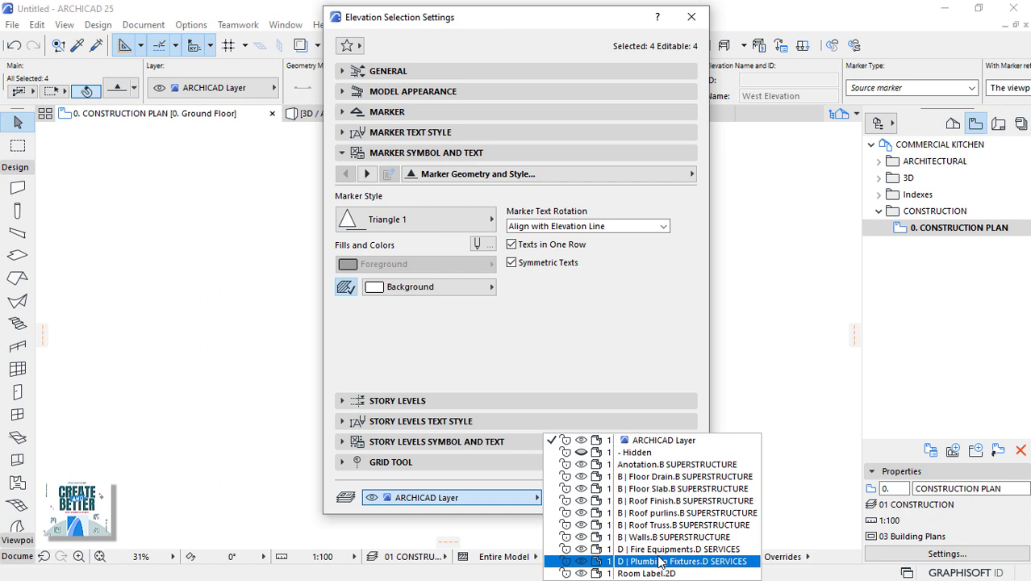
left_click(659, 464)
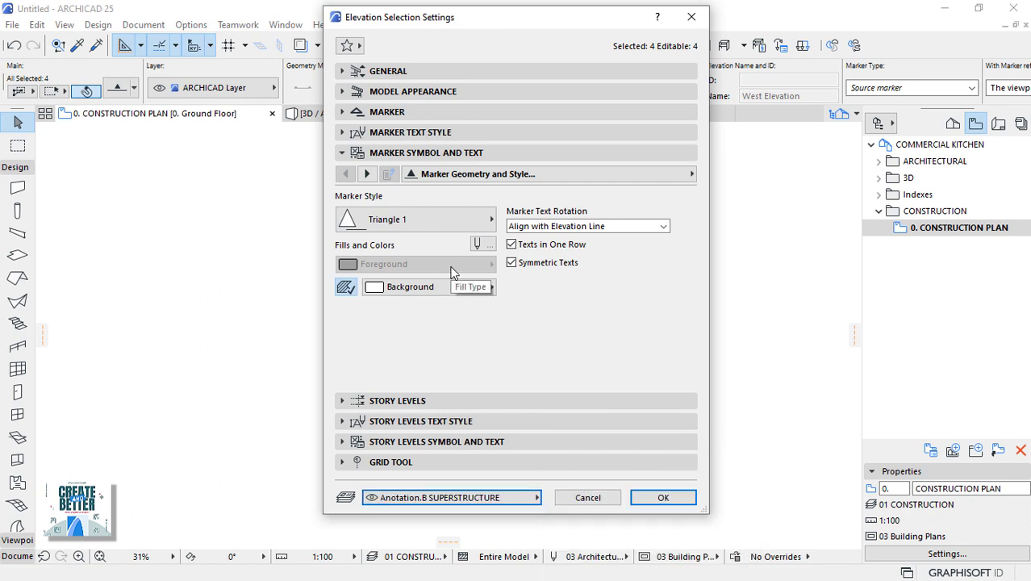
Set the marker size to 20 and the marker and text pens to black pen 1.
left_click(342, 113)
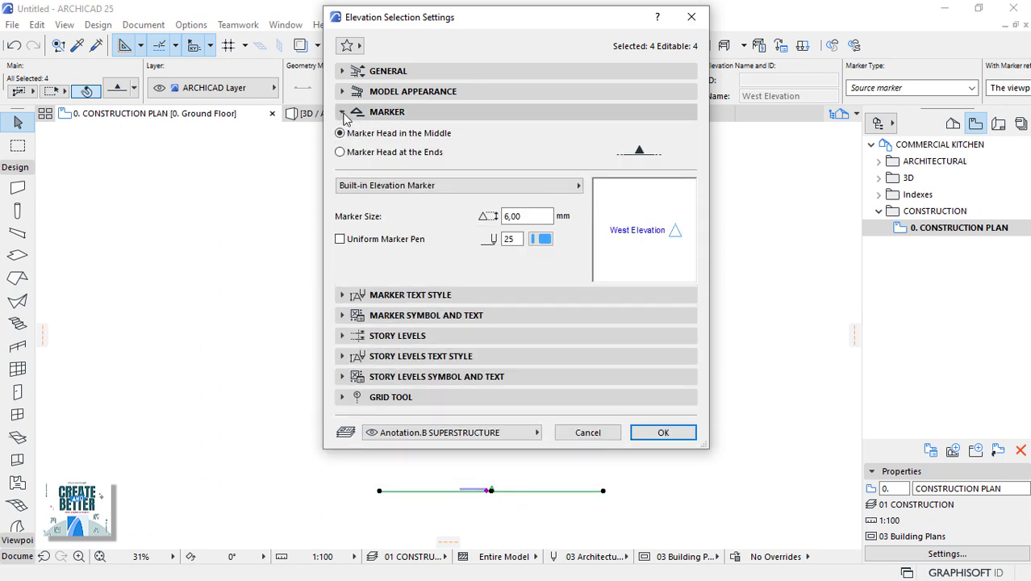
double_click(511, 210)
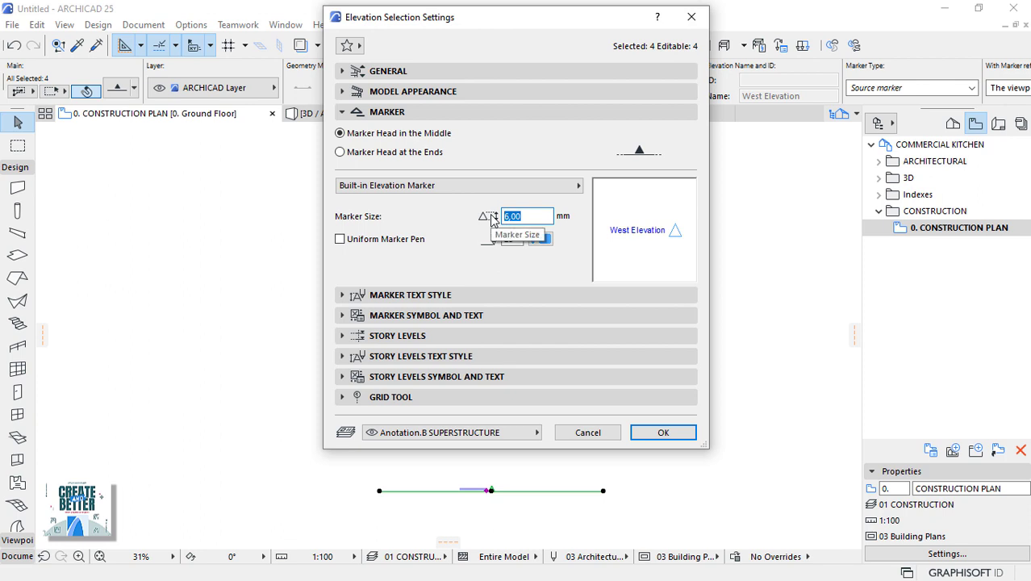
type("1")
type("0")
left_click(541, 240)
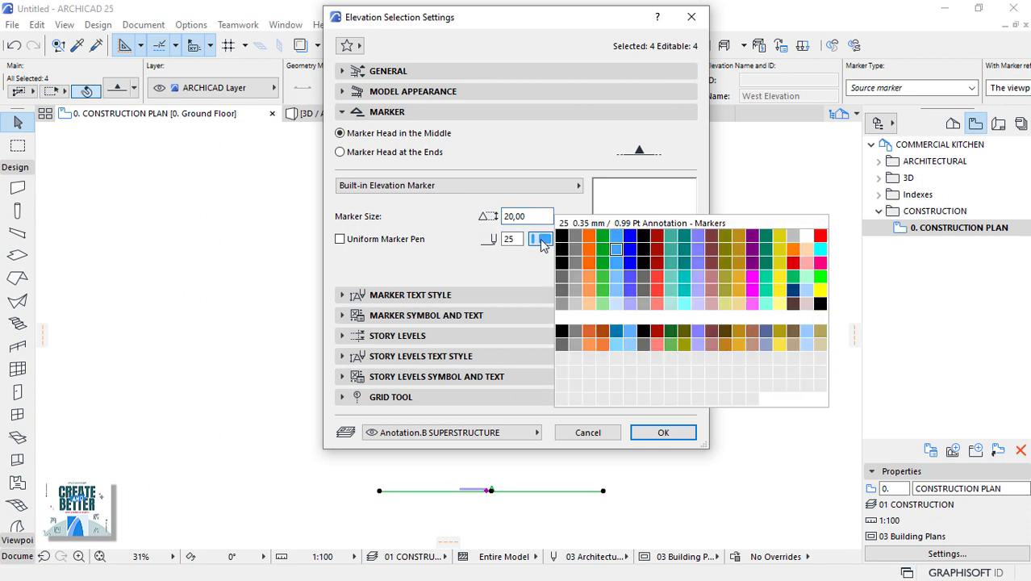
left_click(565, 240)
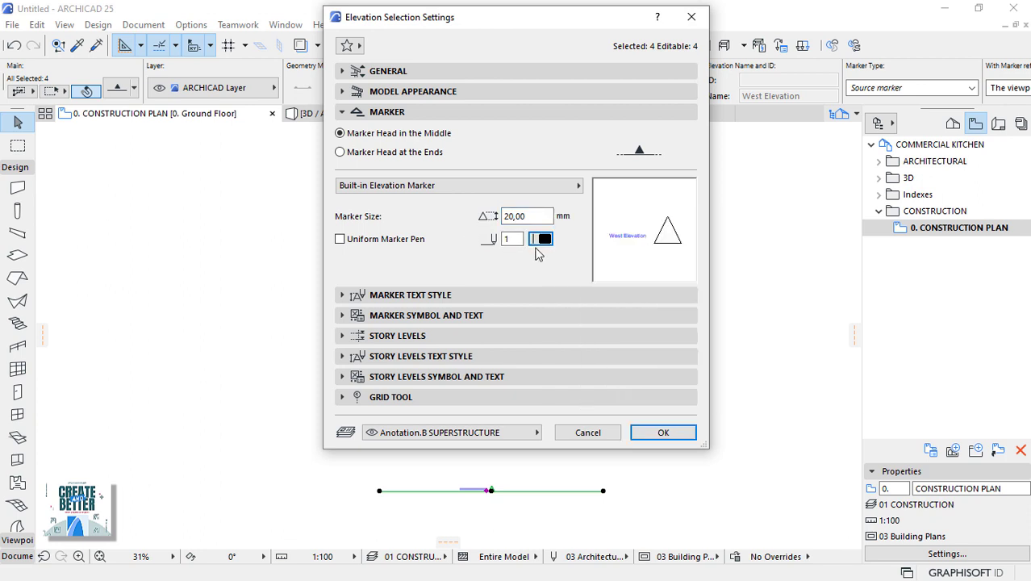
left_click(342, 295)
left_click(428, 346)
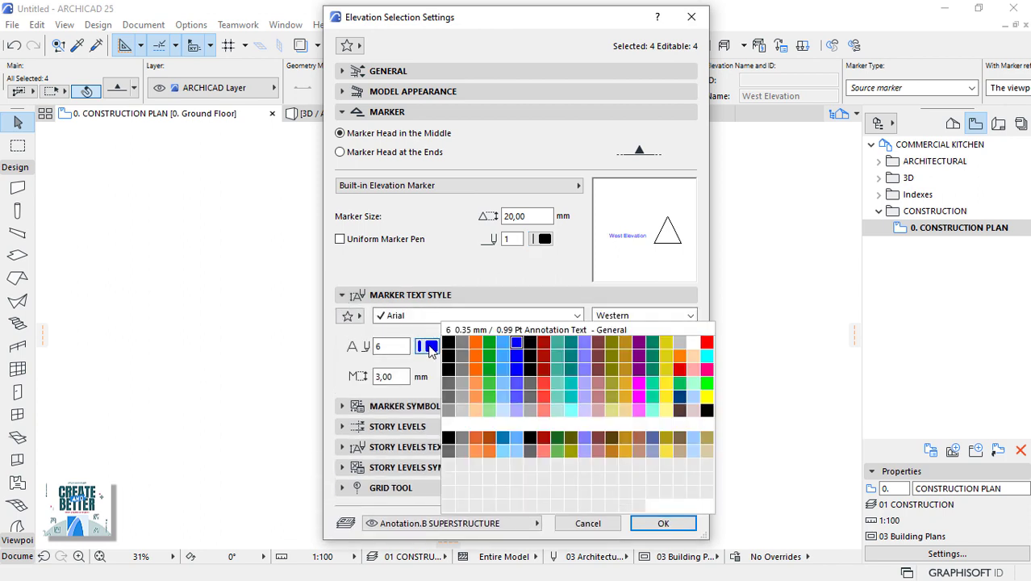
left_click(448, 345)
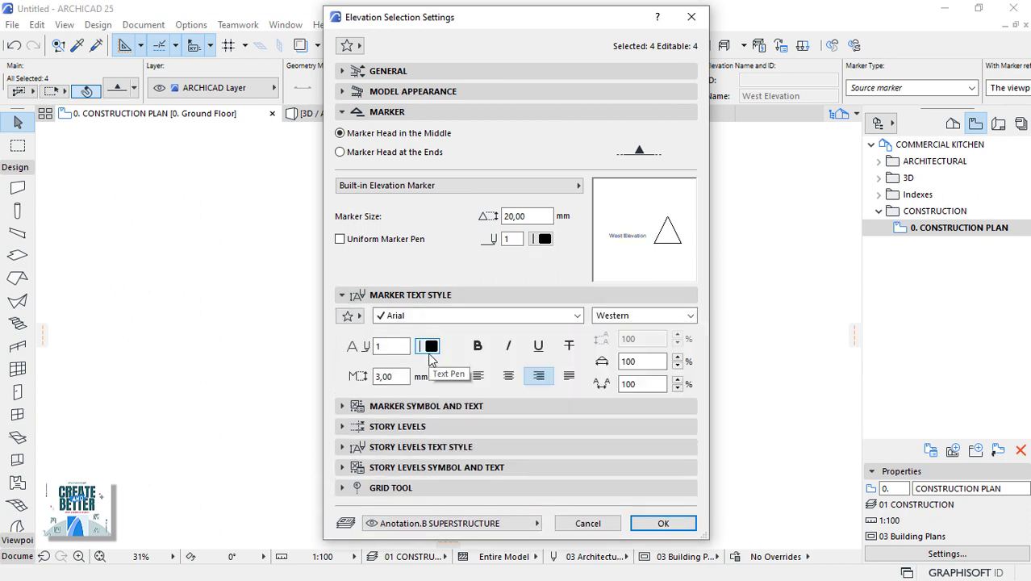
Change the marker style to Circle 3 with an Air Space background fill and apply.
left_click(352, 406)
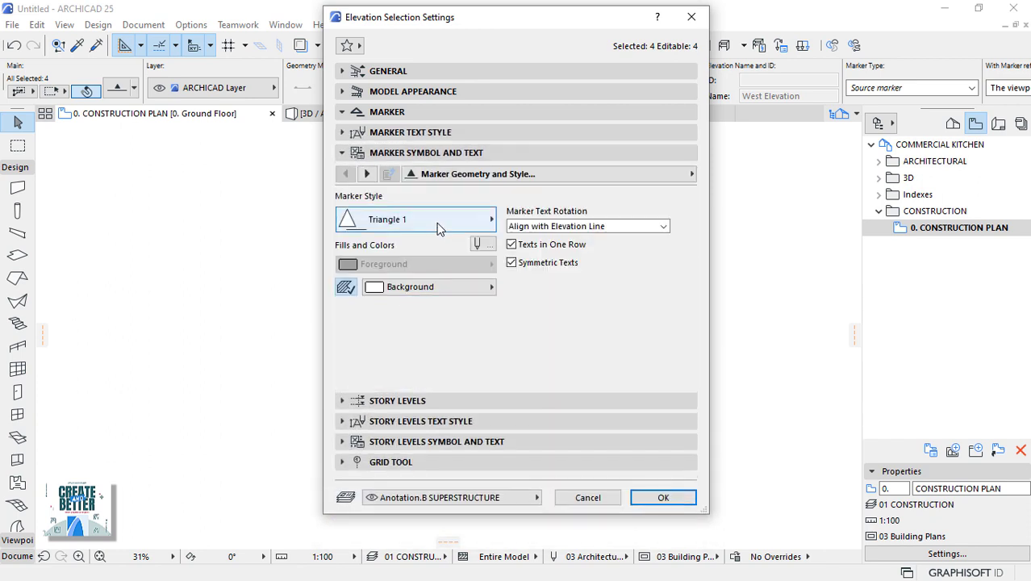
left_click(438, 225)
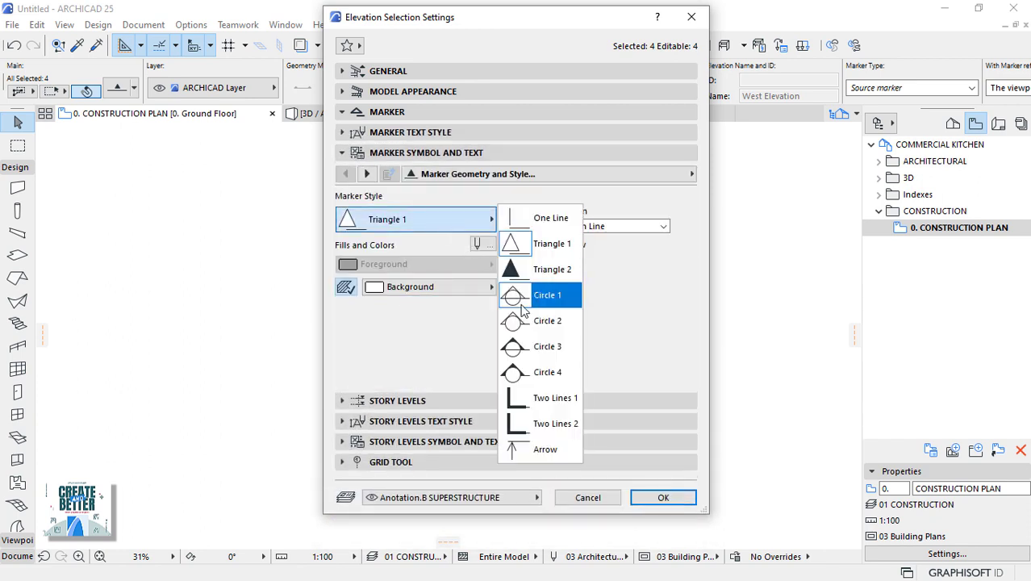
left_click(538, 352)
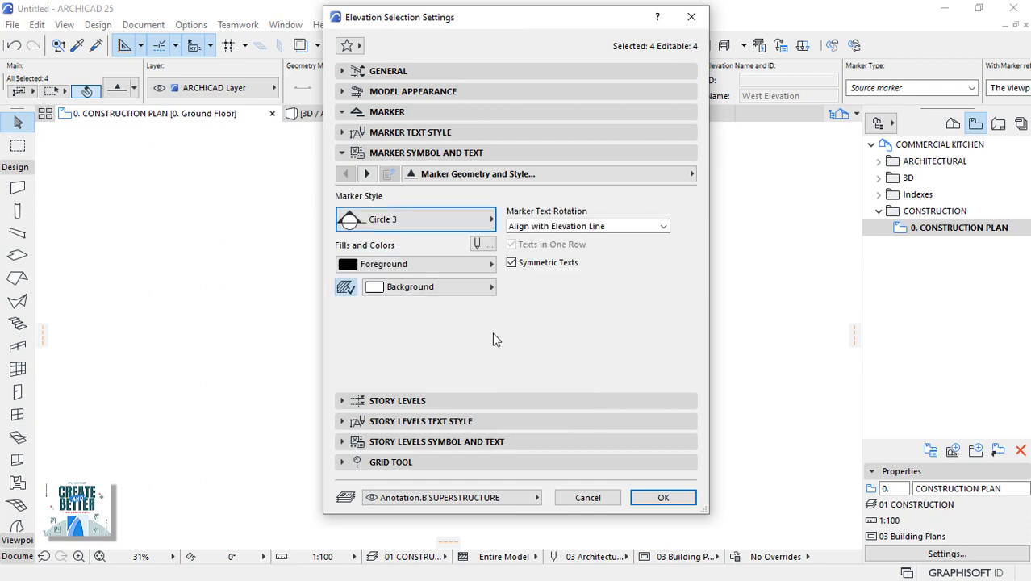
left_click(434, 289)
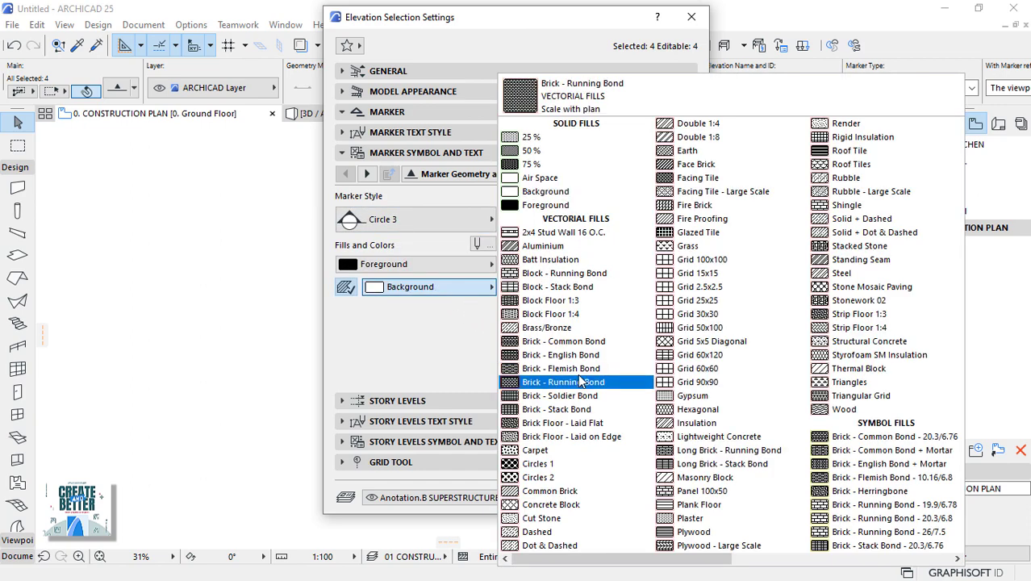
left_click(553, 179)
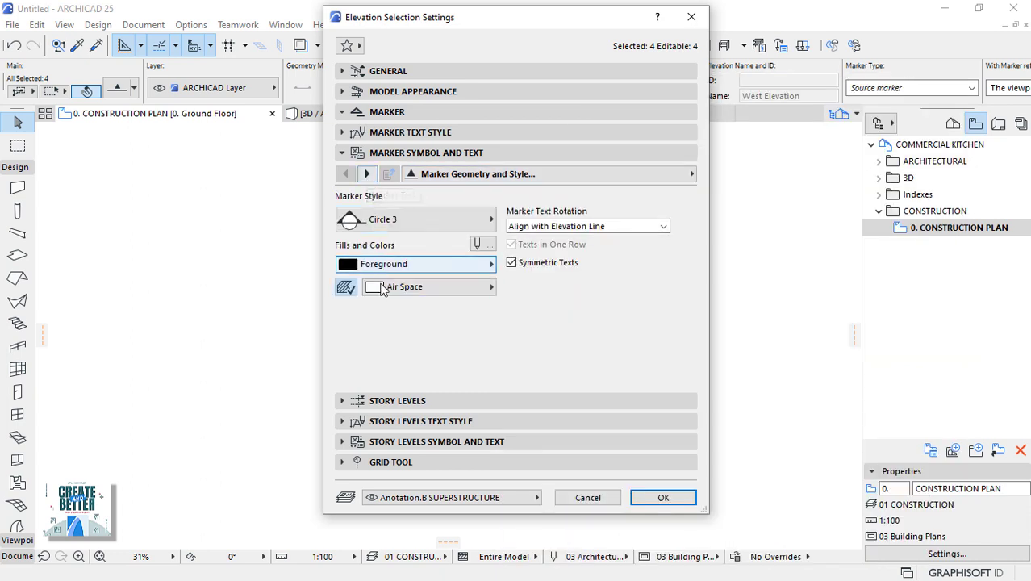
left_click(367, 174)
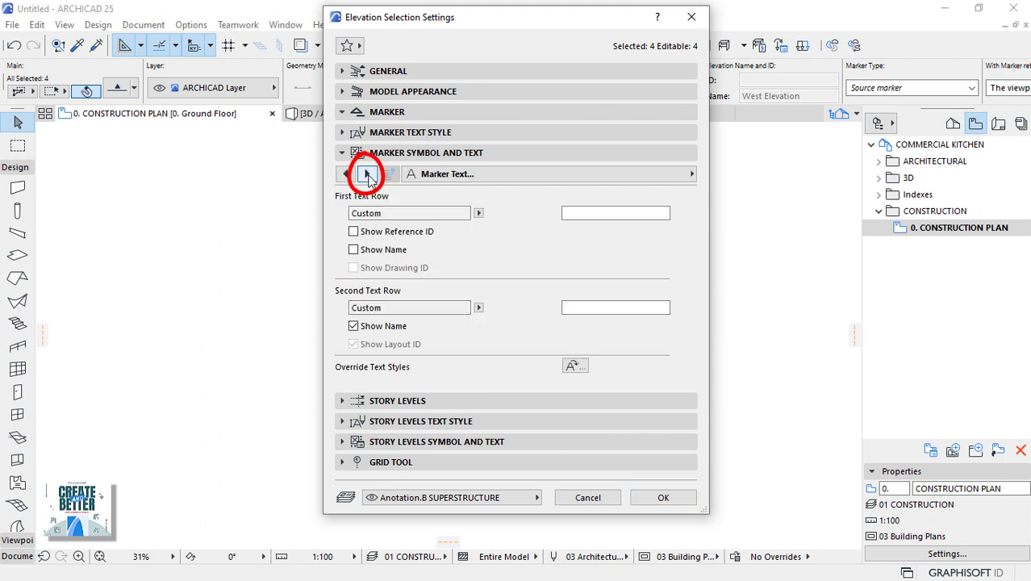
left_click(367, 175)
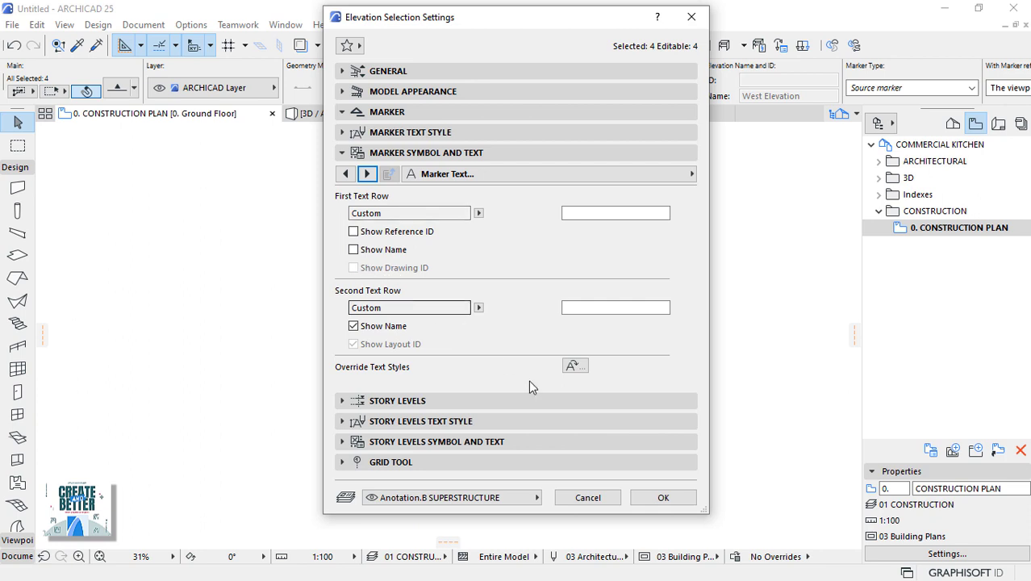
left_click(662, 499)
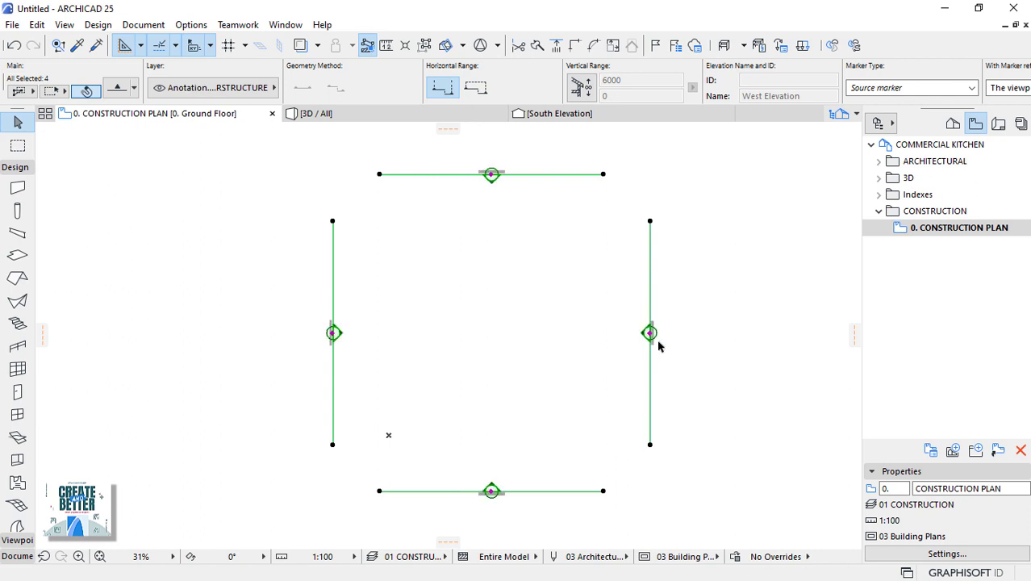
Set the elevation marker reference to 'The first placed drawing of the viewpoint'.
scroll(646, 323, "up", 3)
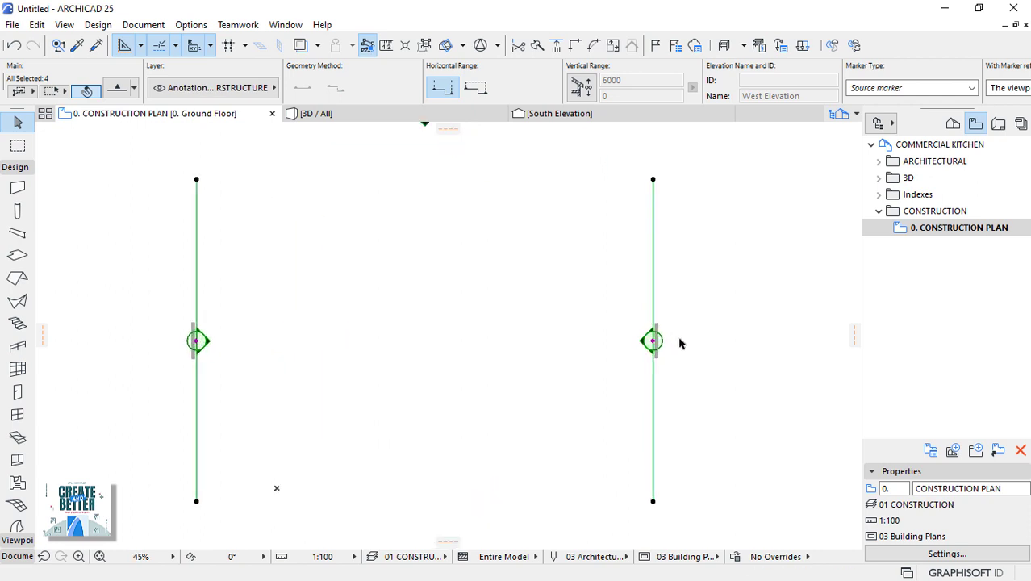
scroll(679, 342, "up", 6)
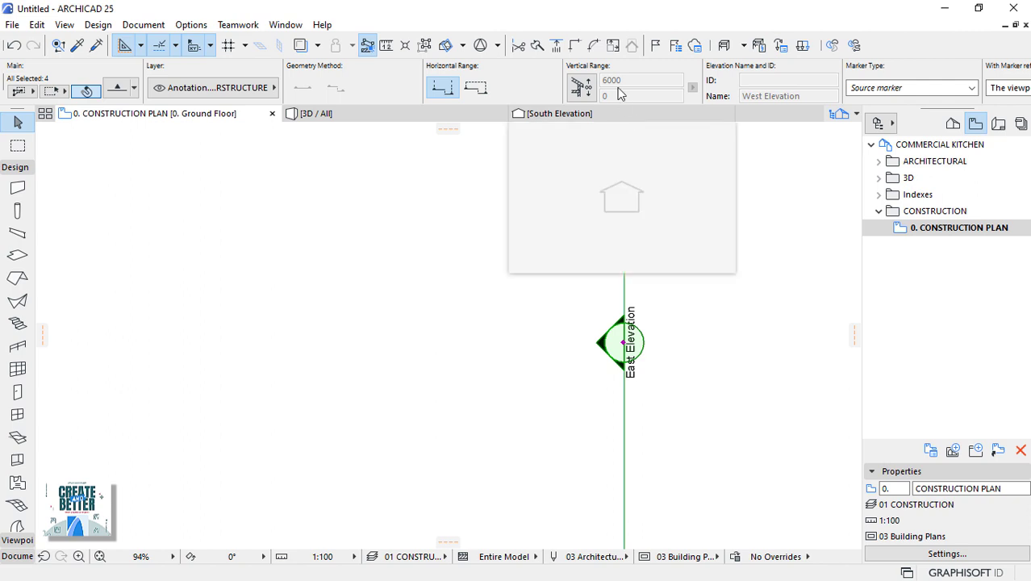
scroll(614, 85, "down", 3)
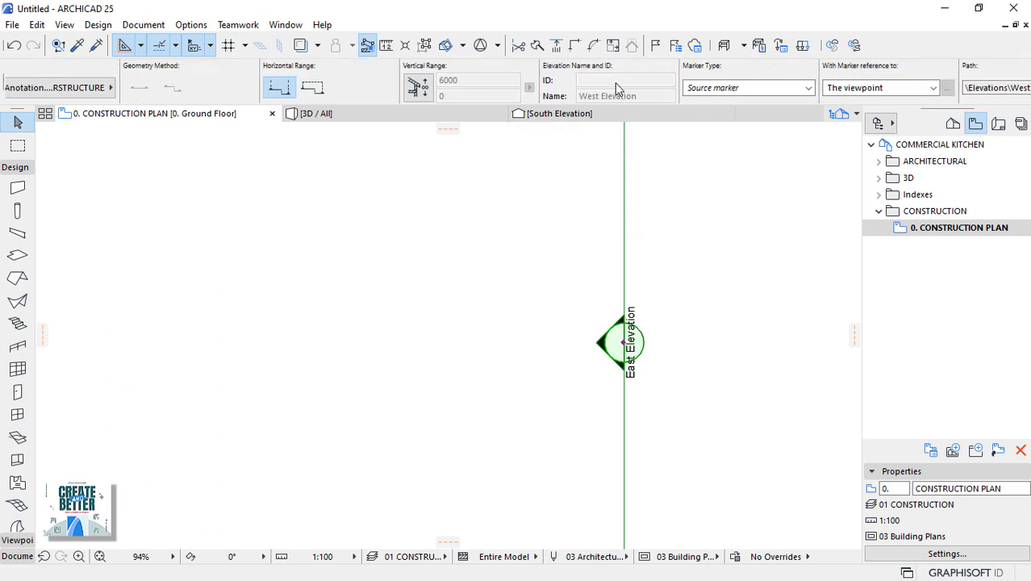
scroll(614, 84, "down", 3)
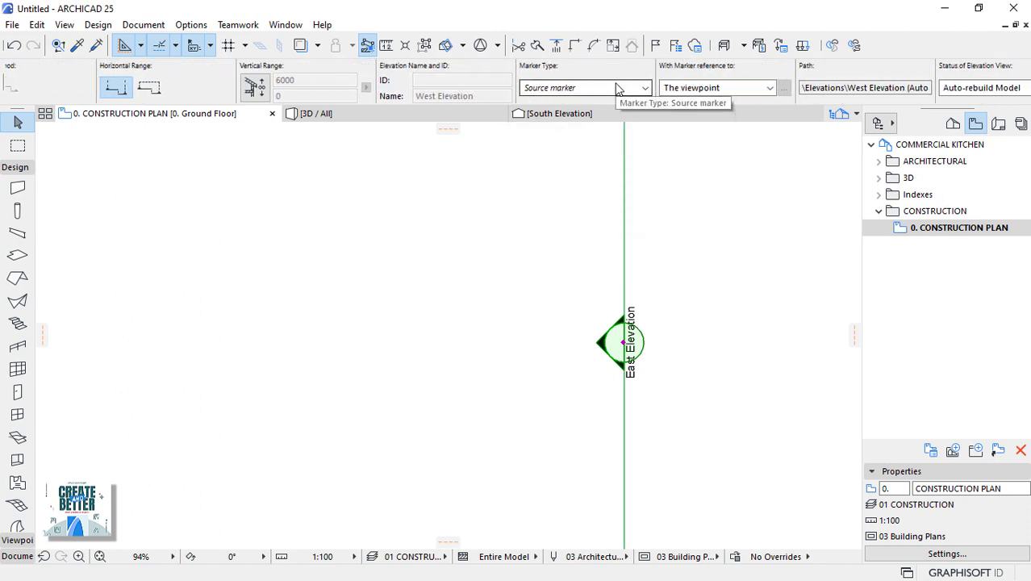
left_click(738, 90)
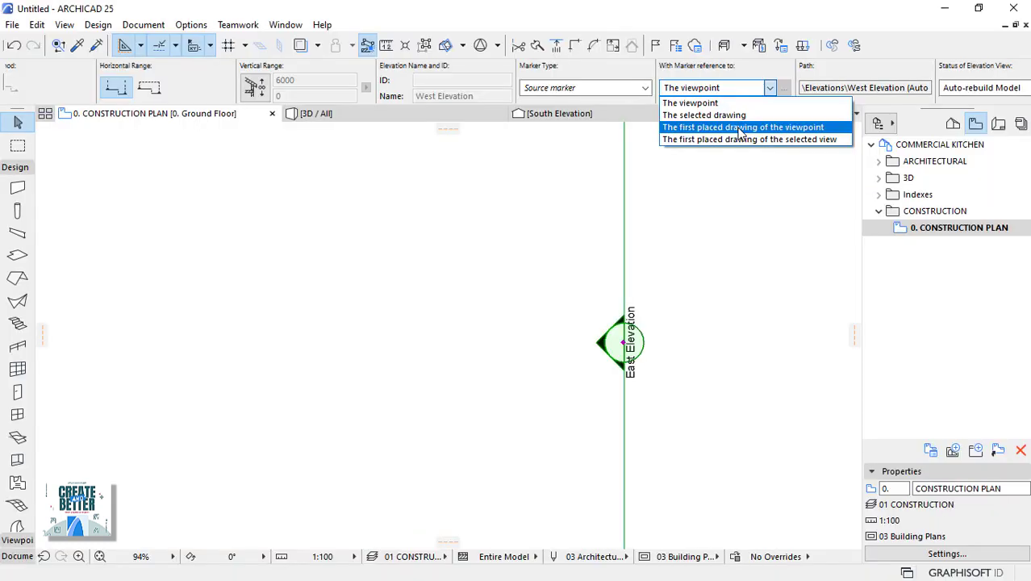
left_click(643, 204)
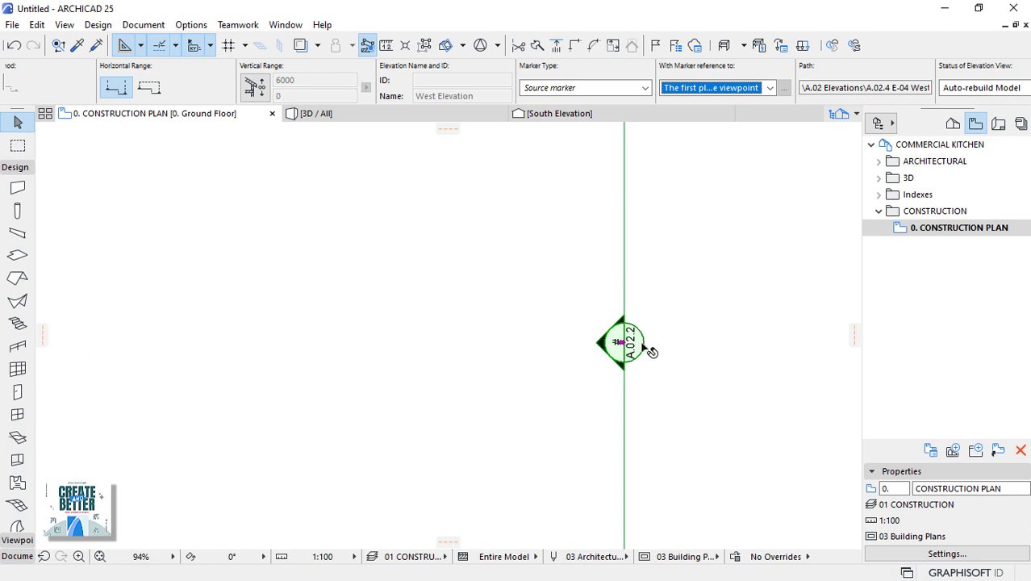
Deselect the marker to check it shows A.02.2, then reselect it.
scroll(650, 350, "up", 4)
scroll(635, 353, "up", 2)
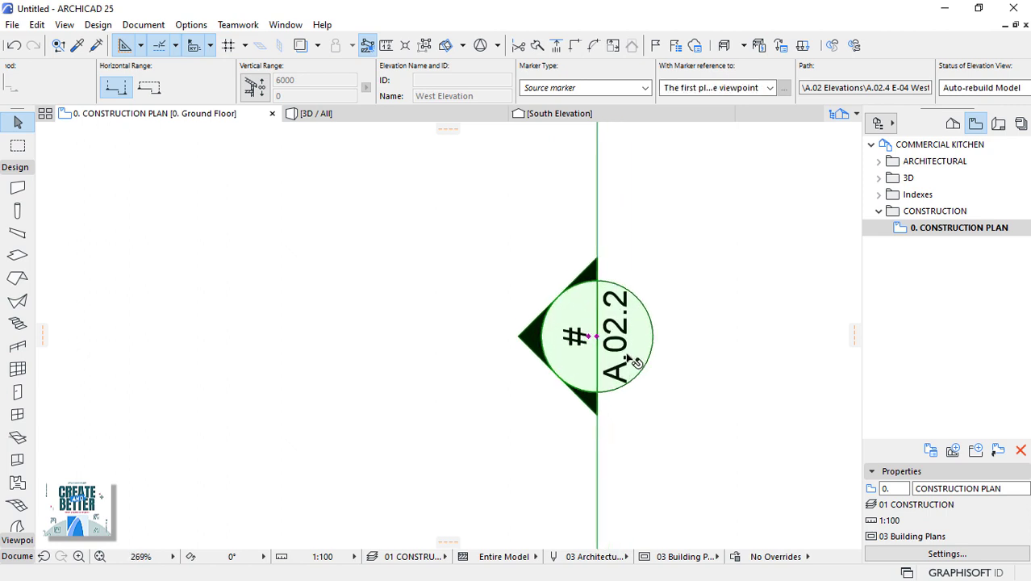
left_click(700, 308)
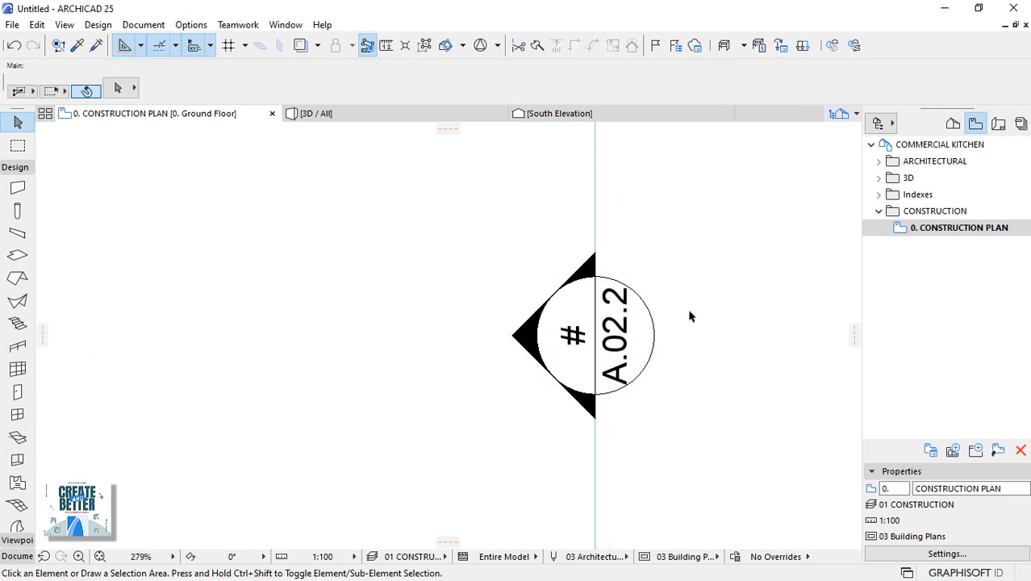
left_click(638, 307)
scroll(613, 335, "down", 3)
scroll(613, 335, "up", 4)
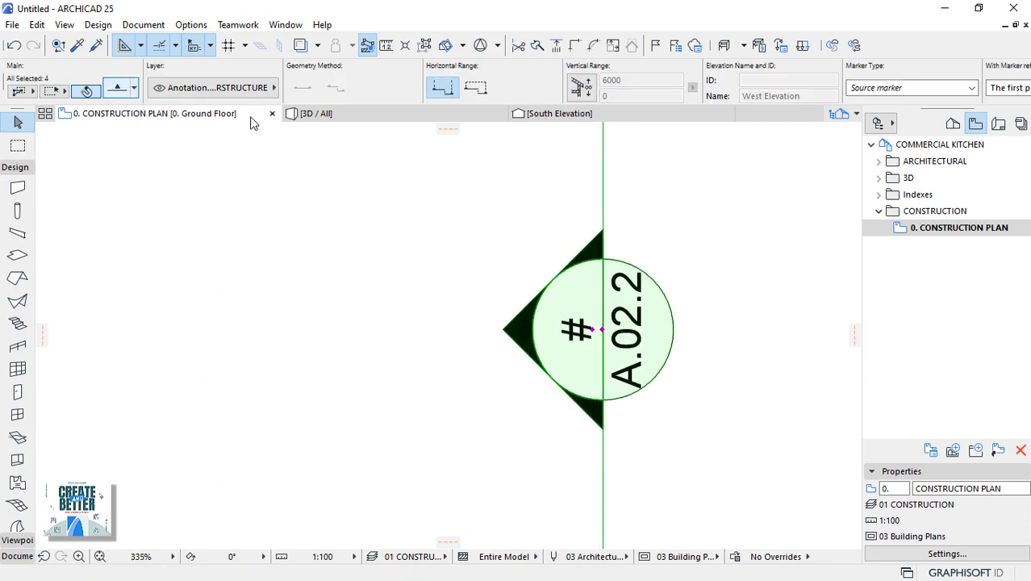
Set Marker Text Rotation to Always Horizontal so every marker reads # over A.02.2 upright.
key("ctrl+t")
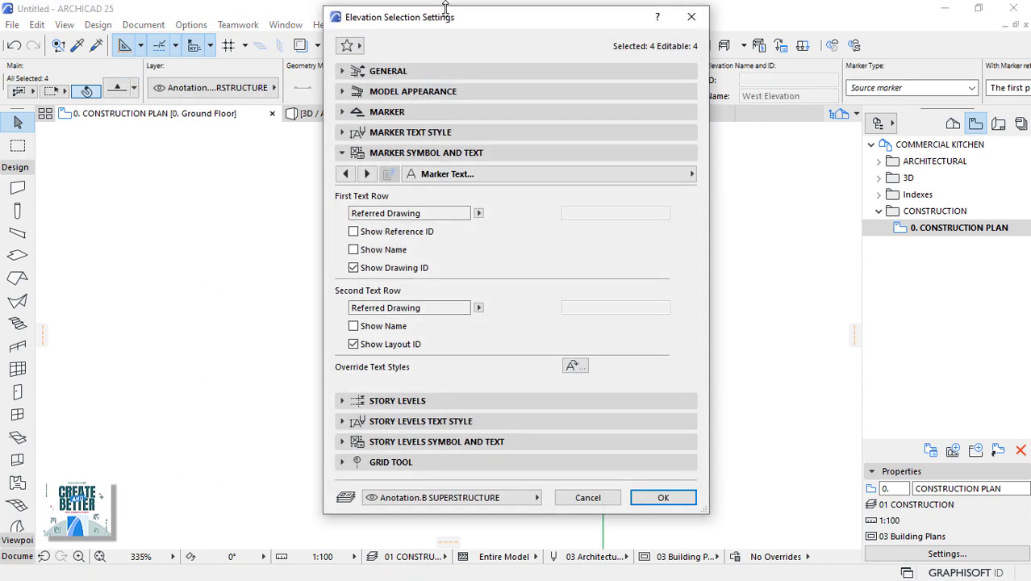
left_click_drag(458, 27, 286, 27)
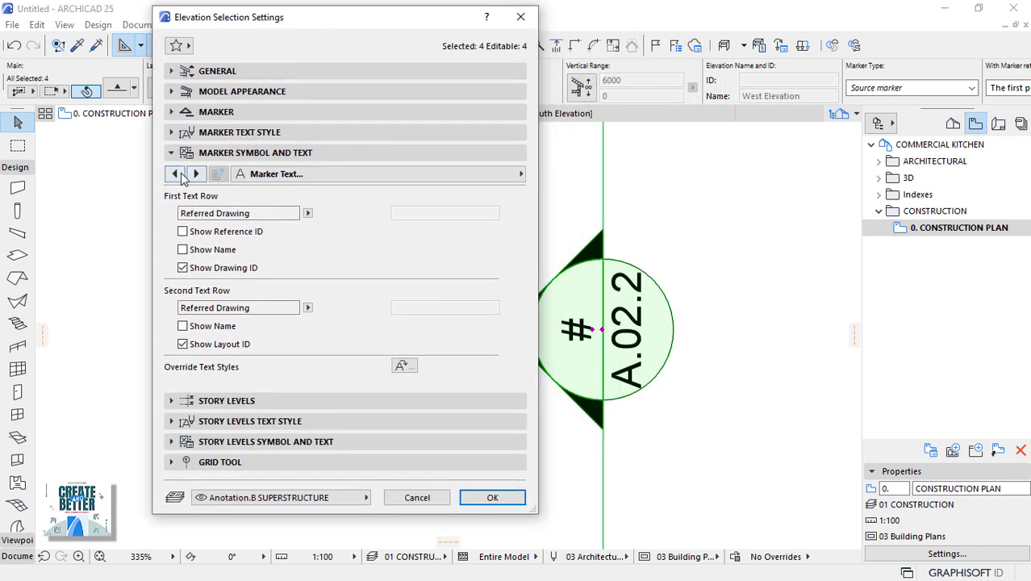
left_click(176, 174)
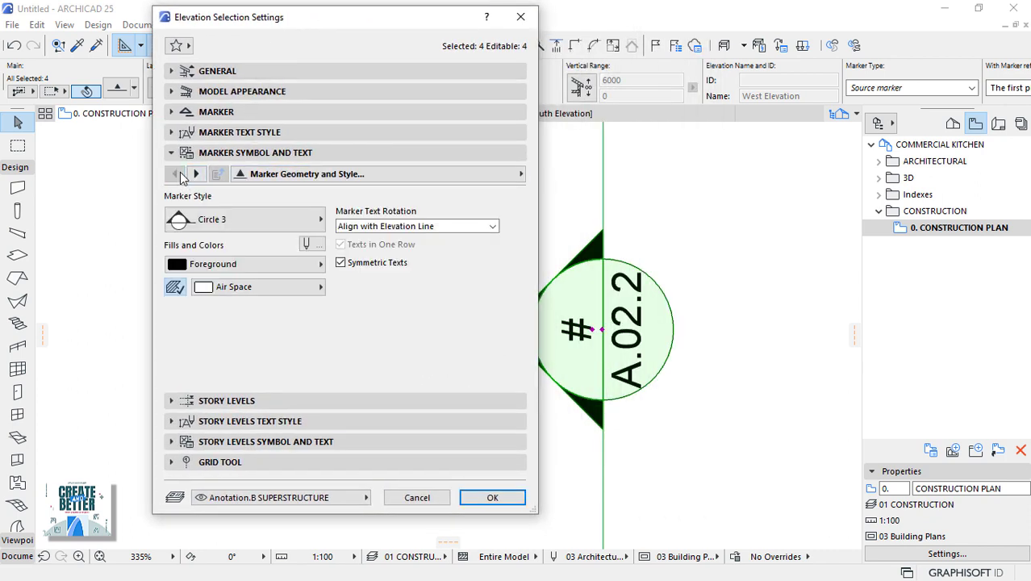
left_click(423, 226)
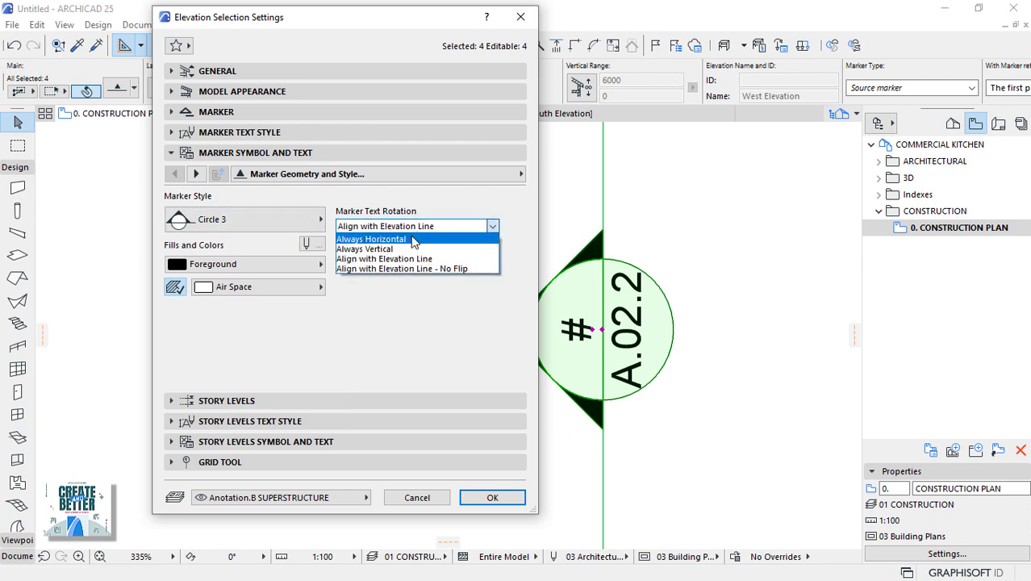
left_click(413, 240)
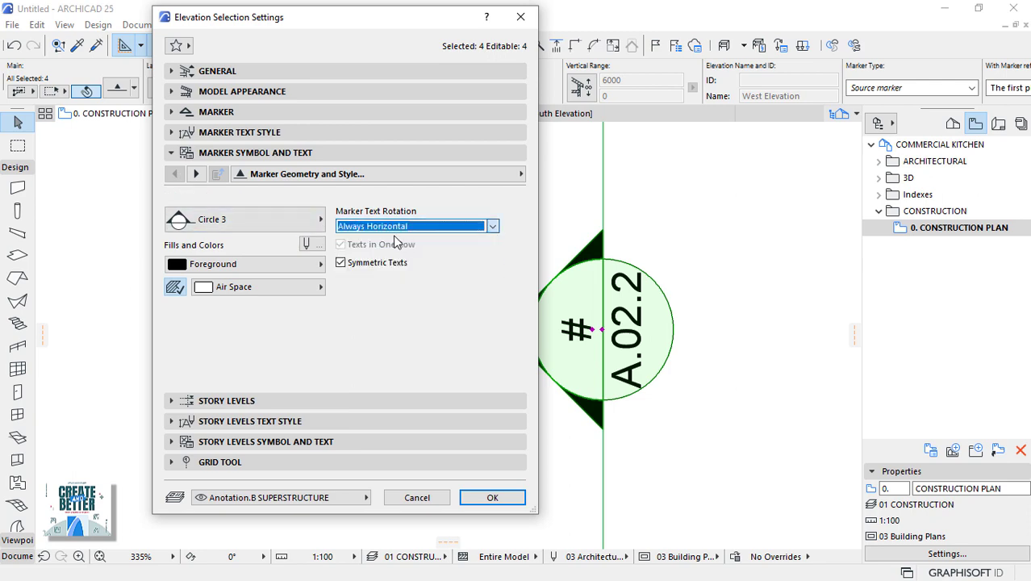
left_click(471, 496)
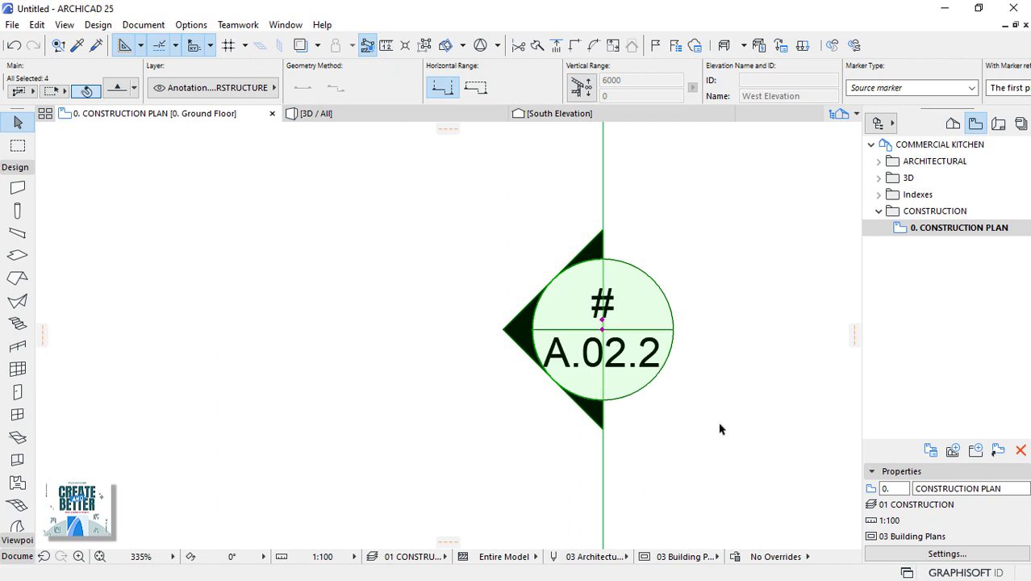
left_click(754, 373)
scroll(742, 272, "down", 6)
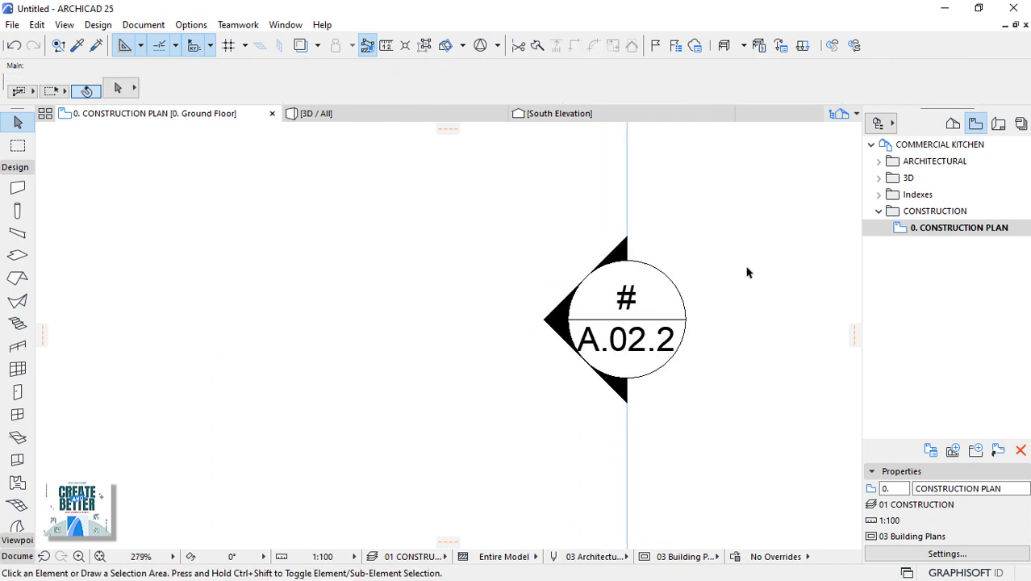
scroll(708, 279, "down", 4)
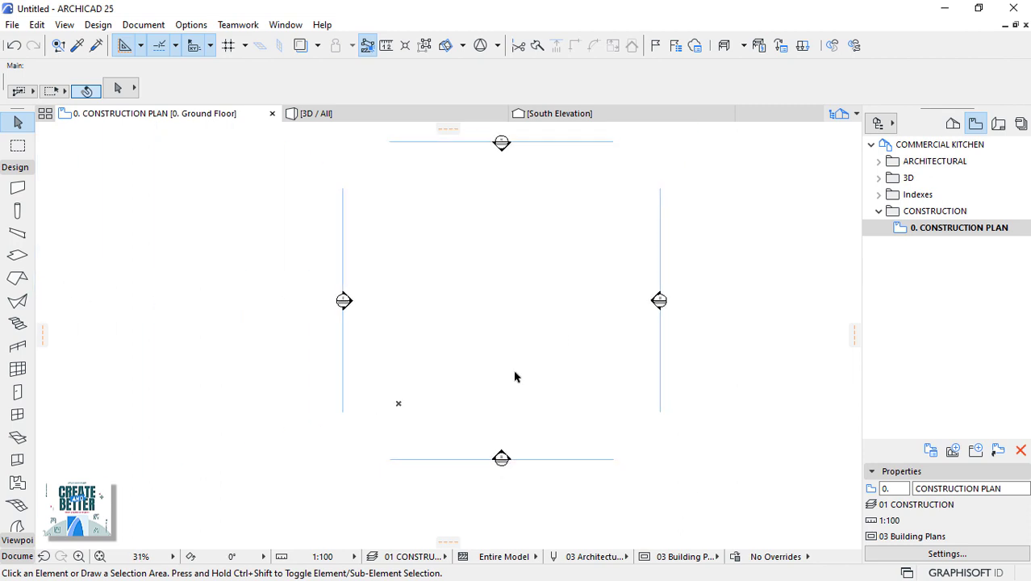